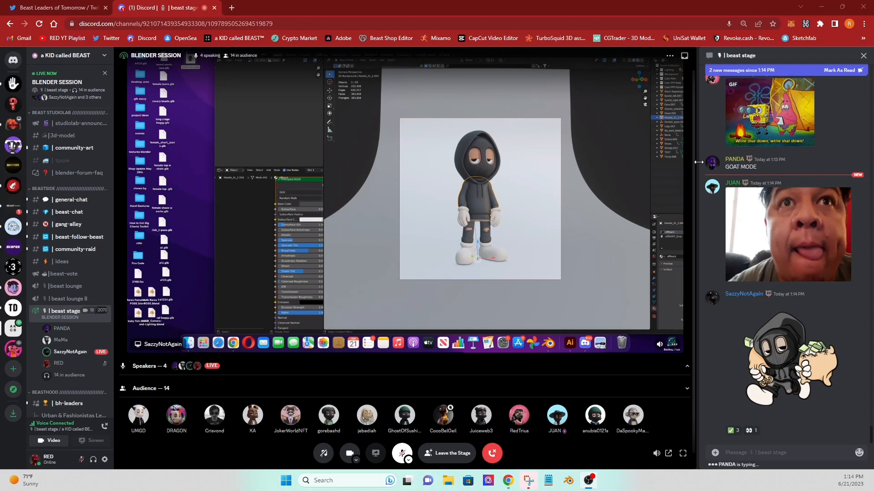
- Close the stage's chat panel and show the Blender session stream in full screen
{"action": "left_click_drag", "start_coordinate": [697, 162], "coordinate": [708, 161]}
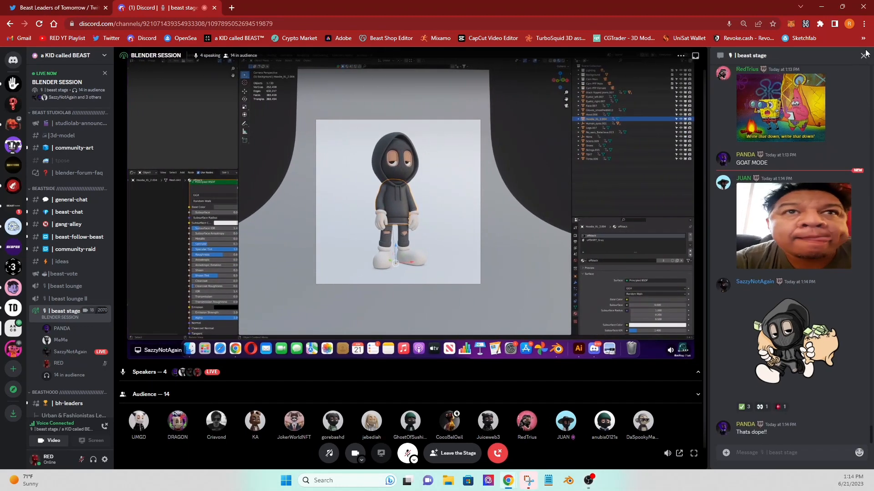
{"action": "left_click", "coordinate": [863, 56]}
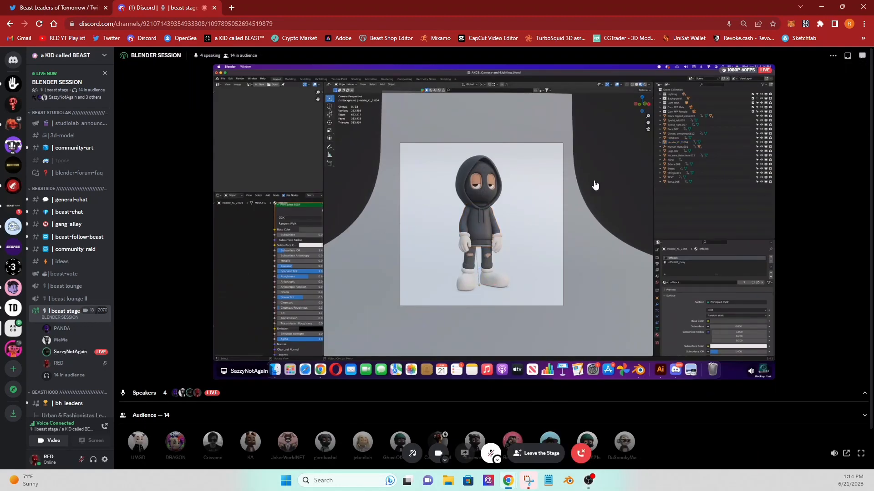
{"action": "left_click", "coordinate": [861, 454]}
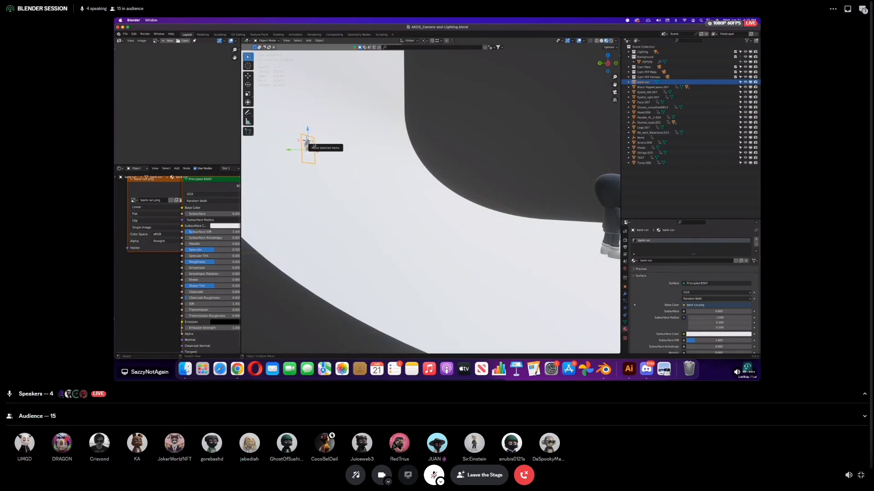
- In the streamed Blender scene, move the bank run image plane about 10.3 m along the global Y axis toward the character
{"action": "key", "text": "g"}
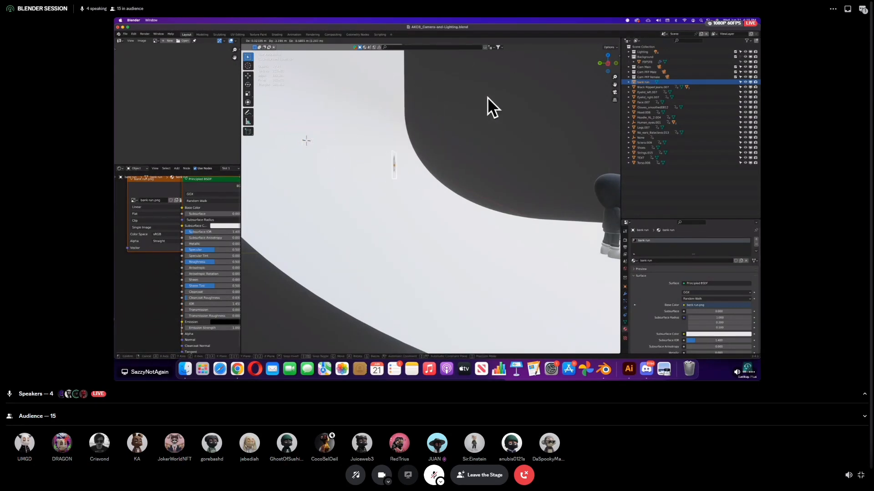
{"action": "key", "text": "y"}
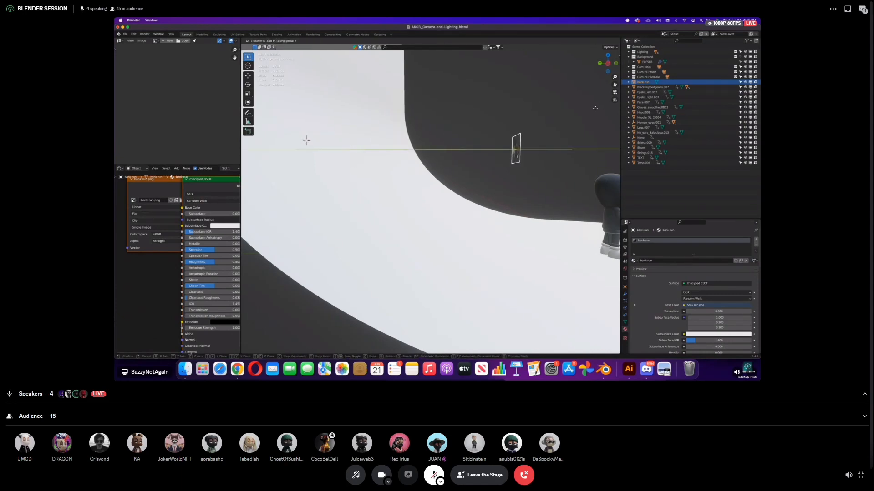
{"action": "key", "text": "x"}
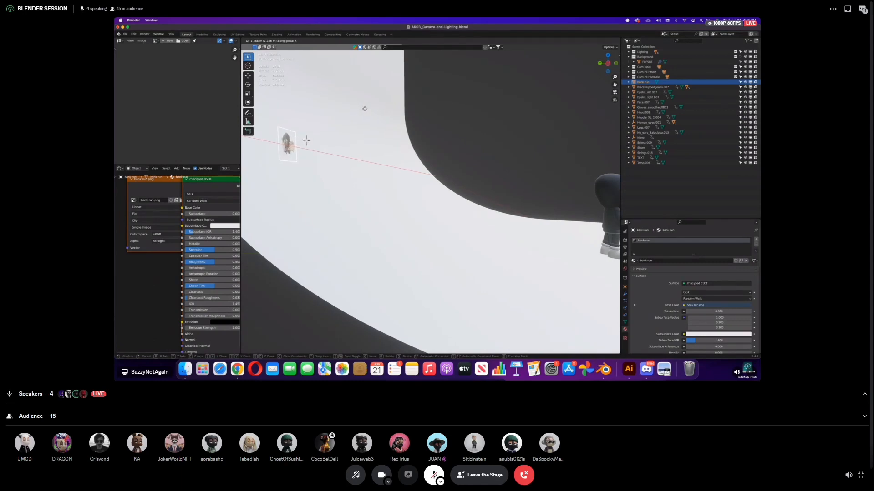
{"action": "key", "text": "y"}
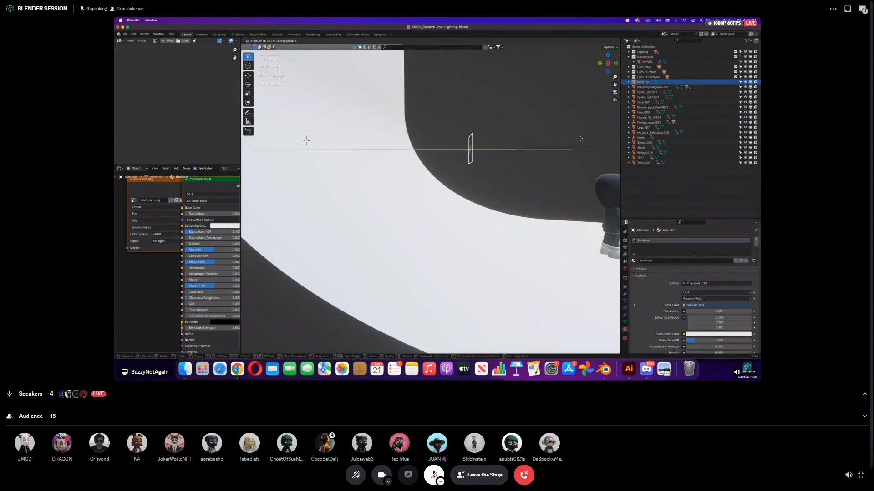
{"action": "left_click", "coordinate": [291, 142]}
- Examine the bank run image plane's placement relative to the character from the front, side and top views
{"action": "key", "text": "KP_1"}
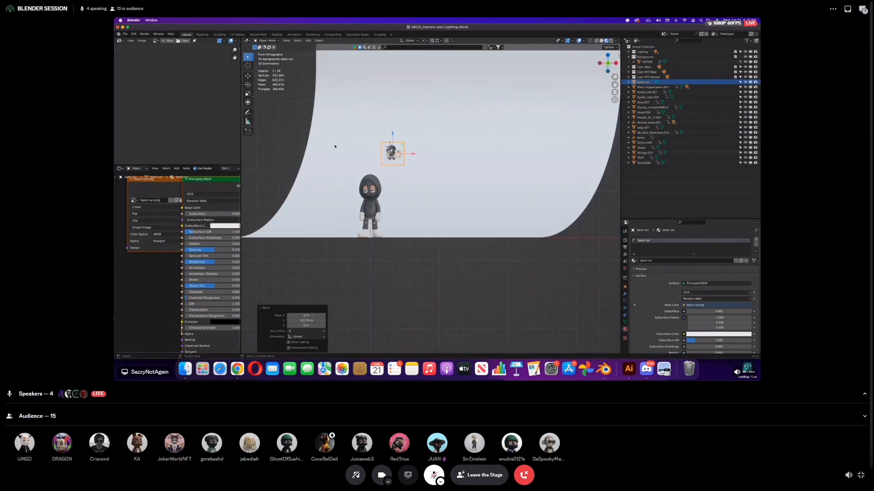
{"action": "scroll", "coordinate": [369, 153], "scroll_direction": "down", "scroll_amount": 4, "text": "shift"}
{"action": "scroll", "coordinate": [369, 153], "scroll_direction": "up", "scroll_amount": 5, "text": "shift"}
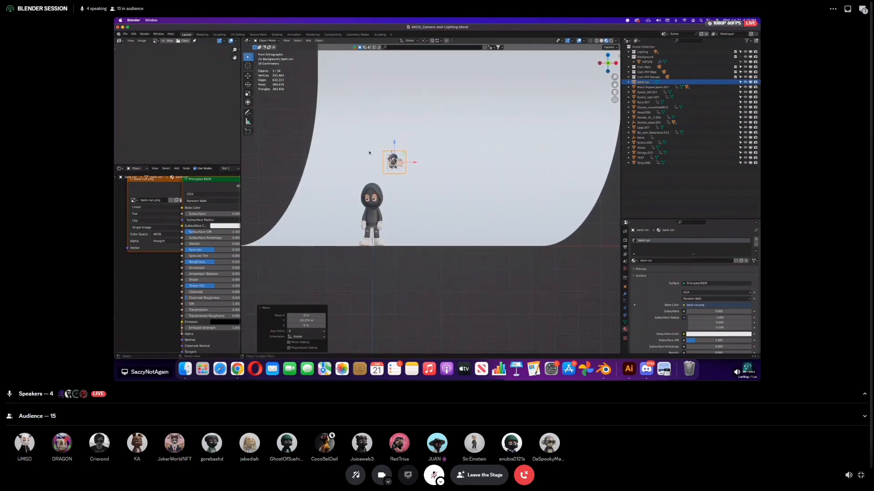
{"action": "scroll", "coordinate": [369, 153], "scroll_direction": "up", "scroll_amount": 3}
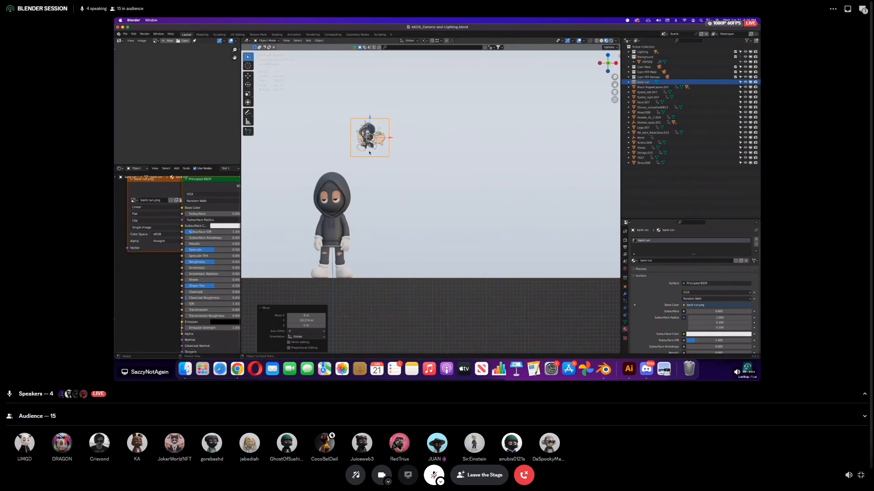
{"action": "scroll", "coordinate": [368, 168], "scroll_direction": "left", "scroll_amount": 3, "text": "shift"}
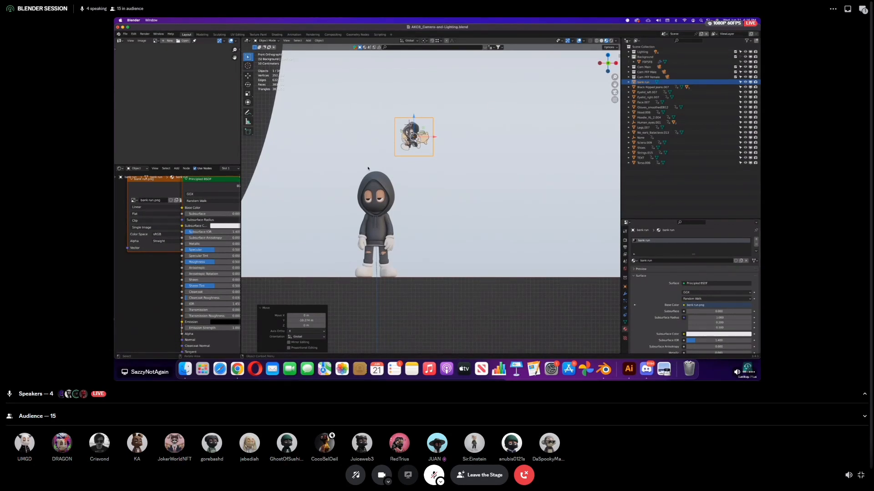
{"action": "key", "text": "KP_3"}
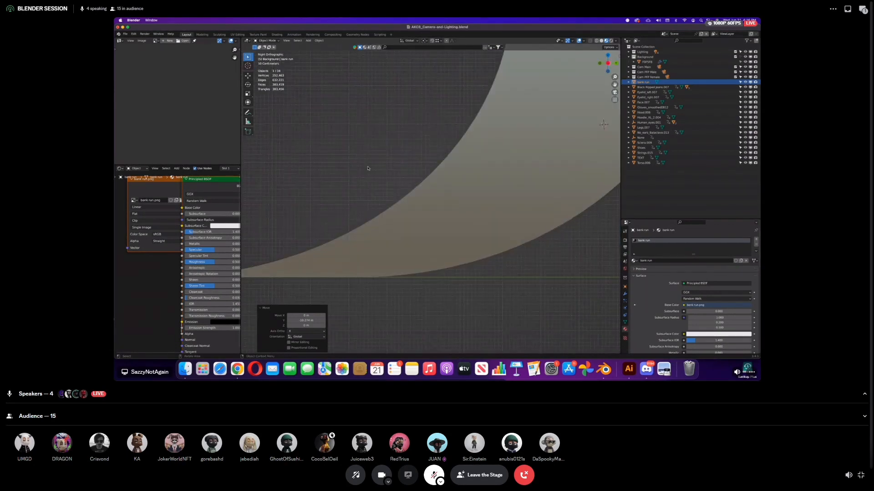
{"action": "scroll", "coordinate": [368, 169], "scroll_direction": "left", "scroll_amount": 8, "text": "shift"}
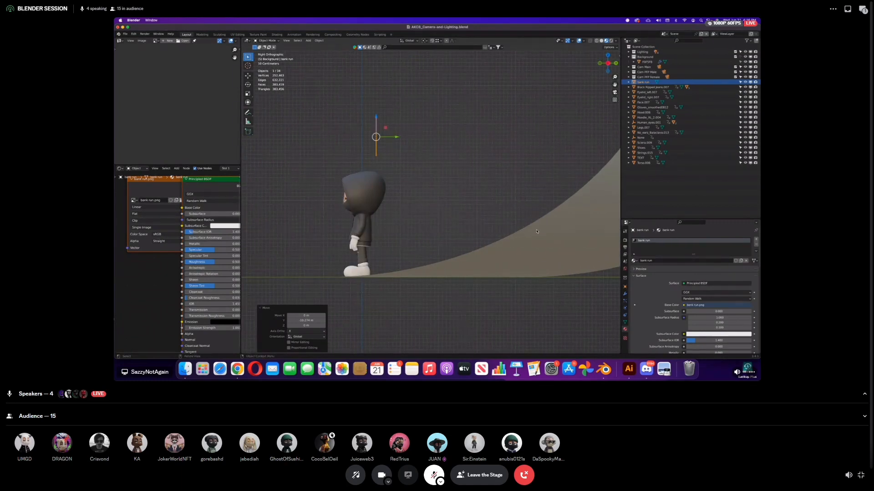
{"action": "scroll", "coordinate": [536, 232], "scroll_direction": "down", "scroll_amount": 3}
{"action": "key", "text": "KP_3"}
{"action": "scroll", "coordinate": [536, 231], "scroll_direction": "up", "scroll_amount": 3}
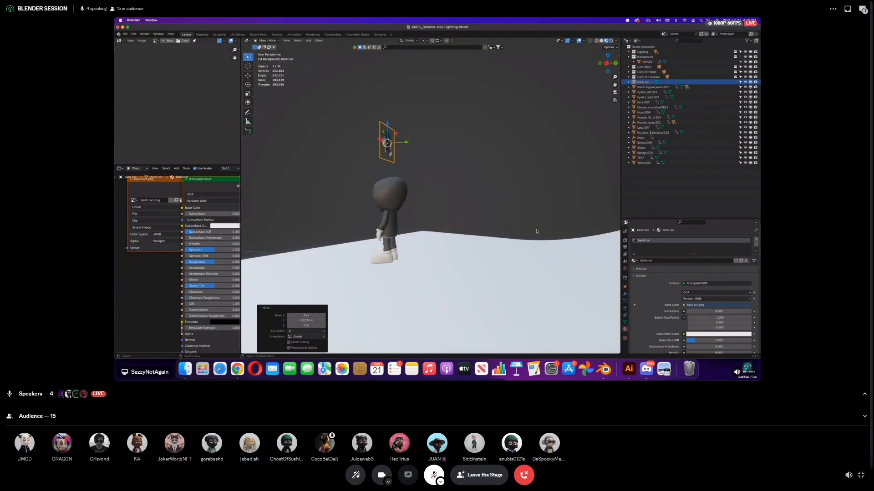
{"action": "key", "text": "KP_3"}
{"action": "key", "text": "KP_7"}
{"action": "scroll", "coordinate": [537, 231], "scroll_direction": "up", "scroll_amount": 5}
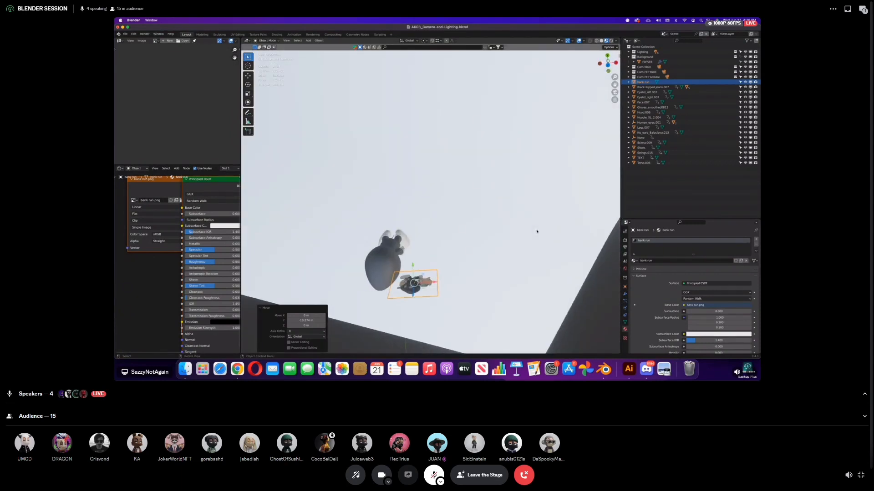
{"action": "scroll", "coordinate": [536, 232], "scroll_direction": "right", "scroll_amount": 5}
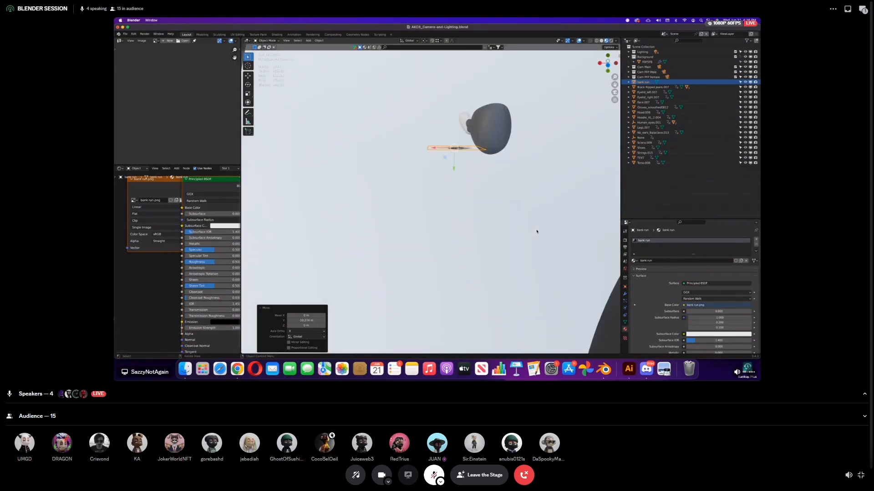
{"action": "key", "text": "KP_7"}
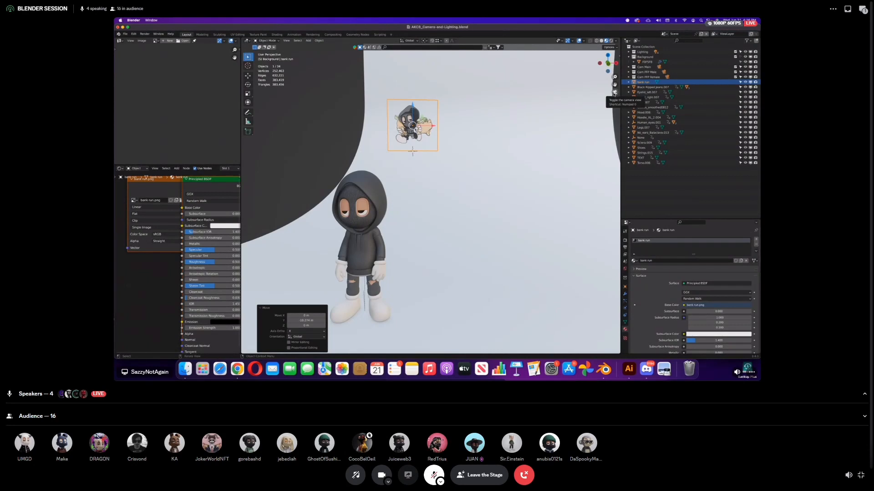
- Unmute the stage microphone for each spoken remark and mute it again
{"action": "left_click", "coordinate": [434, 476]}
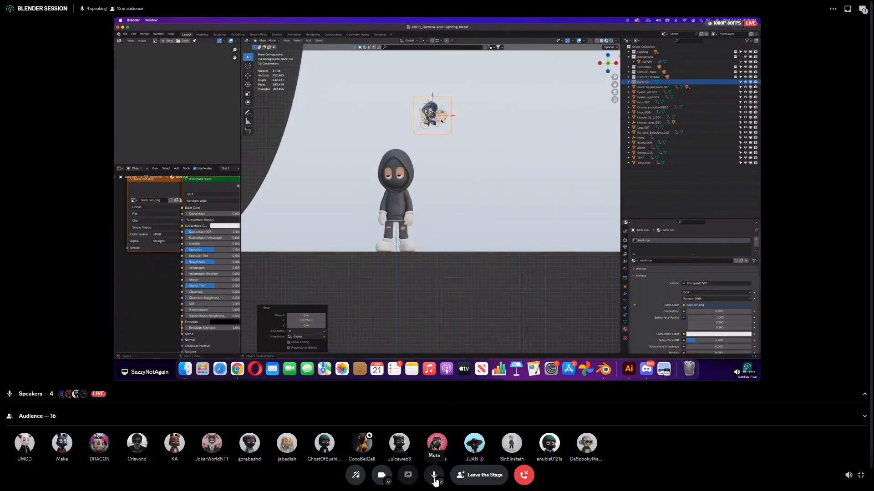
{"action": "left_click", "coordinate": [435, 476]}
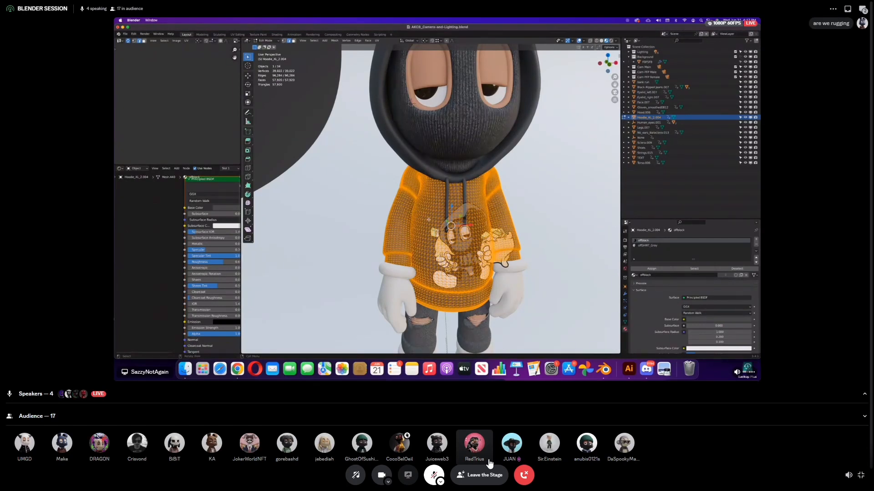
{"action": "left_click", "coordinate": [438, 478]}
{"action": "left_click", "coordinate": [438, 477]}
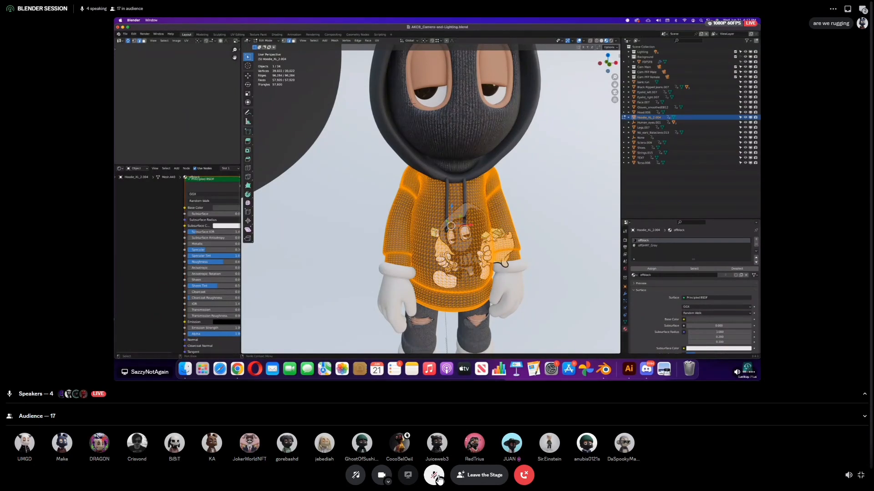
{"action": "left_click", "coordinate": [438, 478]}
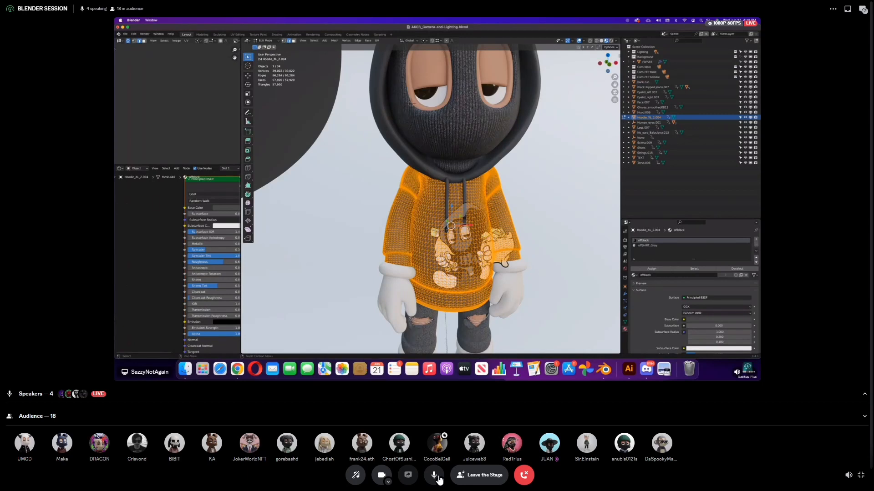
{"action": "left_click", "coordinate": [435, 476]}
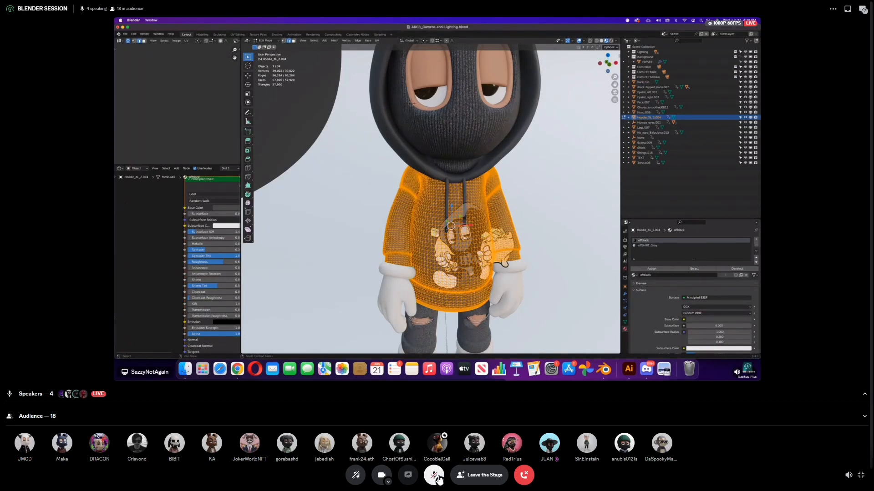
{"action": "left_click", "coordinate": [438, 477]}
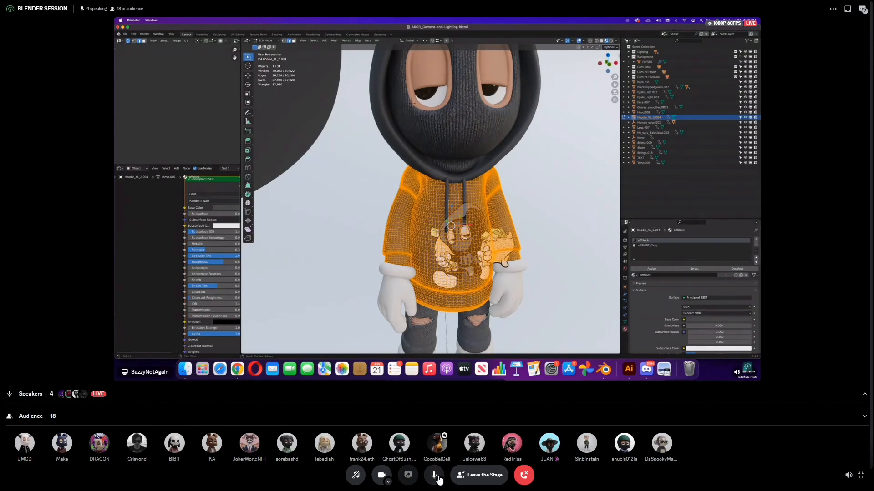
{"action": "left_click", "coordinate": [438, 477]}
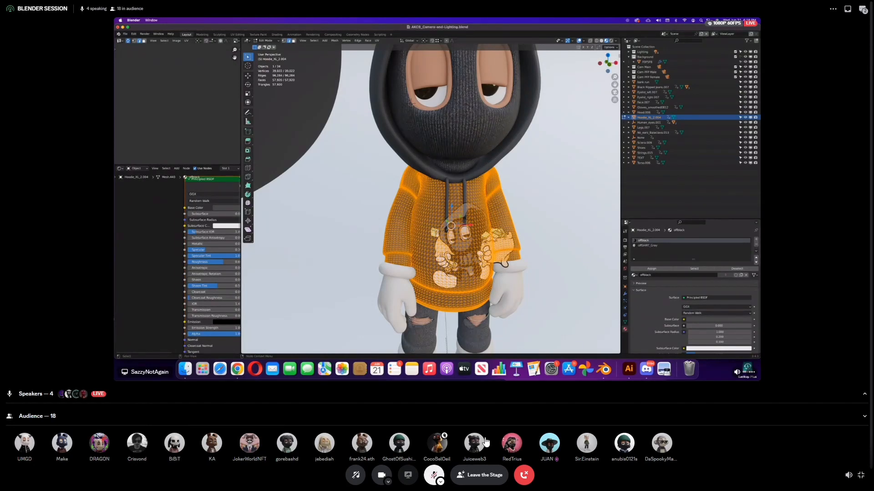
- Open the stage chat and send "if you are unable to see try to leave and come back or view on pc vs mobile"
{"action": "left_click", "coordinate": [864, 9]}
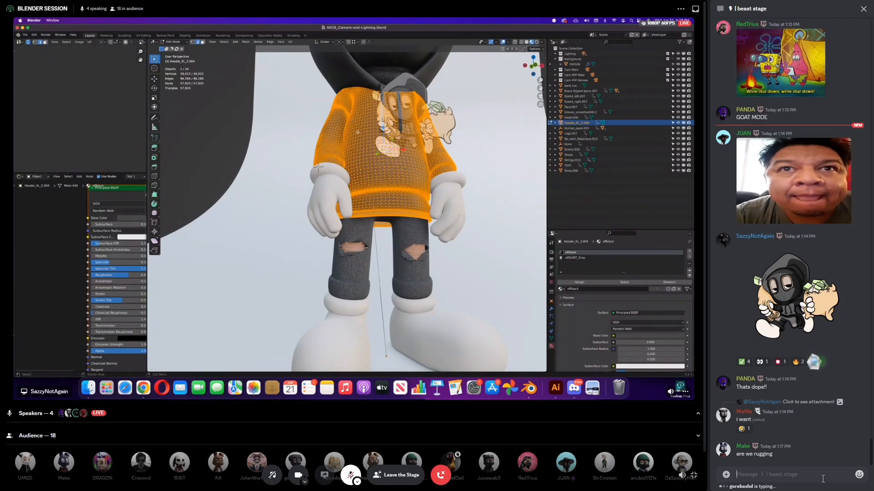
{"action": "type", "text": "if you are unab"}
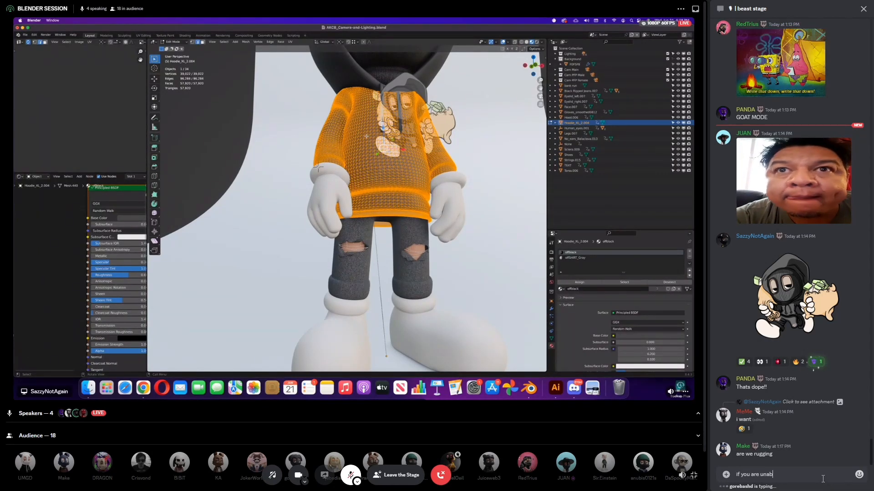
{"action": "type", "text": "le to see try to leave"}
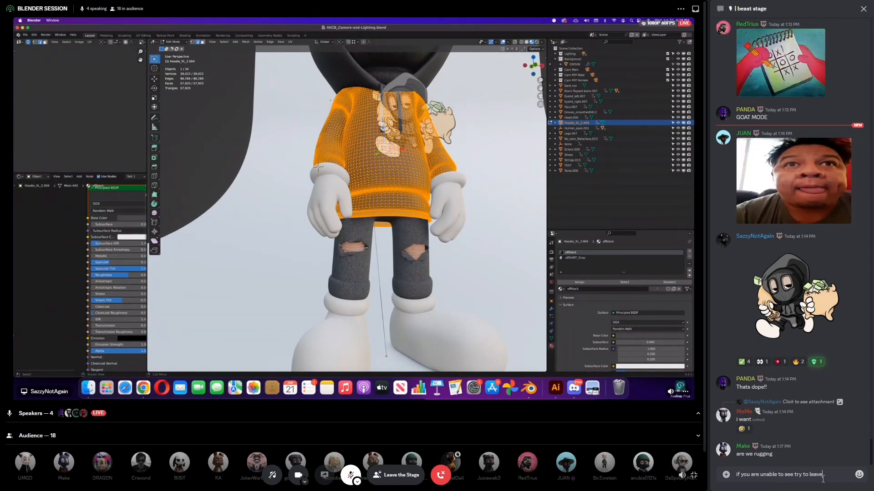
{"action": "type", "text": " and come back o"}
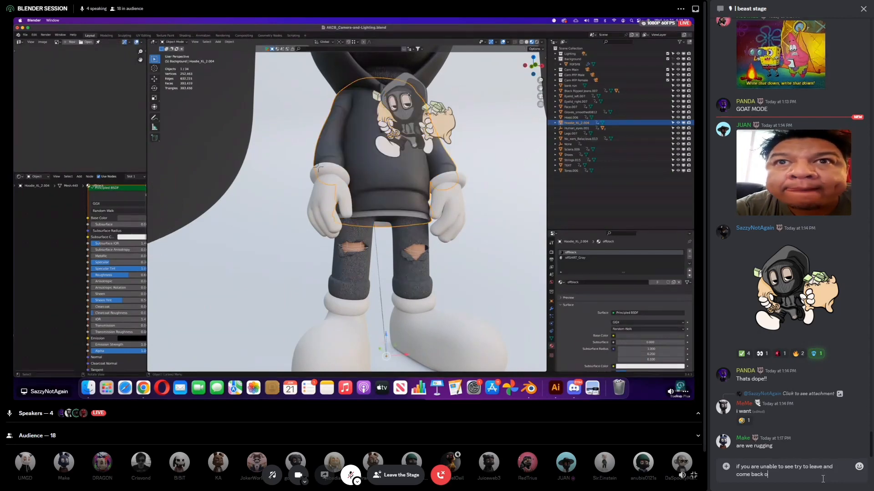
{"action": "type", "text": "r view on pc"}
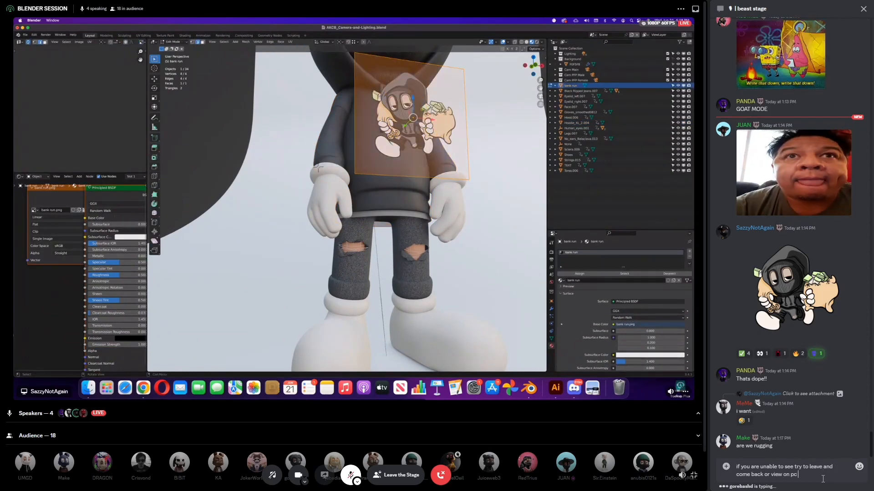
{"action": "type", "text": " vs mobile"}
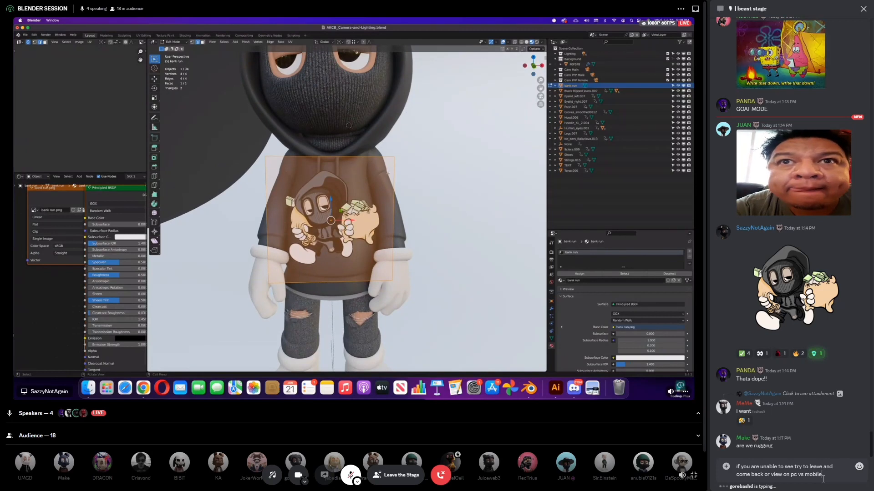
{"action": "key", "text": "Return"}
- Send the message "also this is being recorded" in the stage chat
{"action": "type", "text": "also this is"}
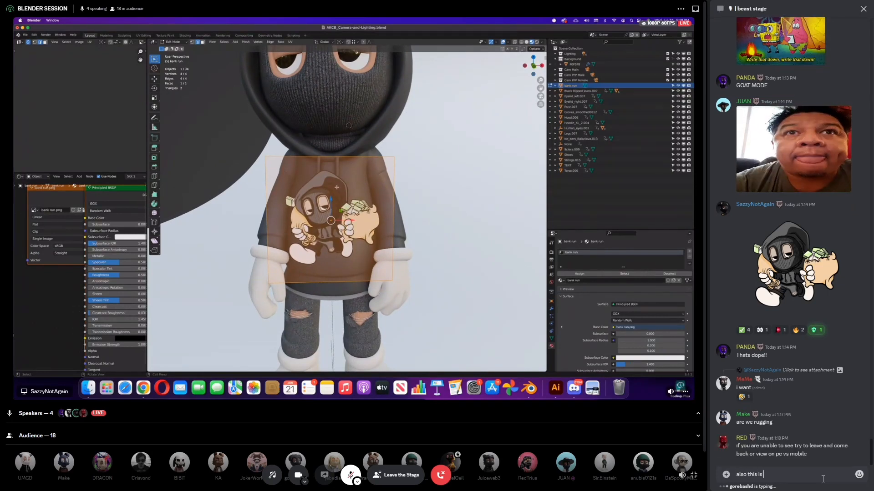
{"action": "type", "text": " being record"}
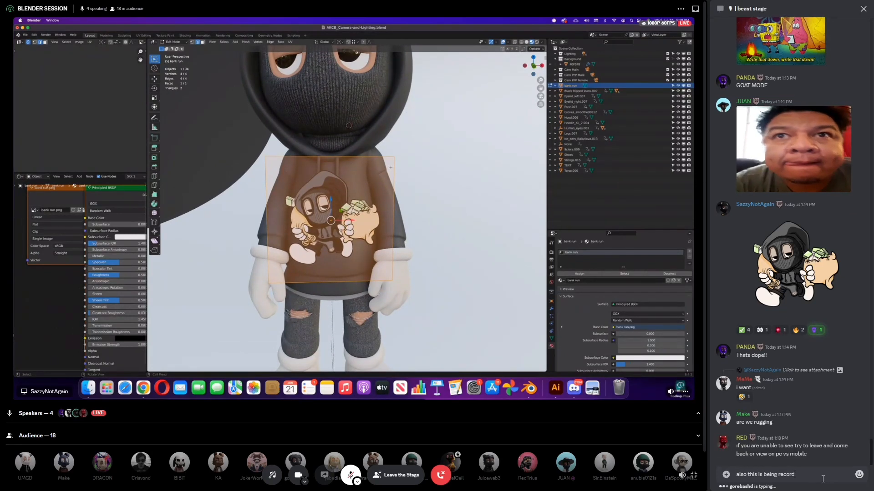
{"action": "type", "text": "ed"}
{"action": "key", "text": "Return"}
- Send the message "and will be added to the aSHOPcalledBEAST(dot)com website" and add a fire reaction to the bank run image
{"action": "type", "text": "and will "}
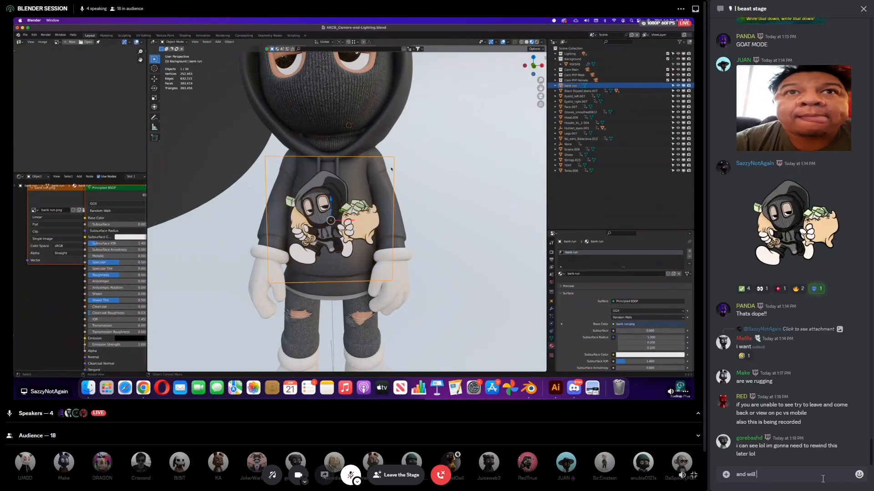
{"action": "type", "text": "be added"}
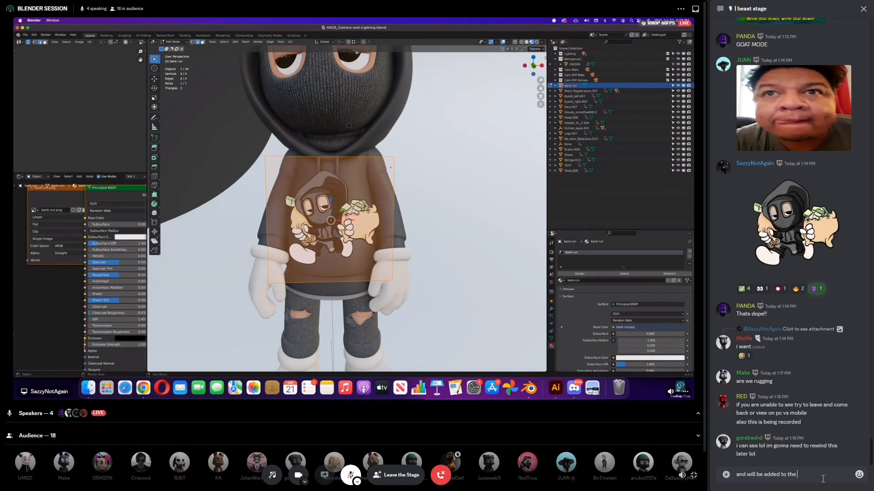
{"action": "type", "text": " to the"}
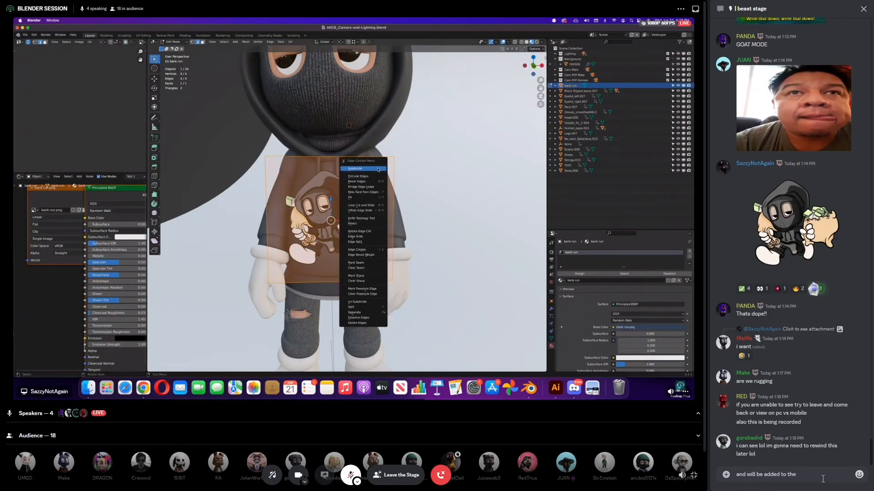
{"action": "type", "text": " aSHOPcalledB"}
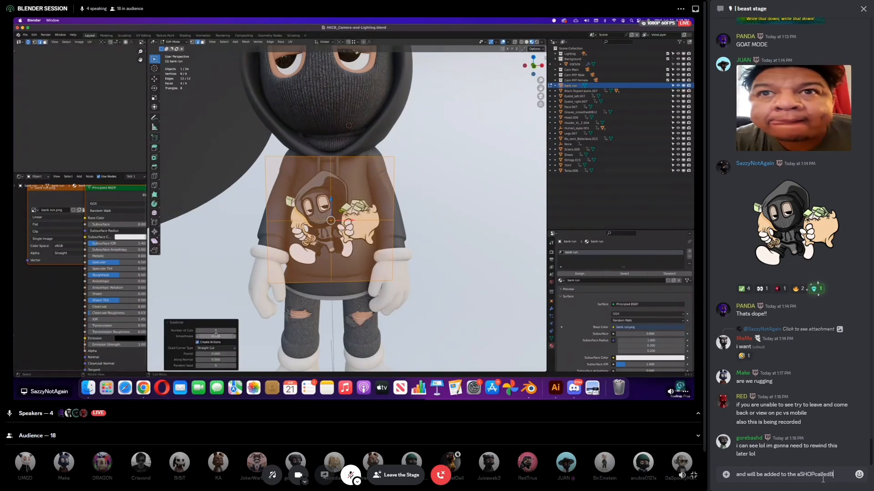
{"action": "type", "text": "EAST(dot)"}
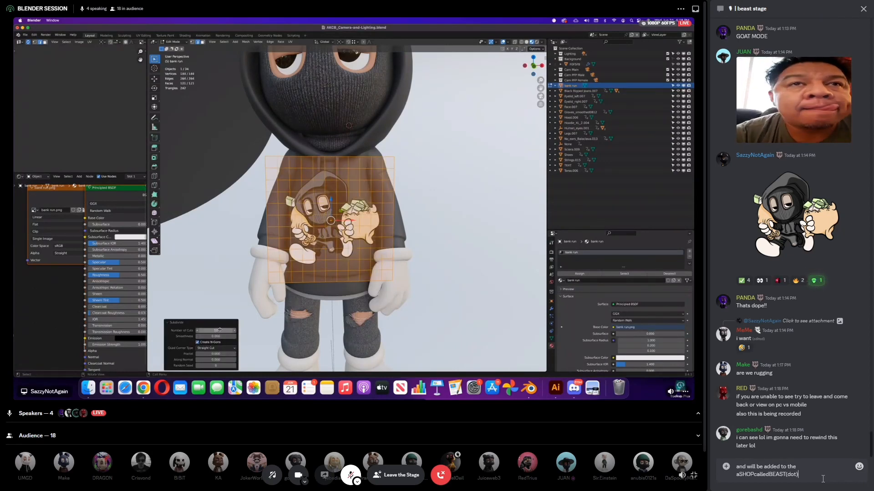
{"action": "type", "text": "com website"}
{"action": "key", "text": "Return"}
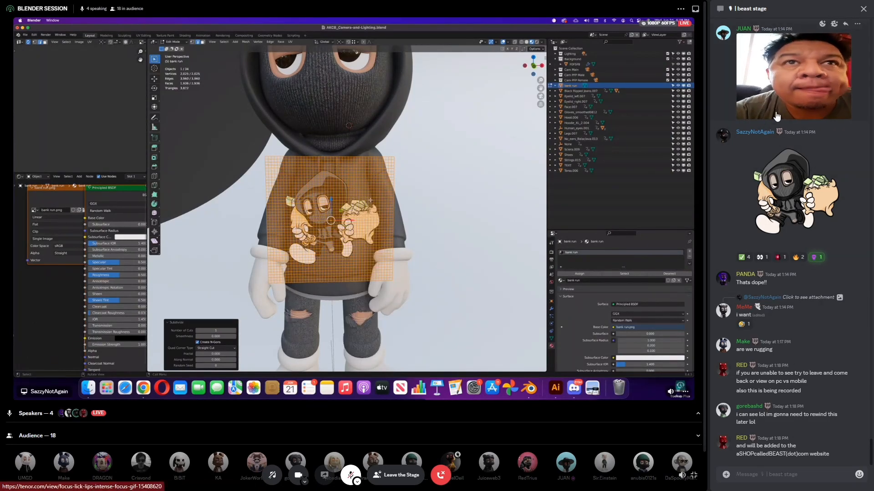
{"action": "left_click", "coordinate": [797, 258]}
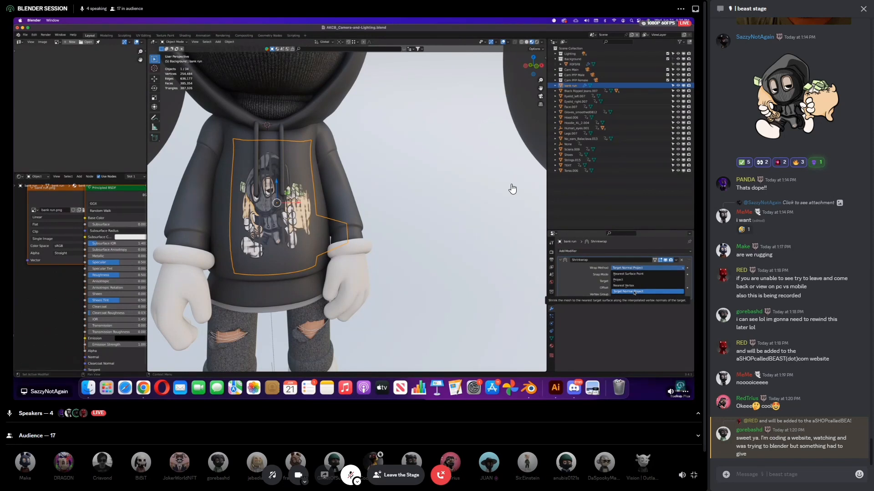
- Reply to the member's message about coding a website with "no worries these sessions are design to learn on your own time"
{"action": "left_click", "coordinate": [846, 419]}
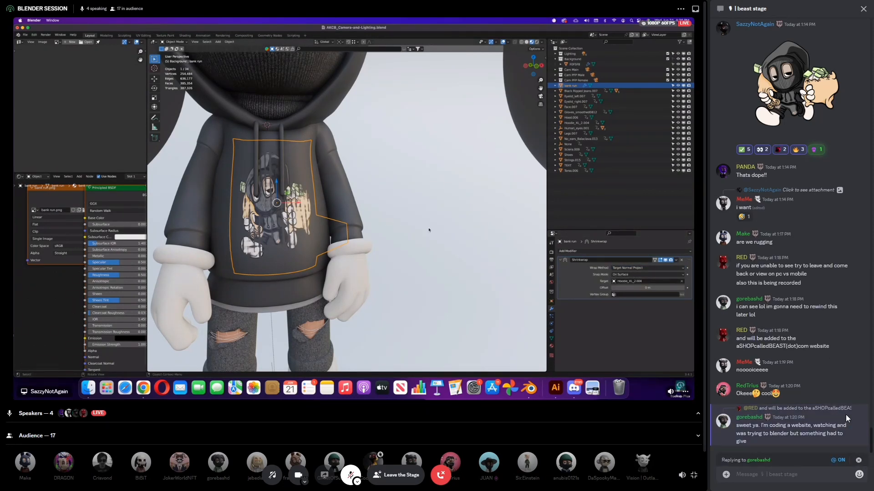
{"action": "type", "text": "no worries thes"}
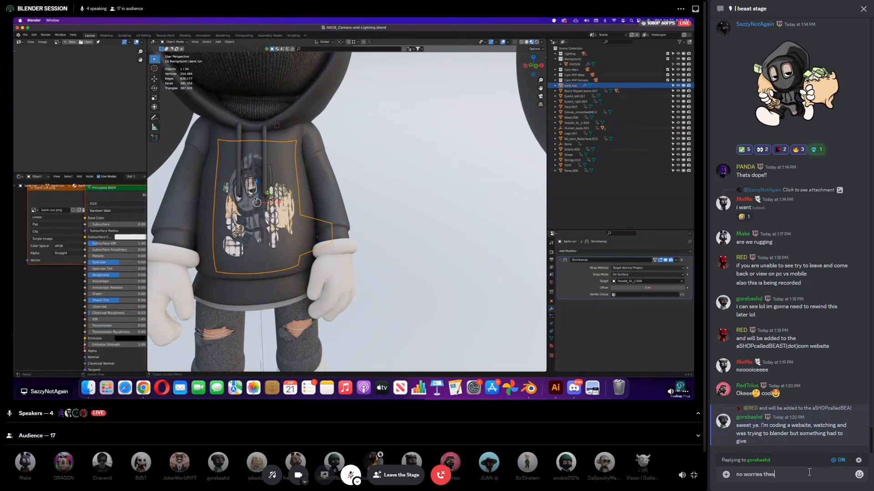
{"action": "type", "text": "e sessions are design to le"}
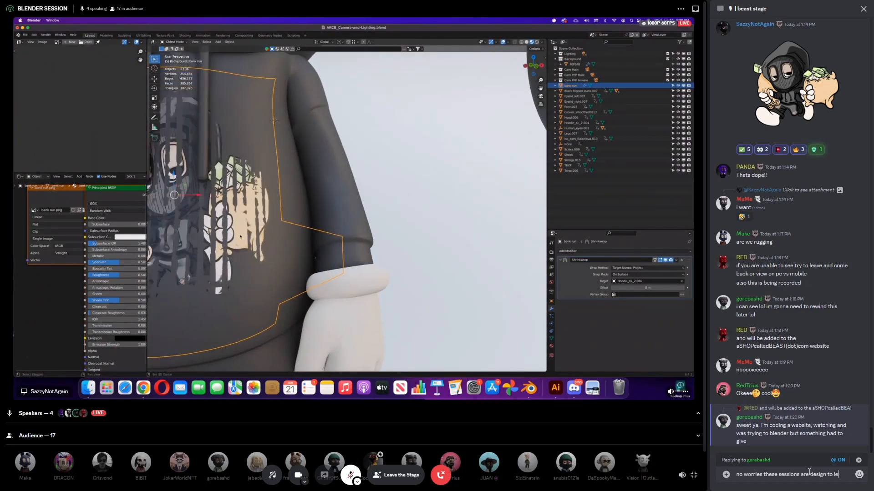
{"action": "type", "text": "arn on your "}
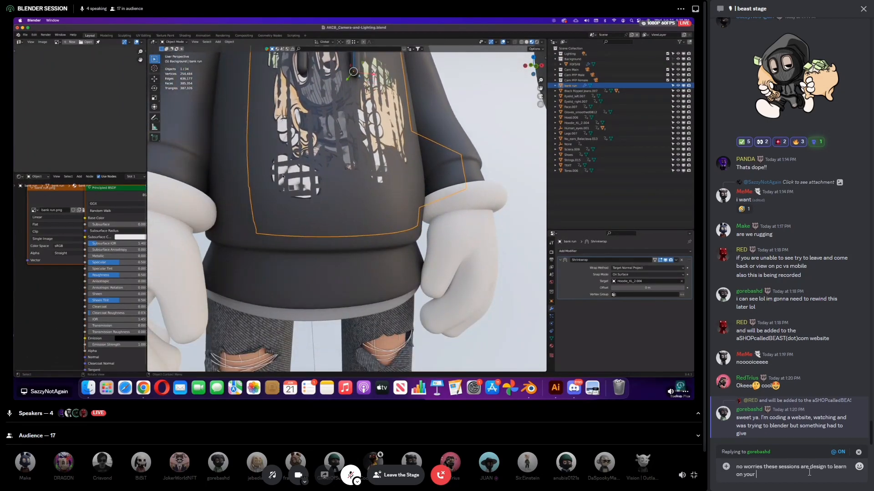
{"action": "type", "text": "own time"}
{"action": "key", "text": "Return"}
- Send the message "each week we build on top of previous weeks" in the stage chat
{"action": "type", "text": "each"}
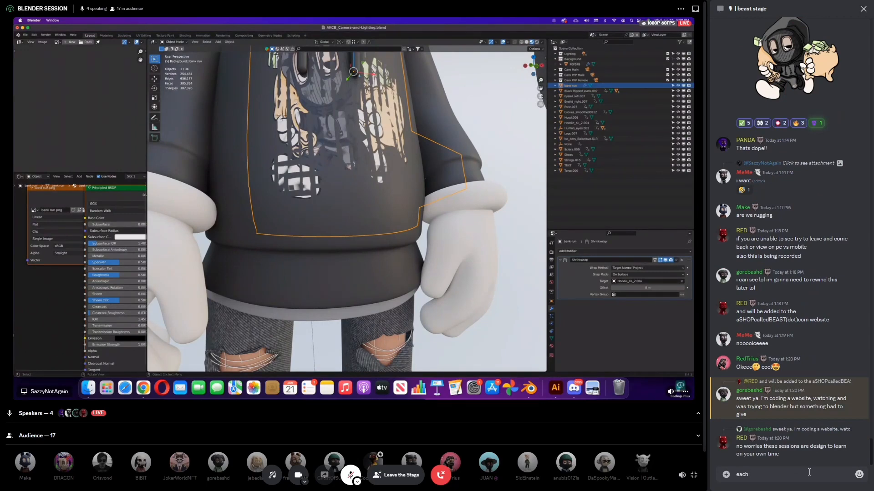
{"action": "type", "text": " week we build"}
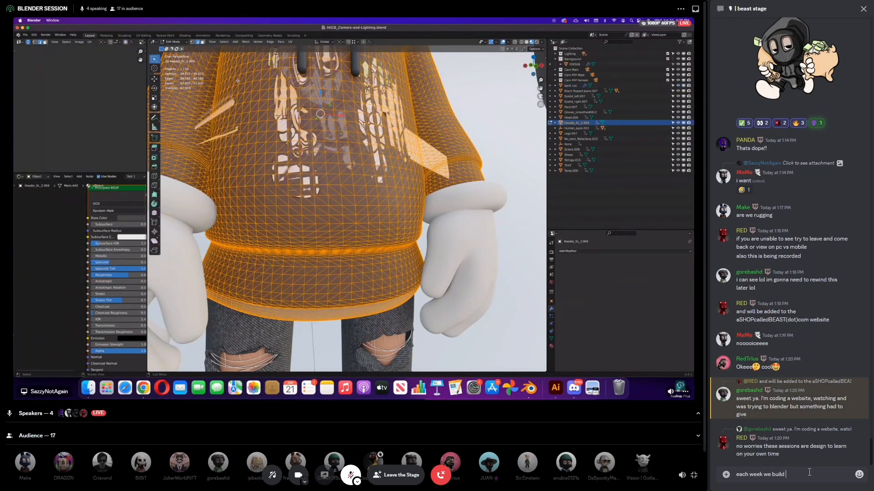
{"action": "type", "text": " on top of previous weeks"}
{"action": "key", "text": "Return"}
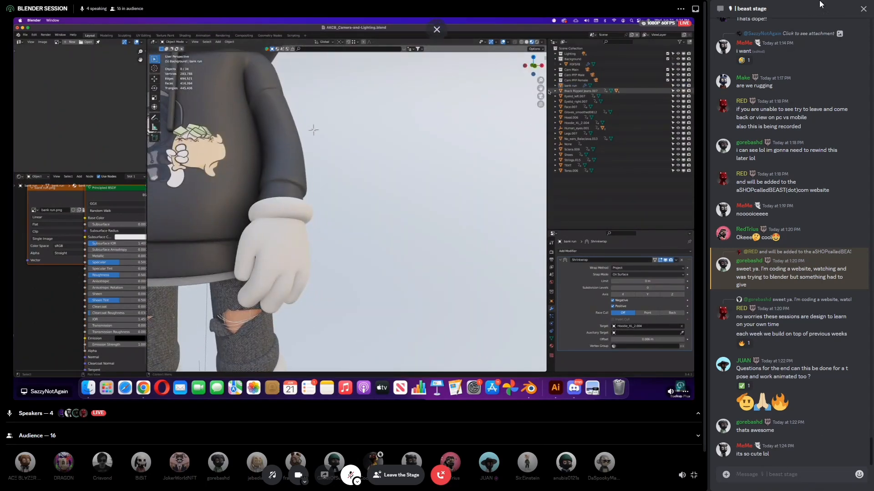
- Close the stage chat and unmute the microphone for two spoken remarks, muting it again after each
{"action": "left_click", "coordinate": [863, 8]}
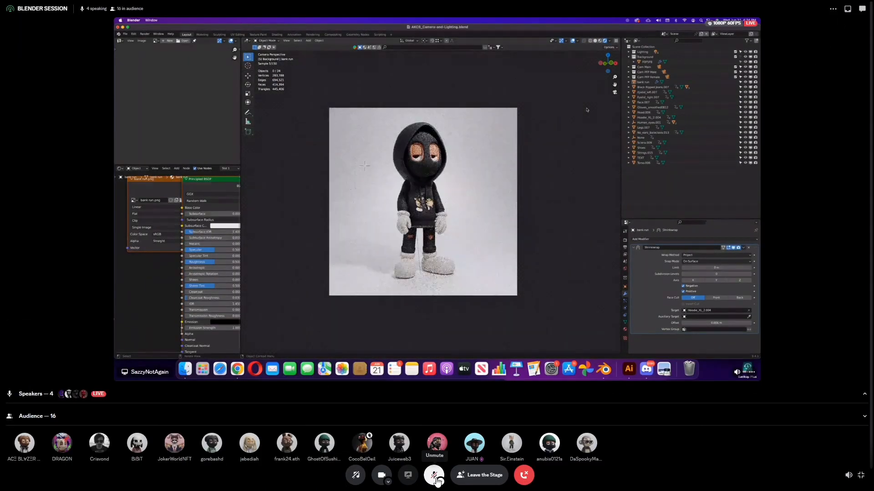
{"action": "left_click", "coordinate": [436, 478]}
{"action": "left_click", "coordinate": [436, 475]}
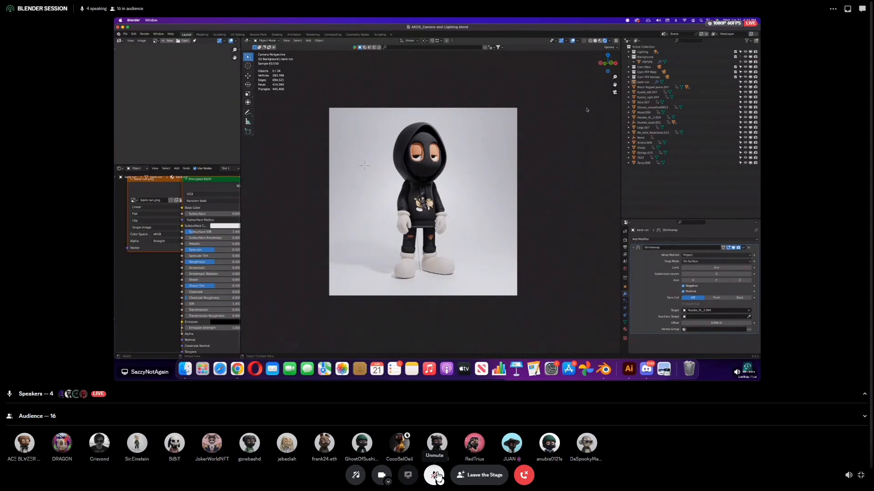
{"action": "left_click", "coordinate": [436, 476]}
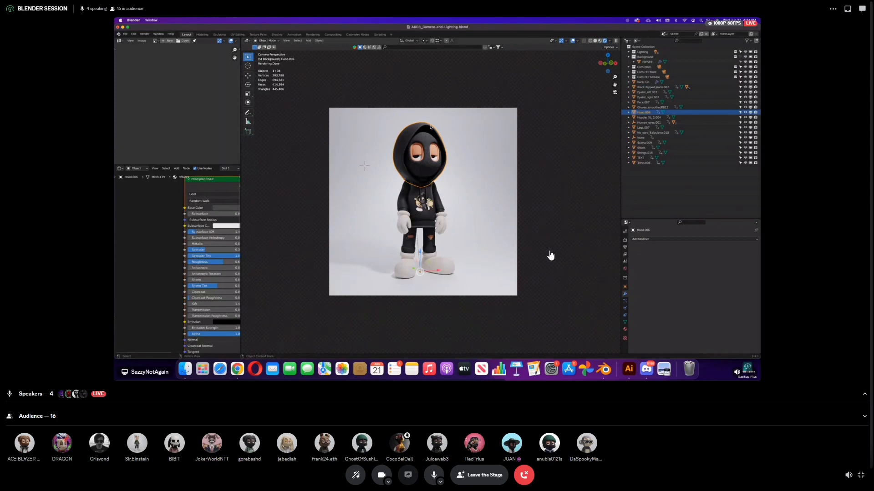
{"action": "left_click", "coordinate": [433, 475]}
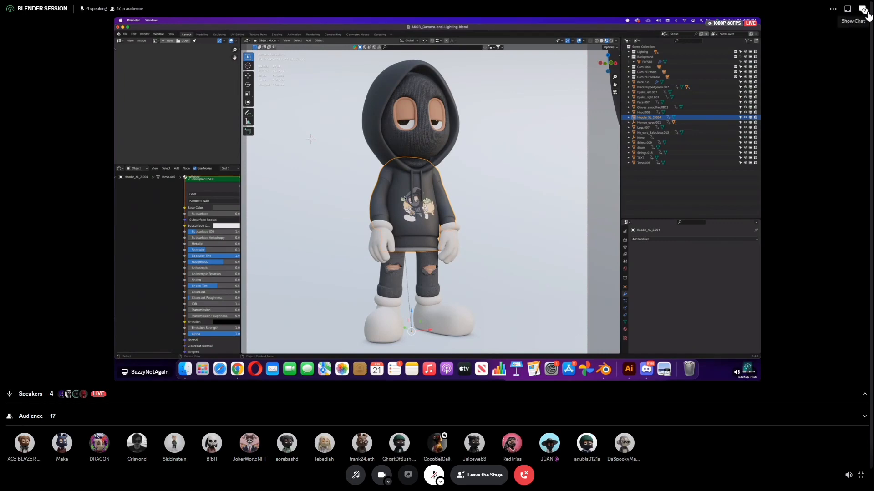
- Check the stage chat, viewing the shared Pocket Beast image enlarged and reading back through the earlier messages
{"action": "left_click", "coordinate": [868, 14]}
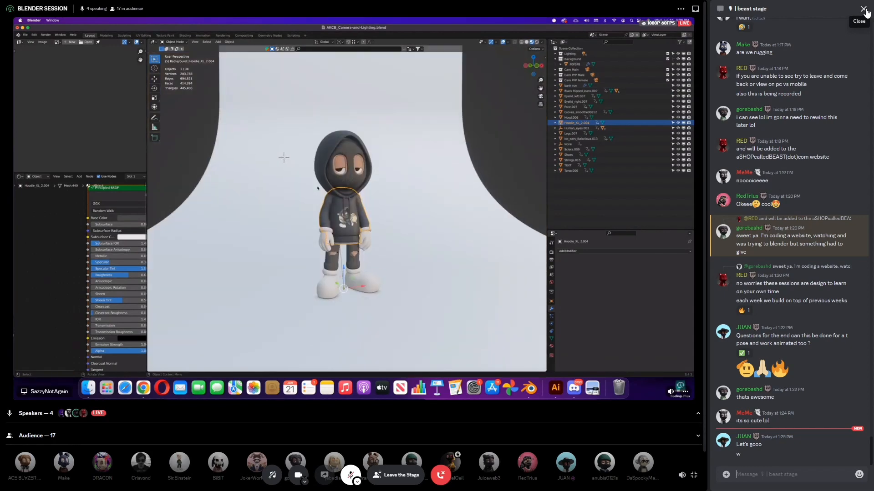
{"action": "left_click", "coordinate": [866, 13]}
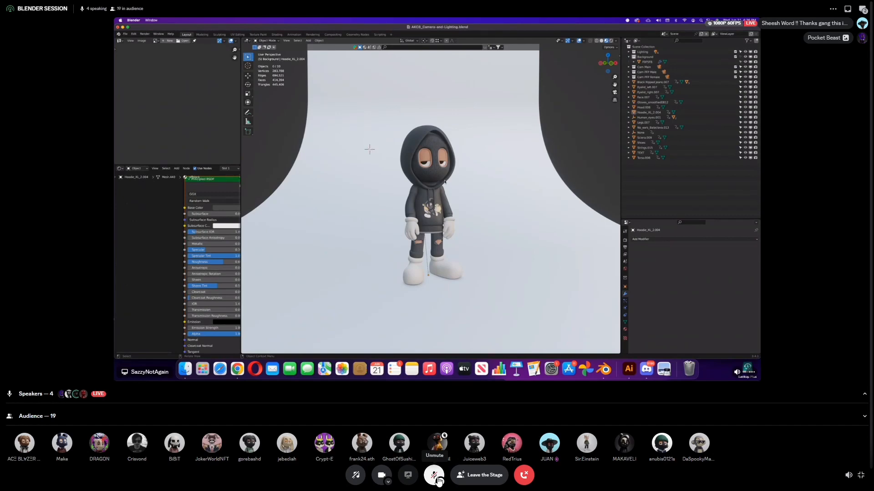
{"action": "left_click", "coordinate": [863, 9]}
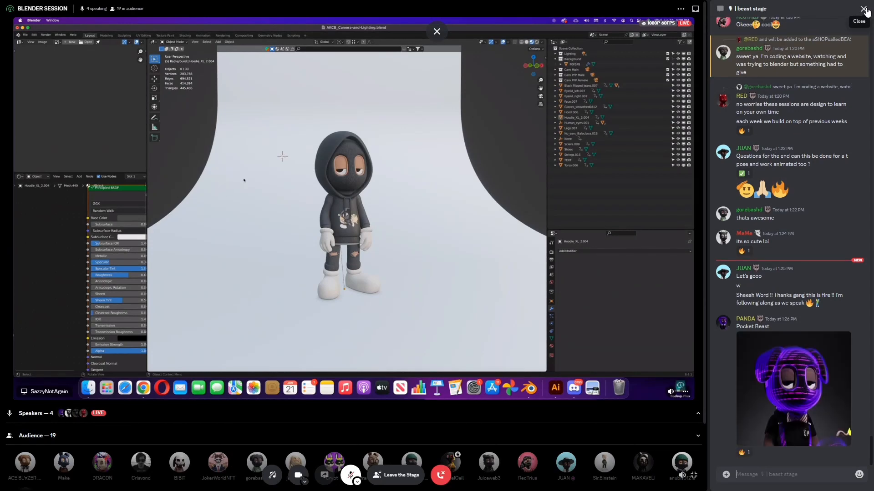
{"action": "left_click", "coordinate": [826, 390]}
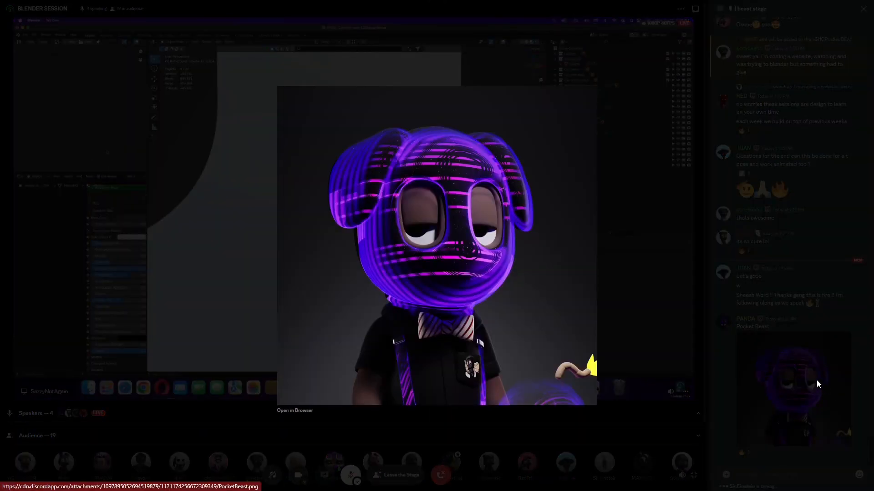
{"action": "left_click", "coordinate": [768, 248]}
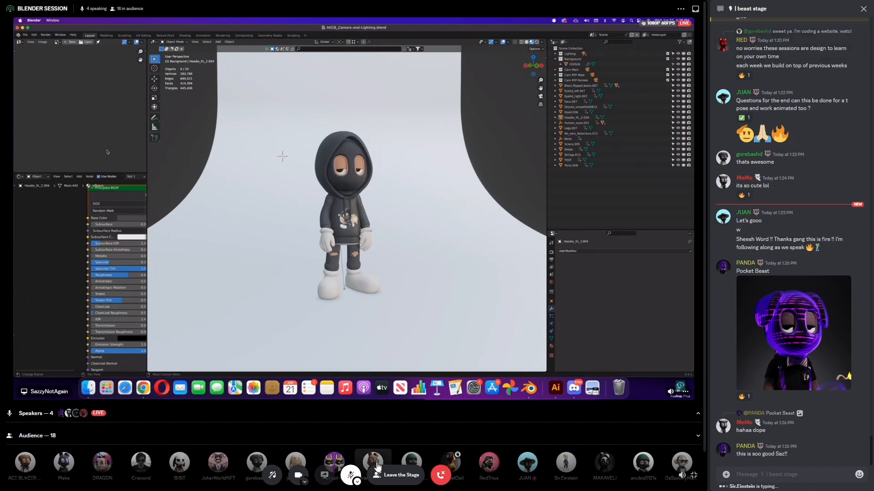
{"action": "scroll", "coordinate": [804, 280], "scroll_direction": "up", "scroll_amount": 8}
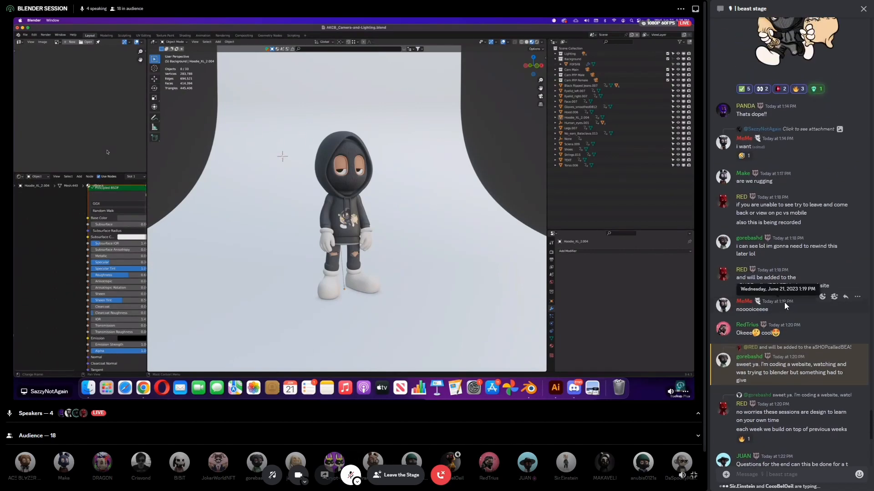
{"action": "scroll", "coordinate": [780, 304], "scroll_direction": "up", "scroll_amount": 6}
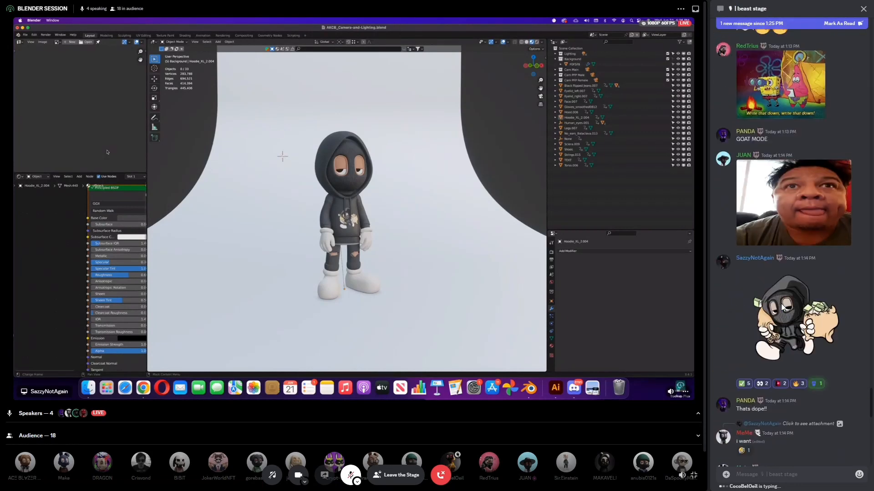
{"action": "scroll", "coordinate": [781, 307], "scroll_direction": "up", "scroll_amount": 12}
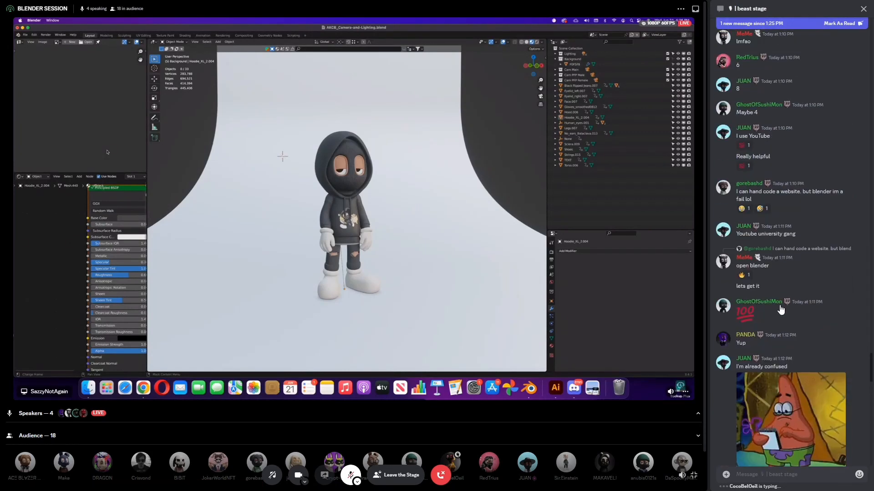
{"action": "scroll", "coordinate": [781, 308], "scroll_direction": "up", "scroll_amount": 5}
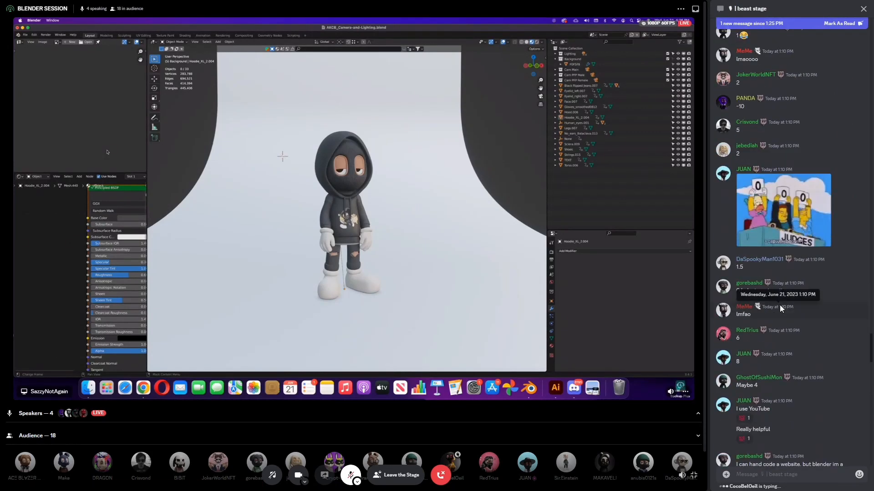
{"action": "scroll", "coordinate": [780, 308], "scroll_direction": "down", "scroll_amount": 20}
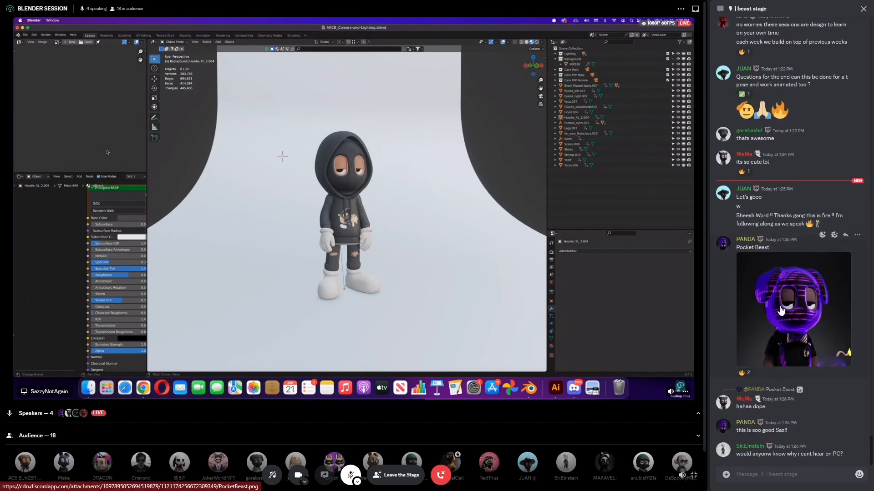
- Unmute the stage microphone for one spoken remark and mute it again
{"action": "left_click", "coordinate": [352, 477]}
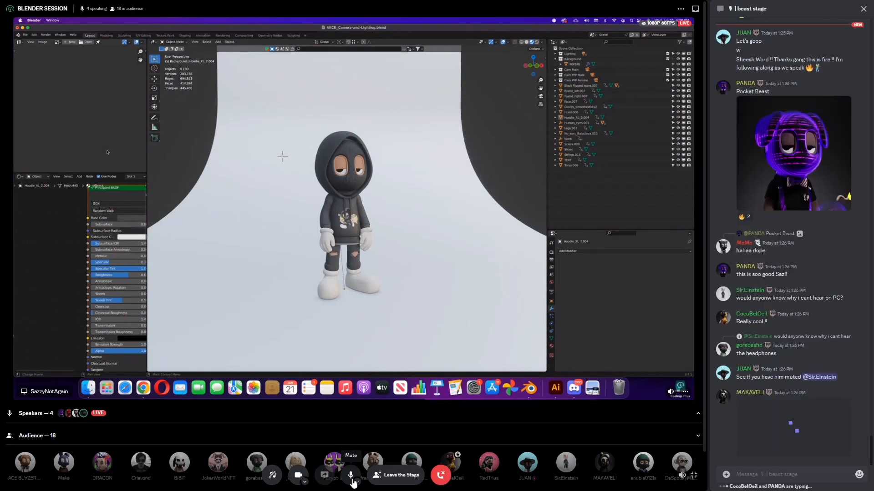
{"action": "left_click", "coordinate": [352, 478]}
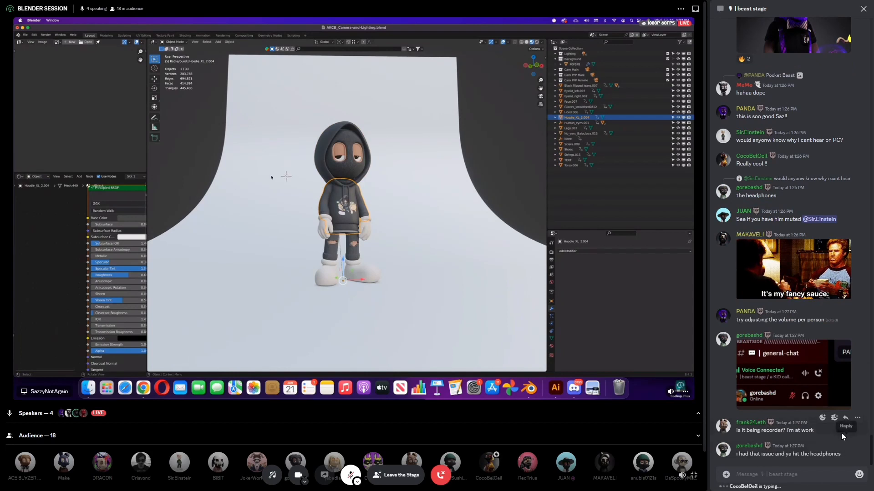
- Reply "yes all sessions are recorded" to the chat question asking whether the session is being recorded
{"action": "left_click", "coordinate": [848, 416]}
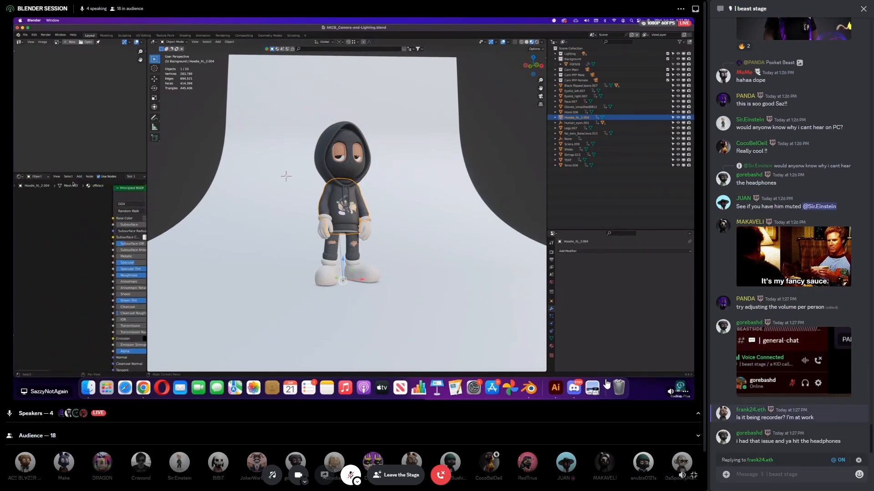
{"action": "type", "text": "yes all de"}
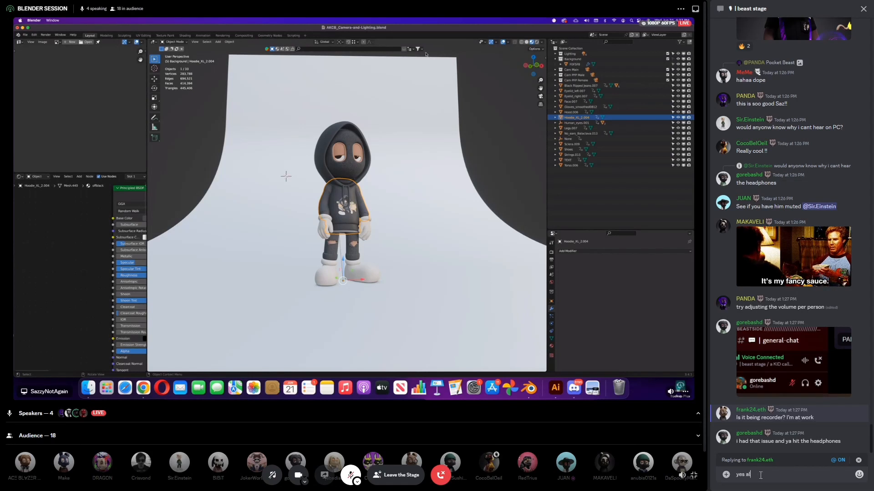
{"action": "key", "text": "BackSpace"}
{"action": "key", "text": "BackSpace"}
{"action": "type", "text": "s"}
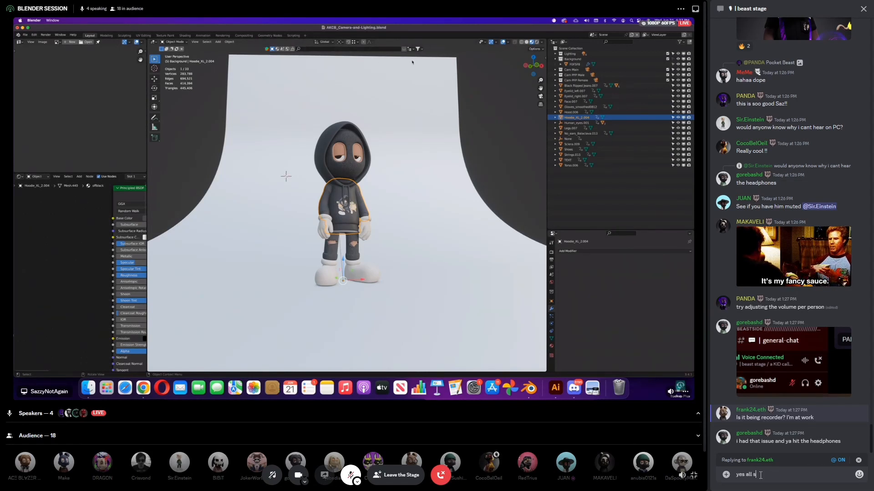
{"action": "type", "text": "essions are recor"}
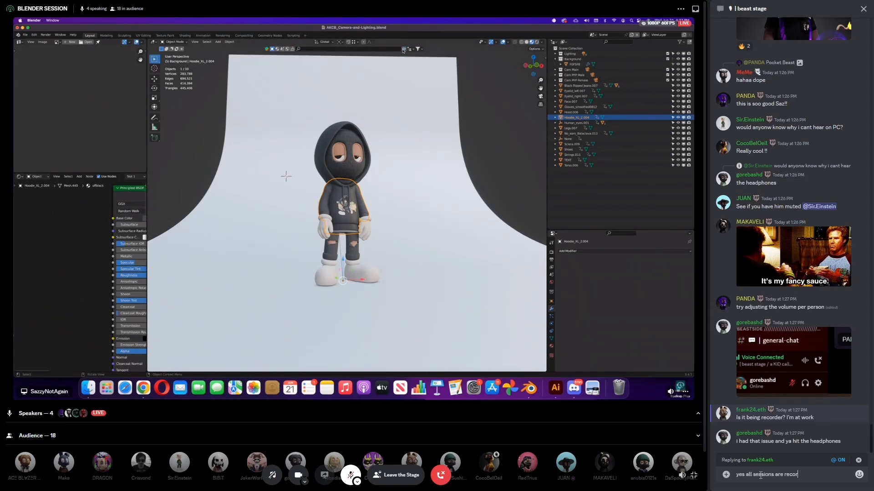
{"action": "type", "text": "ded"}
{"action": "key", "text": "Return"}
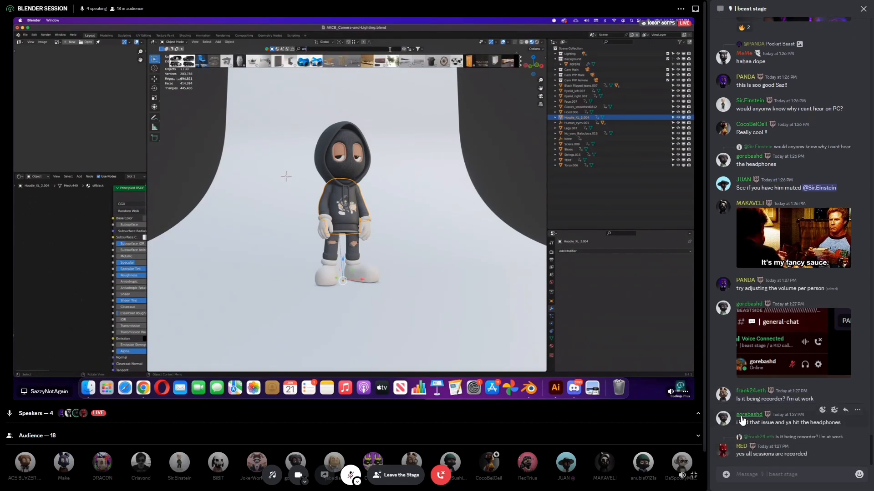
- Reply "no" to the chat question asking whether the member could be heard speaking just now
{"action": "scroll", "coordinate": [620, 413], "scroll_direction": "down", "scroll_amount": 1}
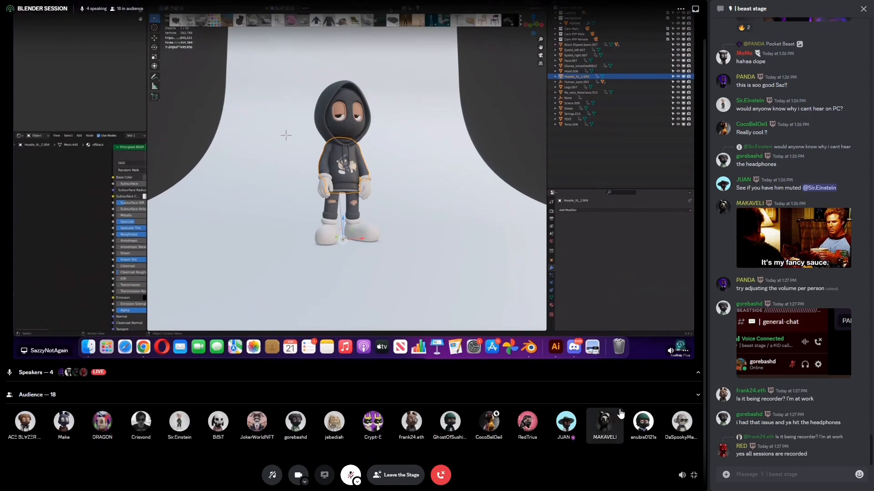
{"action": "scroll", "coordinate": [467, 179], "scroll_direction": "up", "scroll_amount": 3}
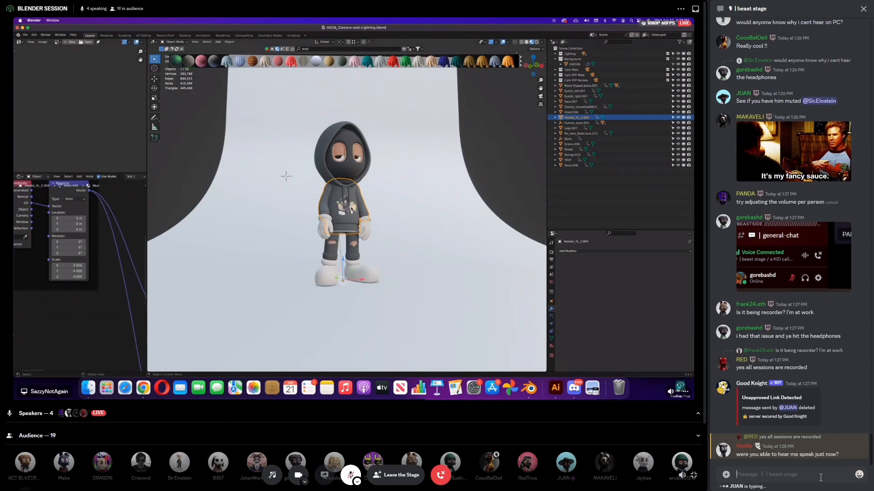
{"action": "left_click", "coordinate": [848, 434]}
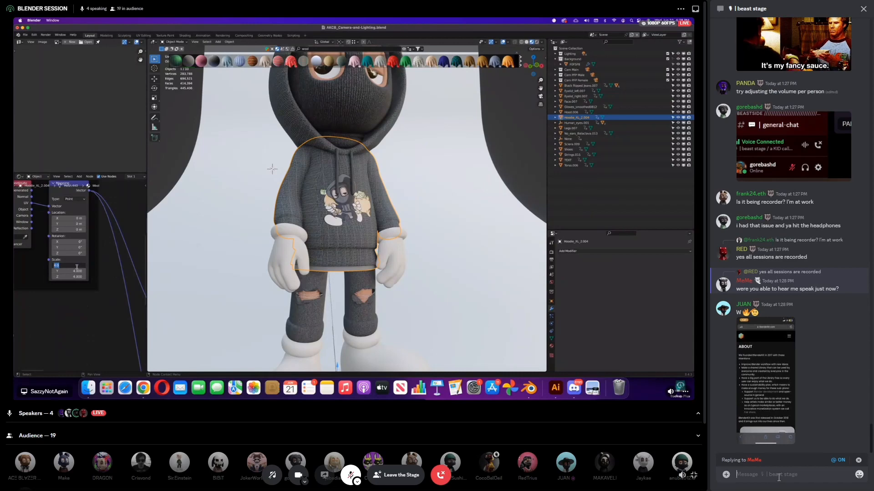
{"action": "type", "text": "n"}
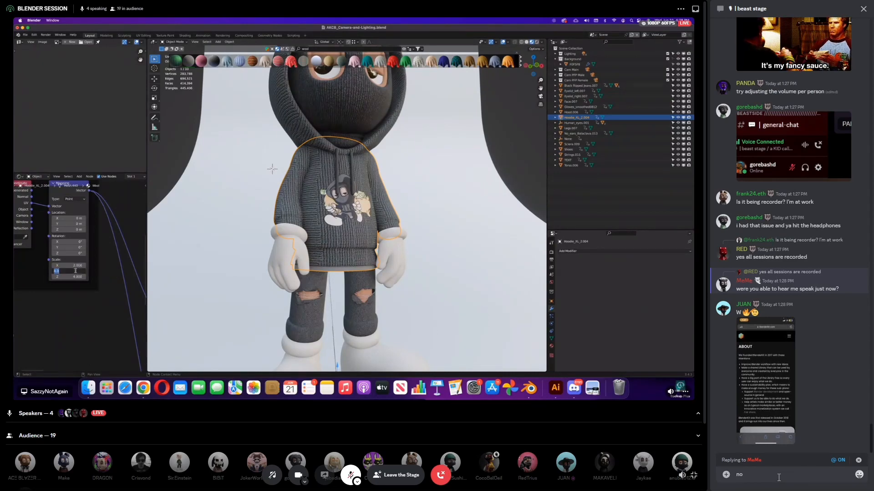
{"action": "type", "text": "o"}
{"action": "key", "text": "Return"}
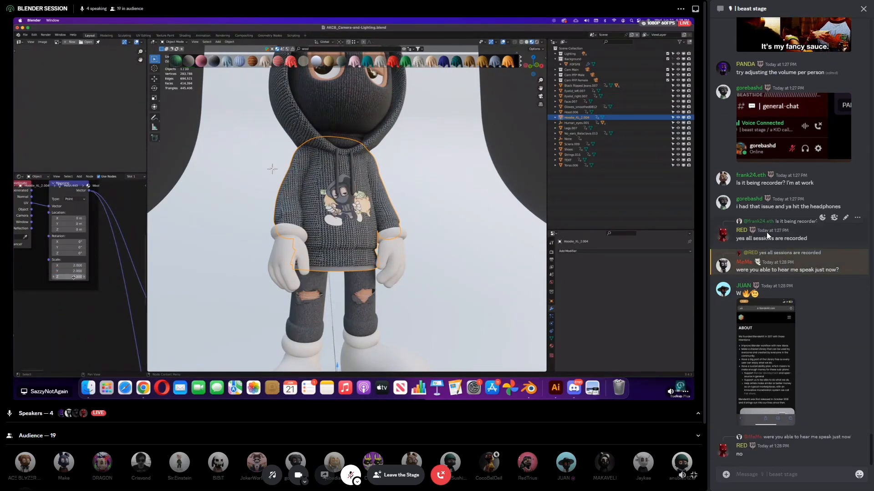
- View the shared BlenderKit screenshot enlarged and reply to it with "link and instructions to this are included on aSHOPcalledBEAST(dot)com site"
{"action": "left_click", "coordinate": [776, 325]}
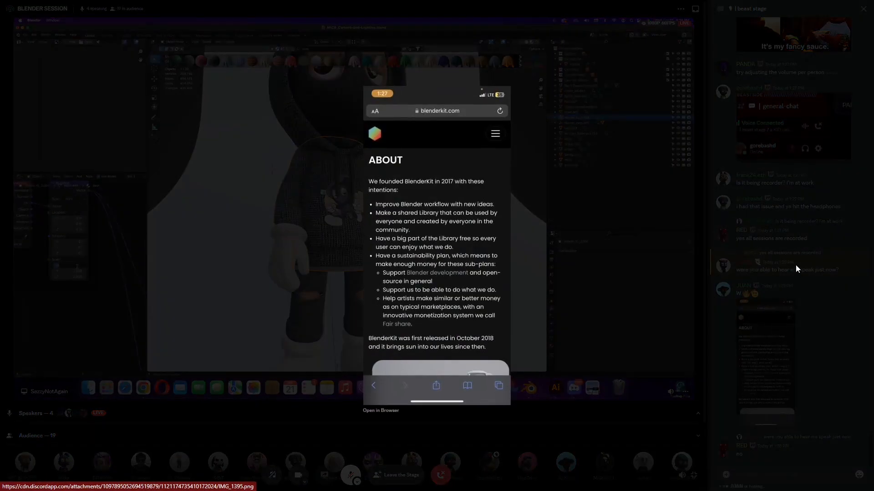
{"action": "left_click", "coordinate": [796, 264]}
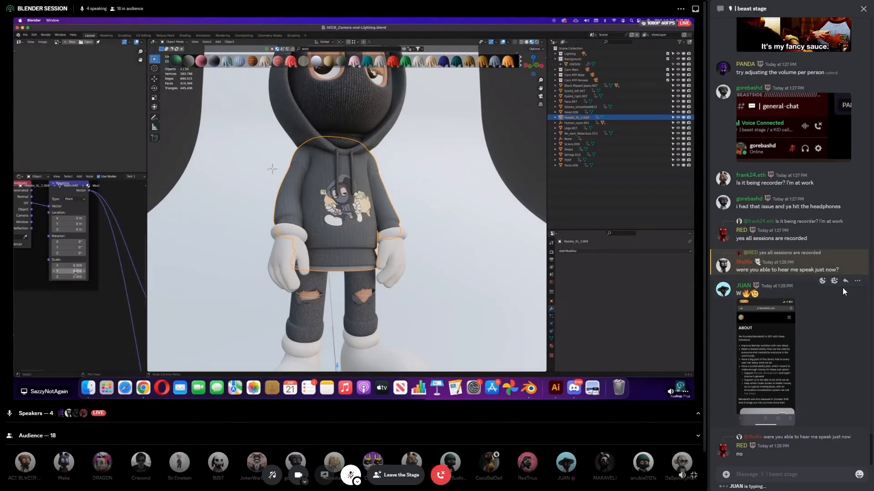
{"action": "left_click", "coordinate": [845, 282]}
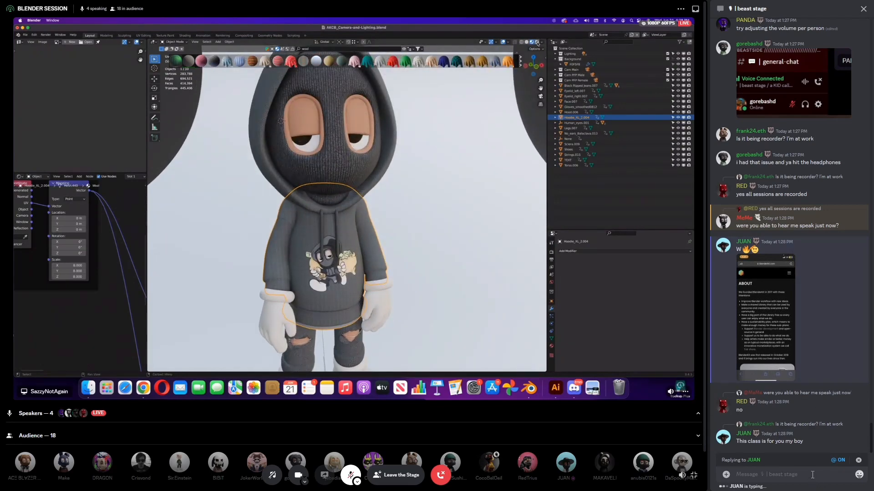
{"action": "type", "text": "link and instructi"}
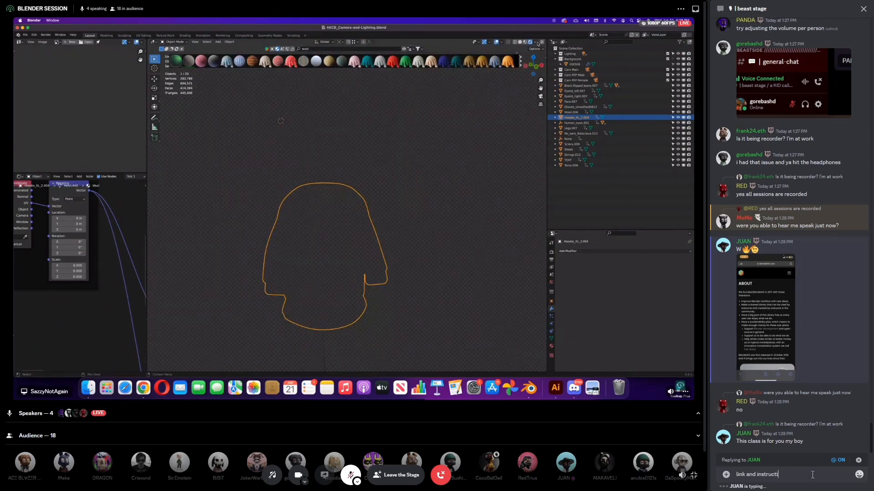
{"action": "type", "text": "ons to this are in"}
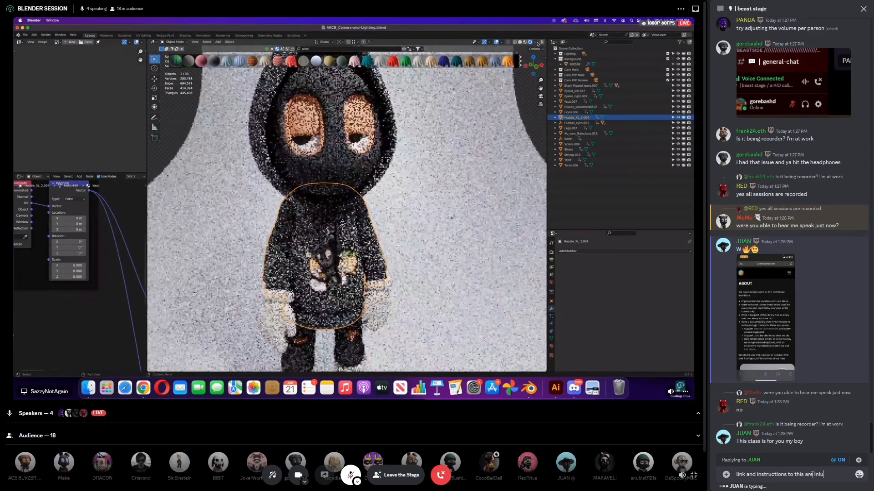
{"action": "type", "text": "clude"}
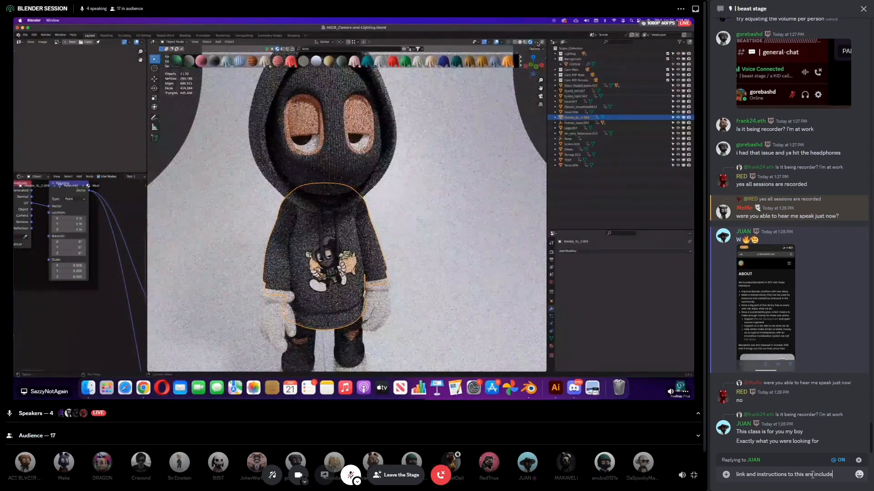
{"action": "type", "text": "d on aSHOPca"}
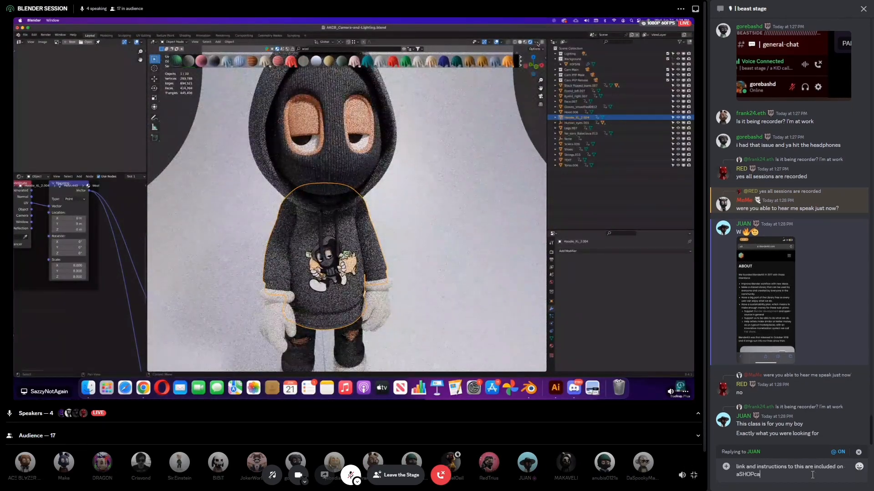
{"action": "type", "text": "lledBEASTS"}
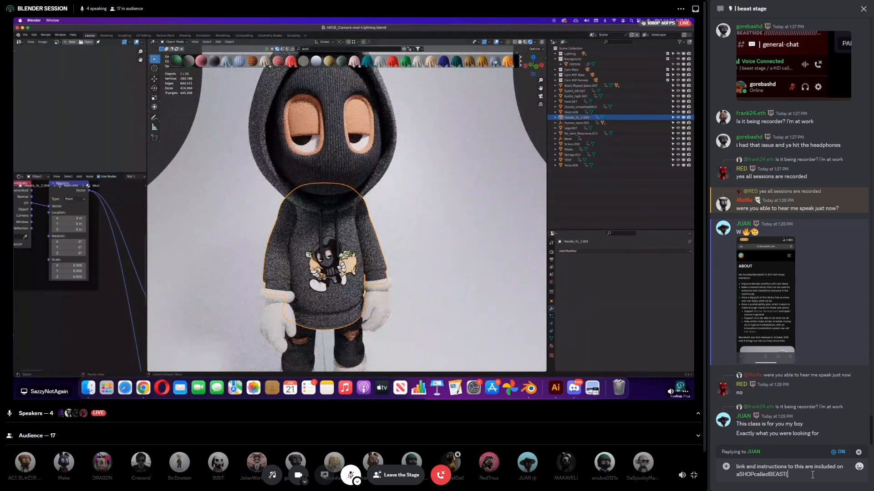
{"action": "type", "text": "dot)com site"}
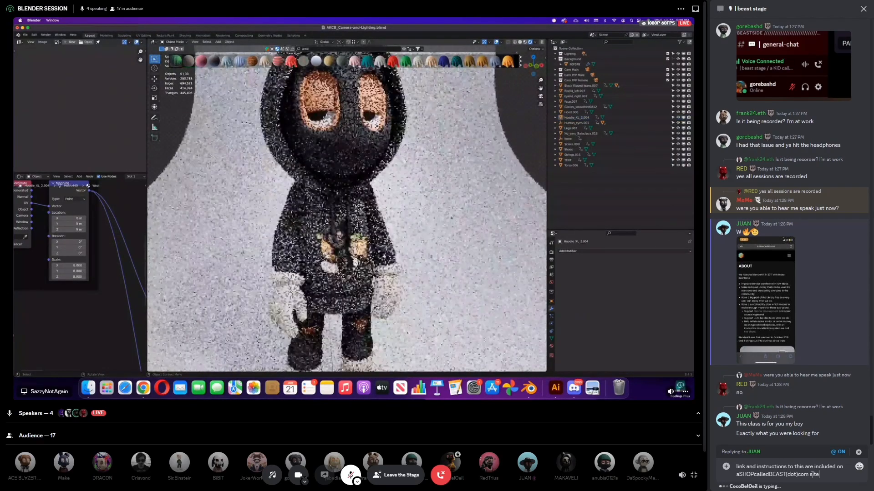
{"action": "key", "text": "Return"}
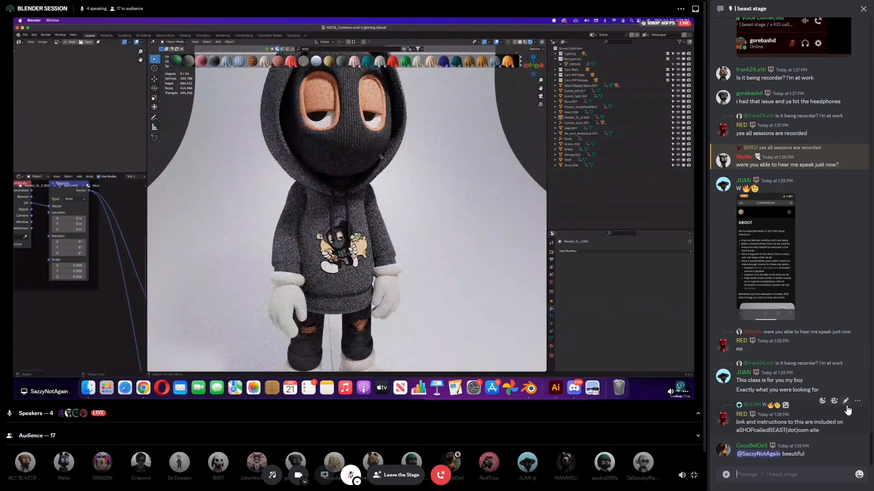
- Edit the sent reply about the link and instructions, inserting "blenderkit" after "this", and save the change
{"action": "left_click", "coordinate": [845, 400]}
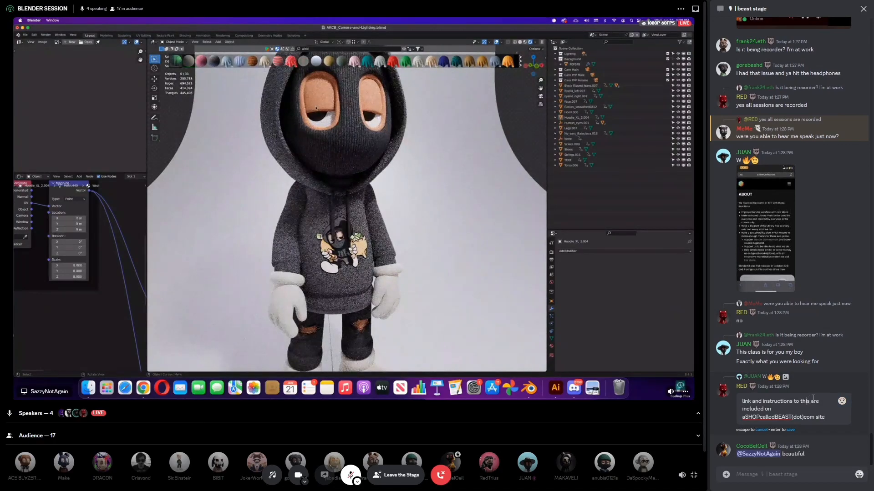
{"action": "type", "text": "blenderk"}
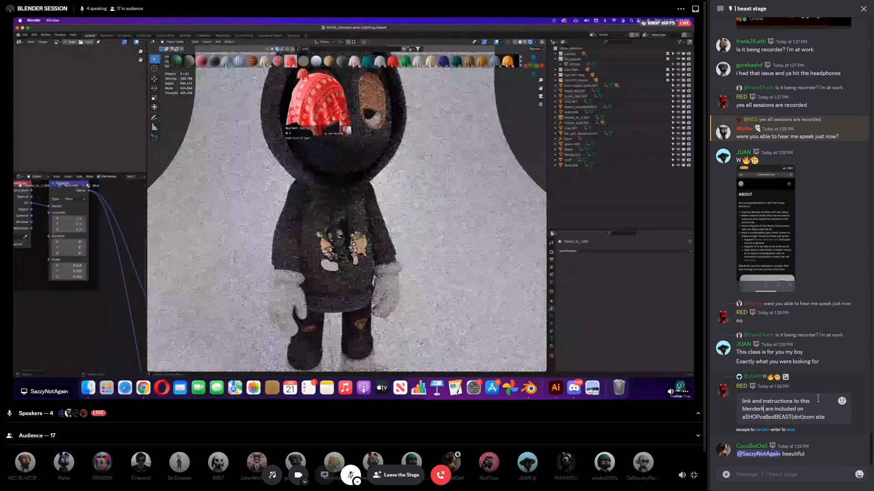
{"action": "key", "text": "BackSpace"}
{"action": "key", "text": "BackSpace"}
{"action": "key", "text": "BackSpace"}
{"action": "key", "text": "BackSpace"}
{"action": "key", "text": "BackSpace"}
{"action": "key", "text": "BackSpace"}
{"action": "key", "text": "BackSpace"}
{"action": "key", "text": "BackSpace"}
{"action": "key", "text": "BackSpace"}
{"action": "key", "text": "Return"}
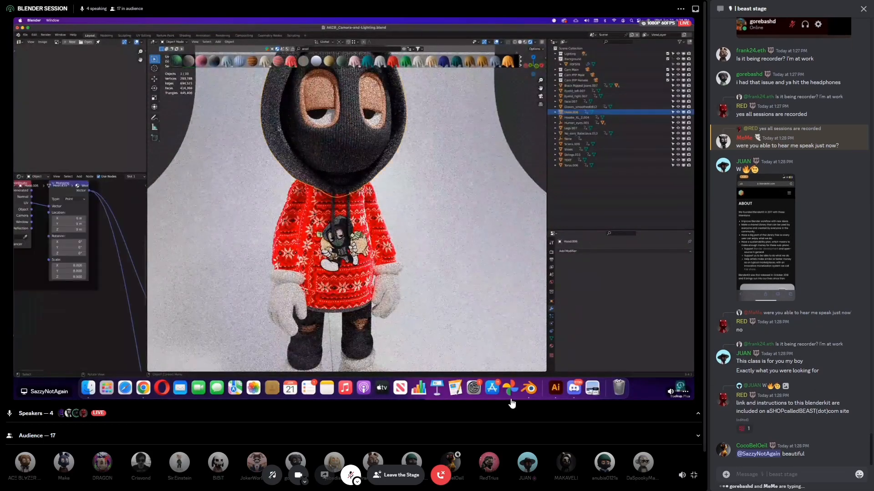
- Unmute the stage microphone for two spoken remarks, muting it again after each one
{"action": "left_click", "coordinate": [355, 474]}
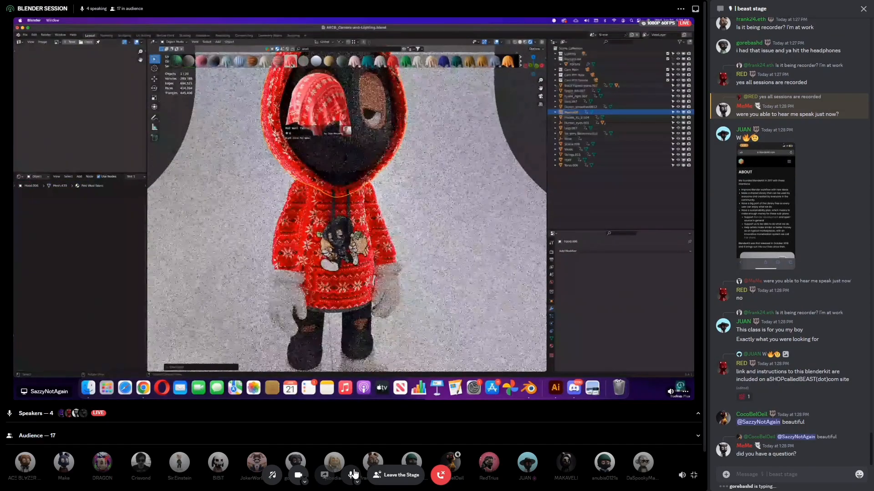
{"action": "left_click", "coordinate": [354, 474]}
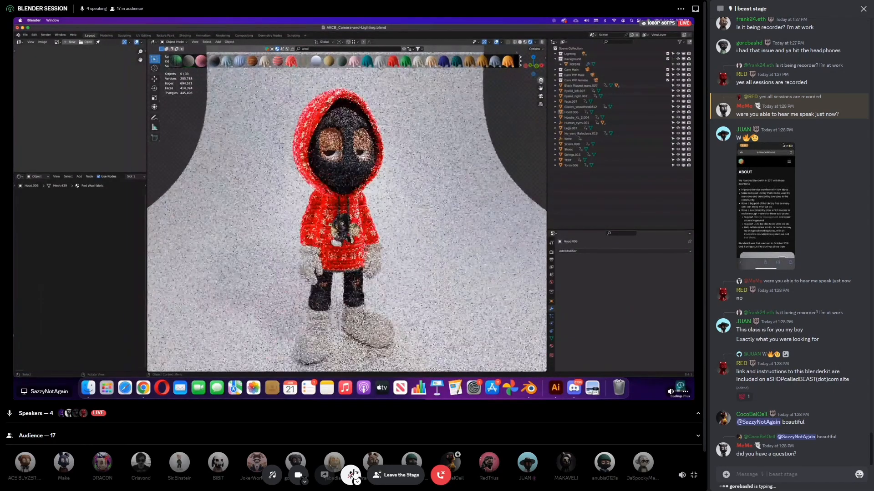
{"action": "left_click", "coordinate": [354, 474]}
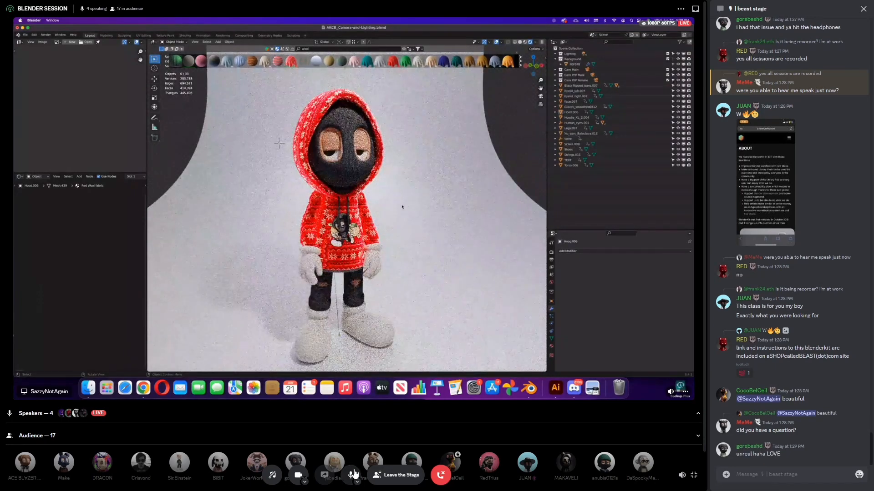
{"action": "left_click", "coordinate": [355, 474]}
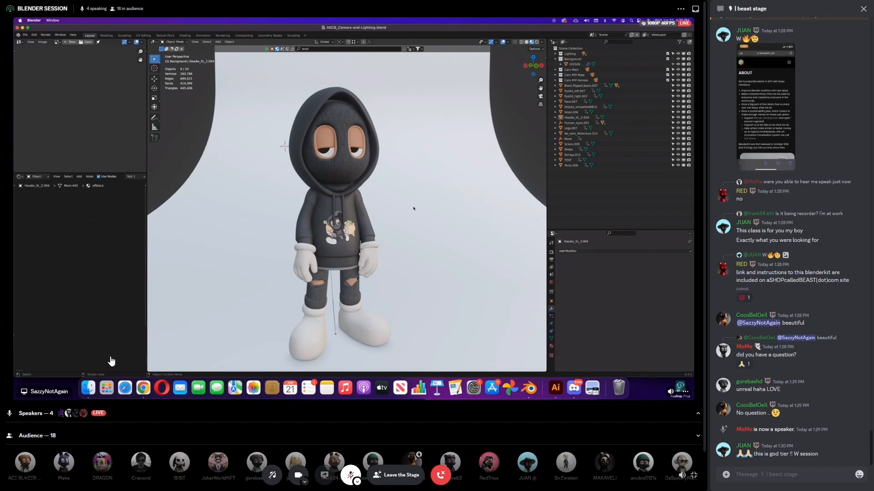
- Expand the stage's speakers section and check the user volume and mute options of two speakers, then return to the shared stream
{"action": "left_click", "coordinate": [130, 419]}
{"action": "scroll", "coordinate": [130, 419], "scroll_direction": "down", "scroll_amount": 5}
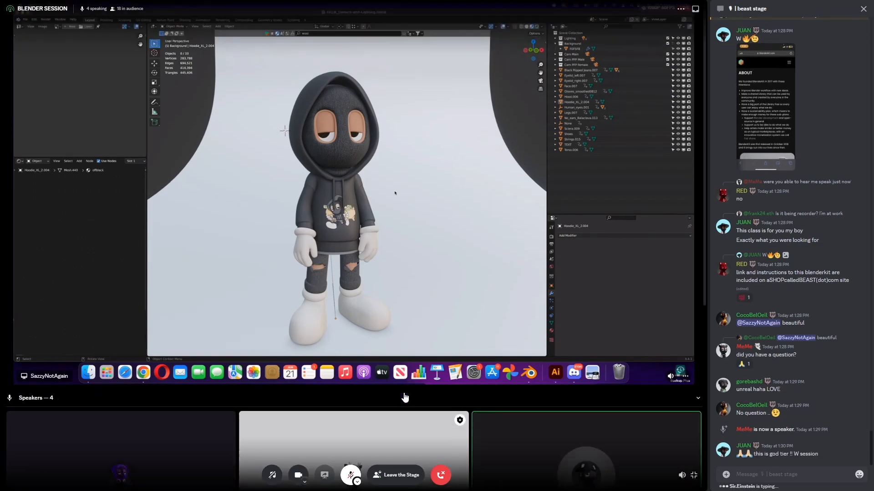
{"action": "right_click", "coordinate": [309, 236]}
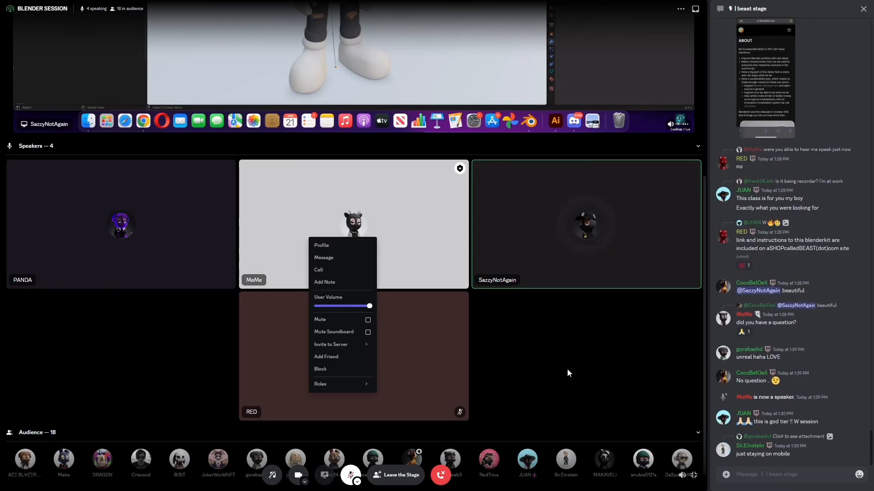
{"action": "right_click", "coordinate": [133, 204]}
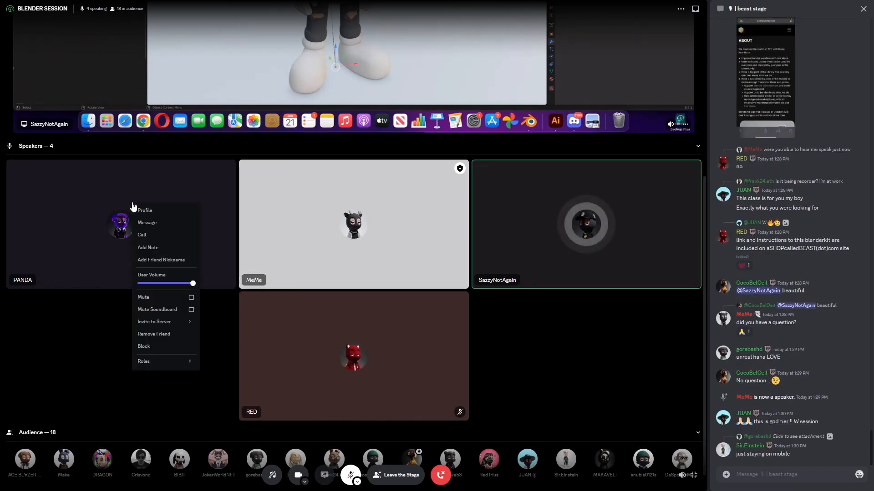
{"action": "right_click", "coordinate": [408, 234]}
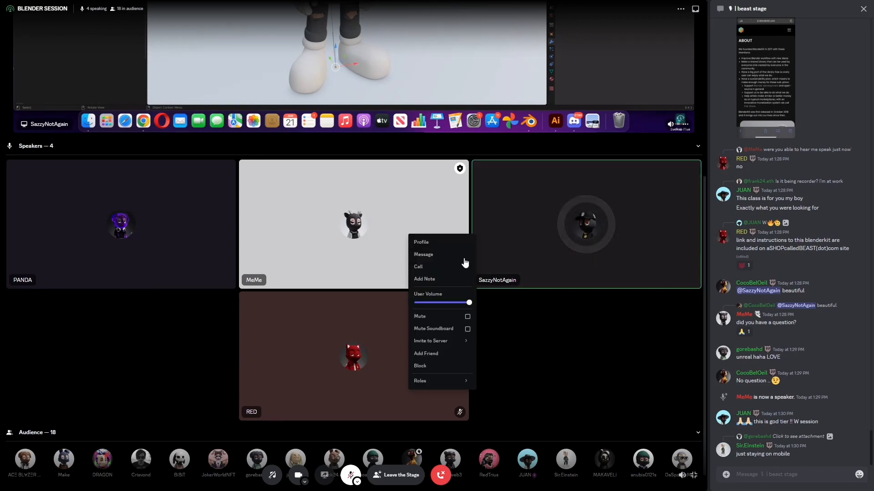
{"action": "left_click", "coordinate": [639, 375]}
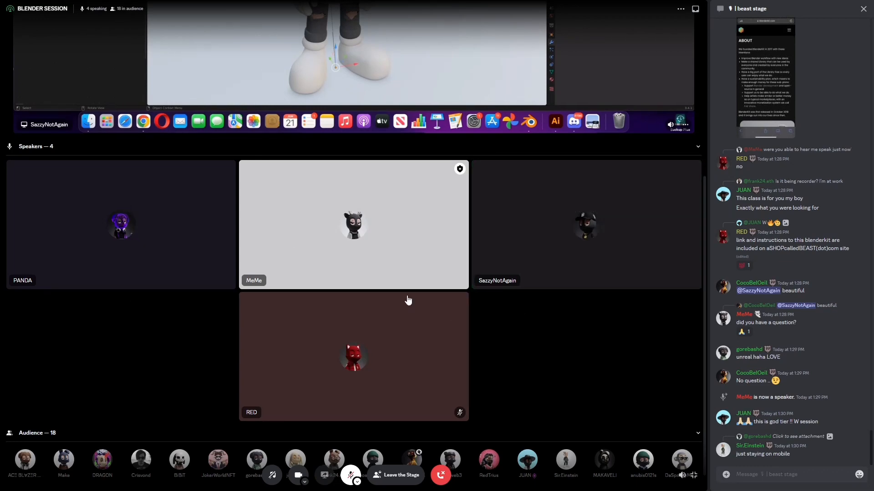
{"action": "scroll", "coordinate": [408, 300], "scroll_direction": "up", "scroll_amount": 5}
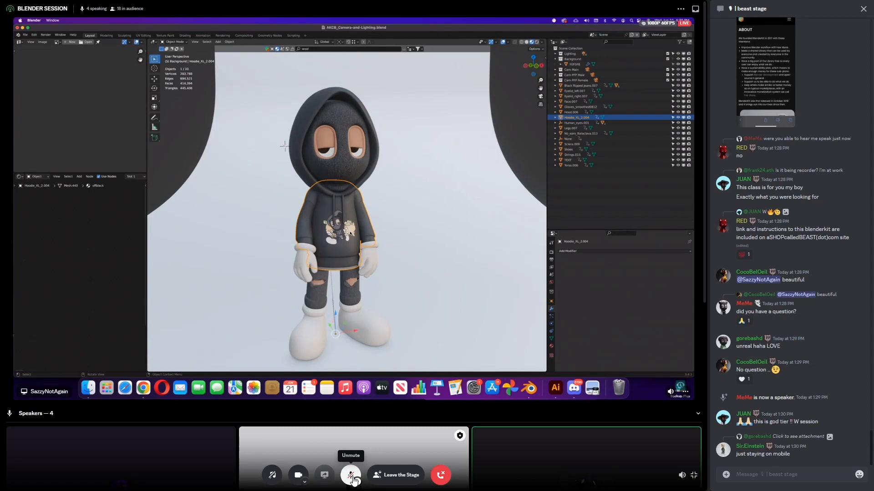
- Unmute the stage microphone for four further spoken remarks during the stream, muting it again after each one
{"action": "left_click", "coordinate": [351, 475]}
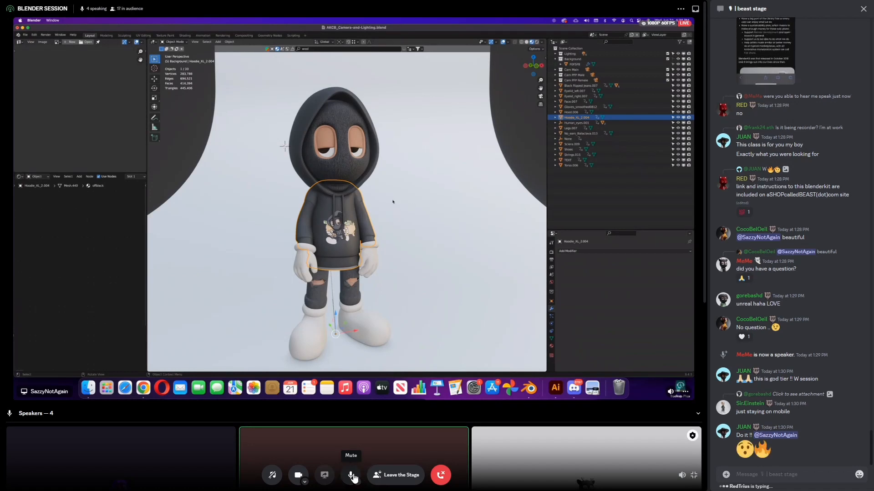
{"action": "left_click", "coordinate": [352, 476]}
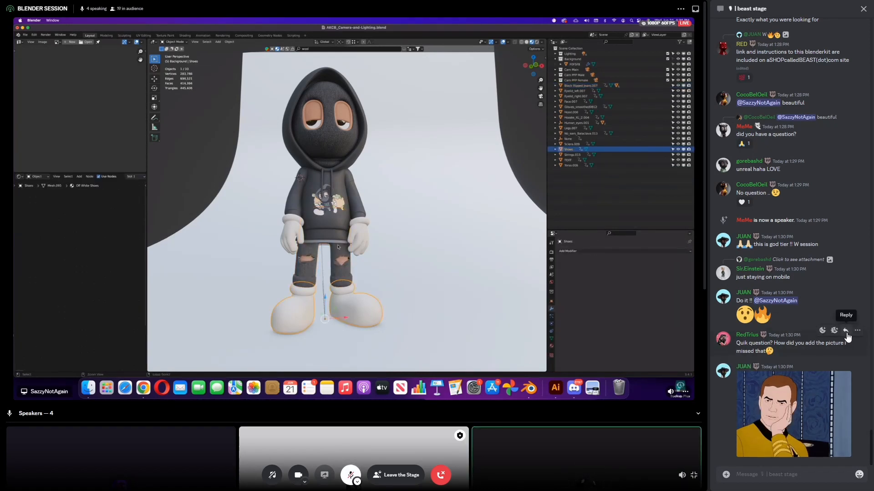
{"action": "left_click", "coordinate": [350, 475]}
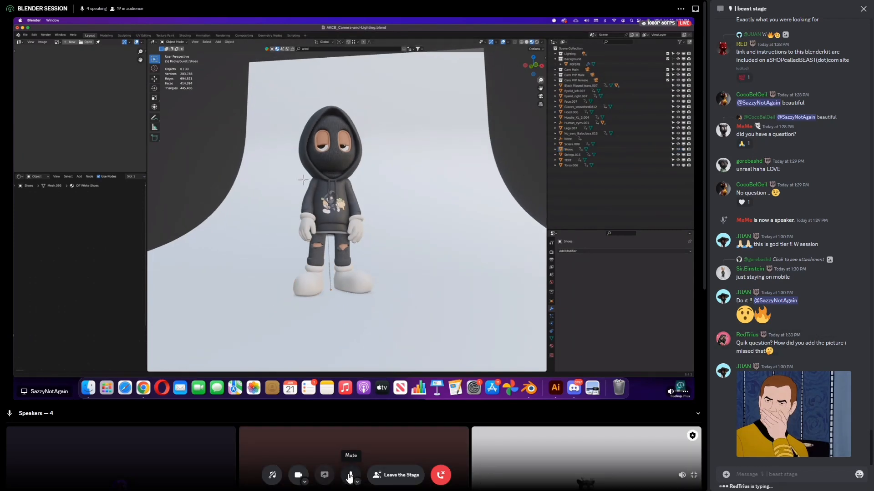
{"action": "left_click", "coordinate": [350, 475]}
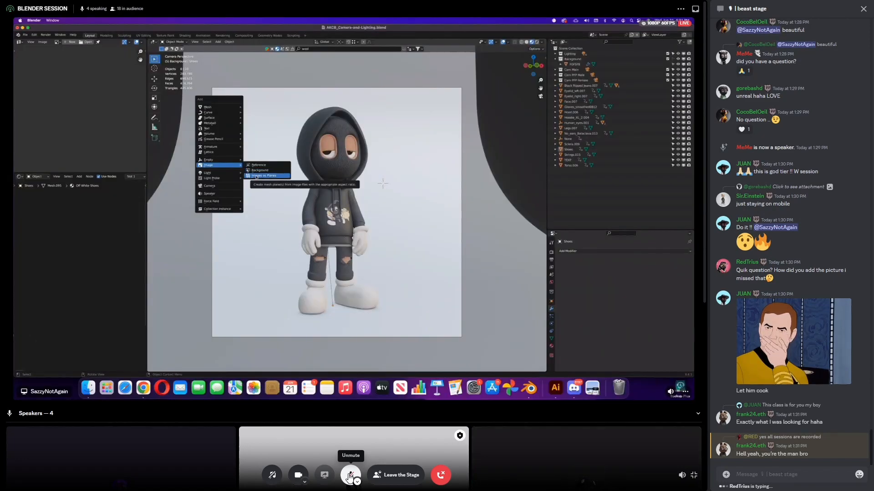
{"action": "left_click", "coordinate": [350, 476]}
{"action": "left_click", "coordinate": [350, 476]}
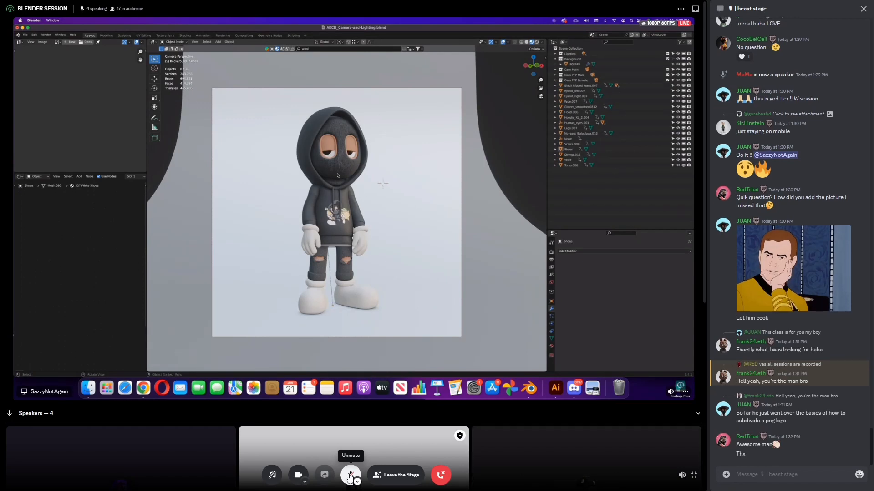
{"action": "left_click", "coordinate": [350, 476]}
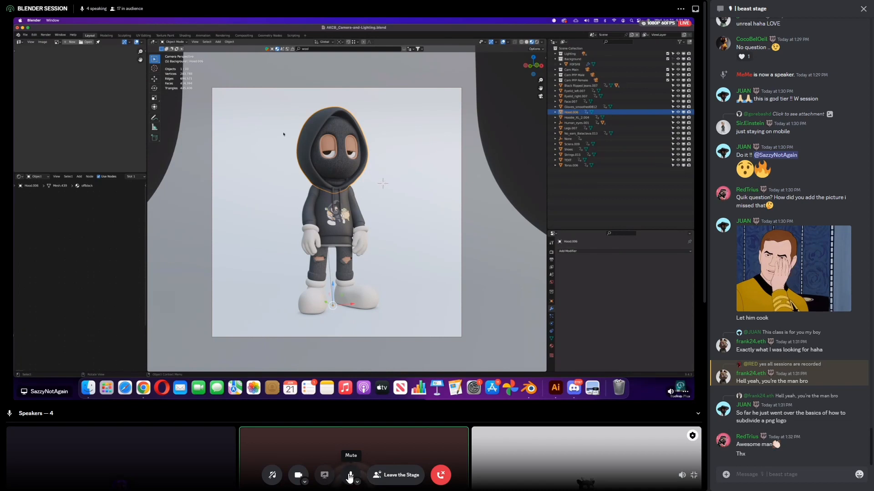
{"action": "left_click", "coordinate": [349, 475]}
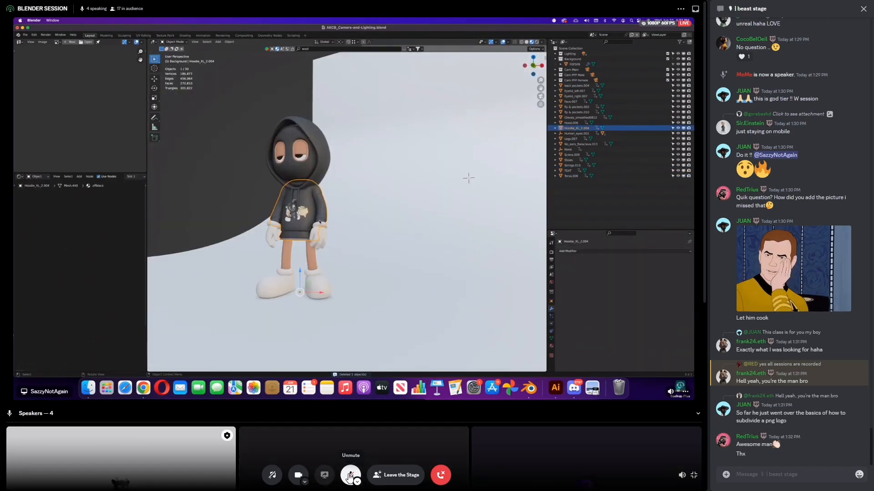
- Unmute the stage microphone for two spoken remarks, muting it again after each, and hide the stage chat between them
{"action": "left_click", "coordinate": [350, 476]}
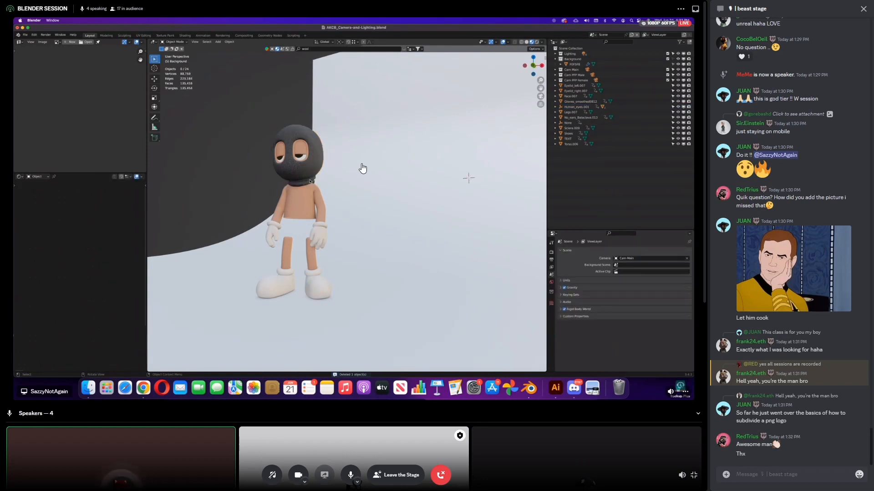
{"action": "left_click", "coordinate": [352, 477]}
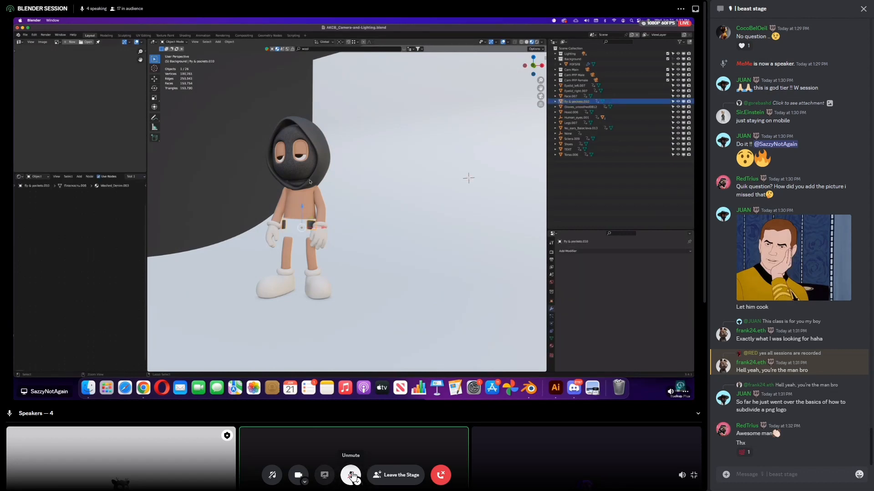
{"action": "left_click", "coordinate": [865, 10]}
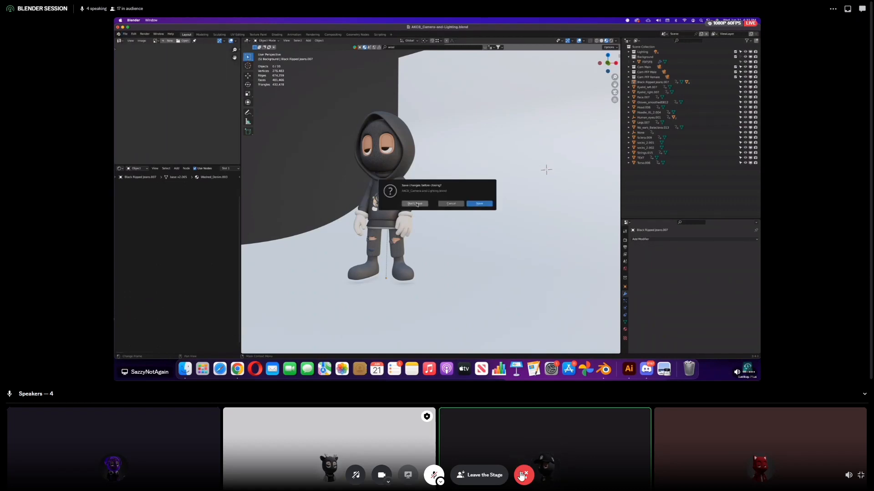
{"action": "left_click", "coordinate": [433, 476]}
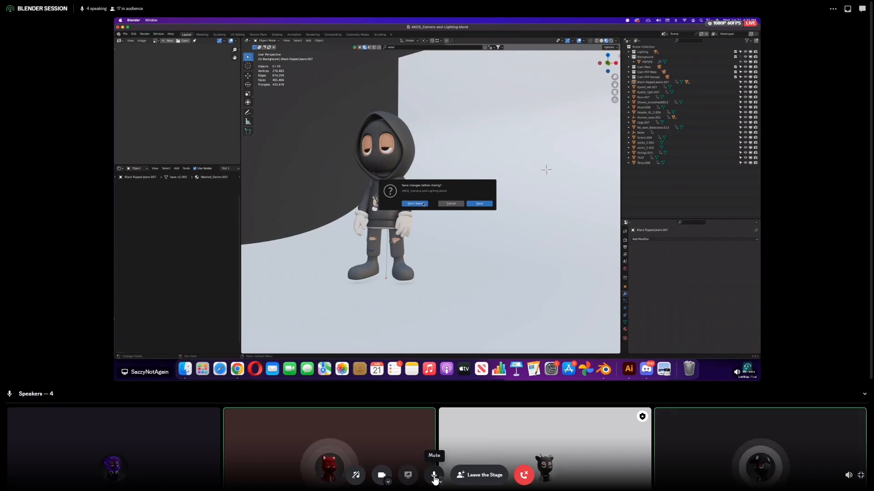
{"action": "left_click", "coordinate": [434, 476]}
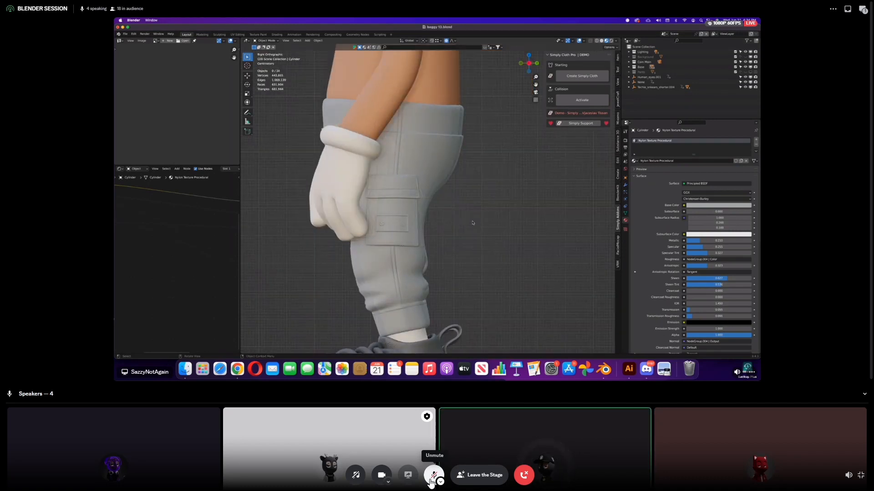
- Show the stage chat, send the "OH MY" GIF of the woman in blue from the "omg" category, and hide the chat again
{"action": "left_click", "coordinate": [862, 9]}
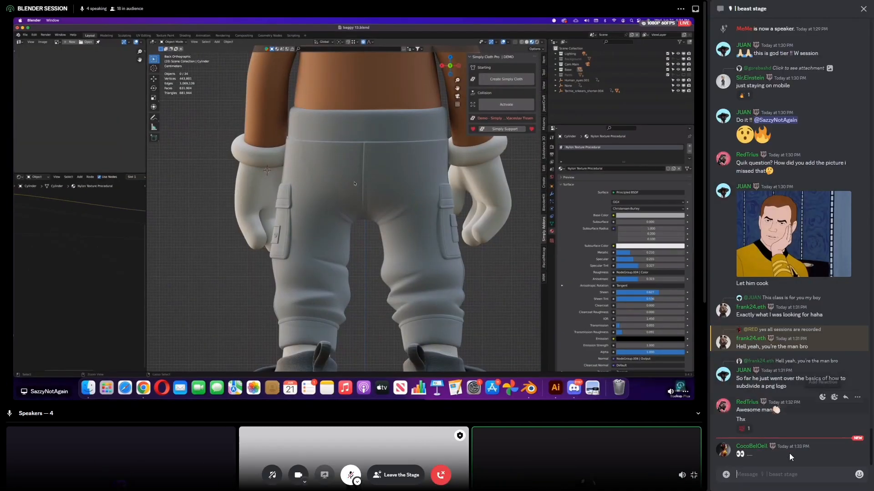
{"action": "left_click", "coordinate": [859, 476]}
{"action": "left_click", "coordinate": [700, 293]}
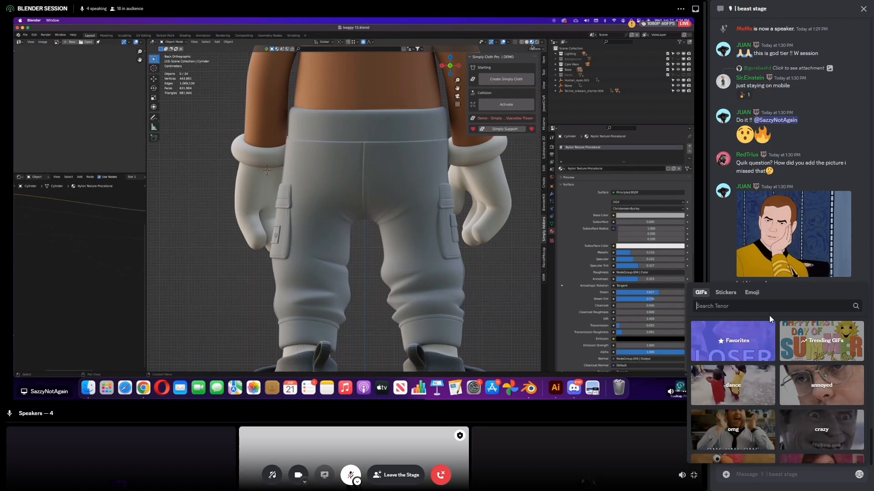
{"action": "left_click", "coordinate": [737, 427]}
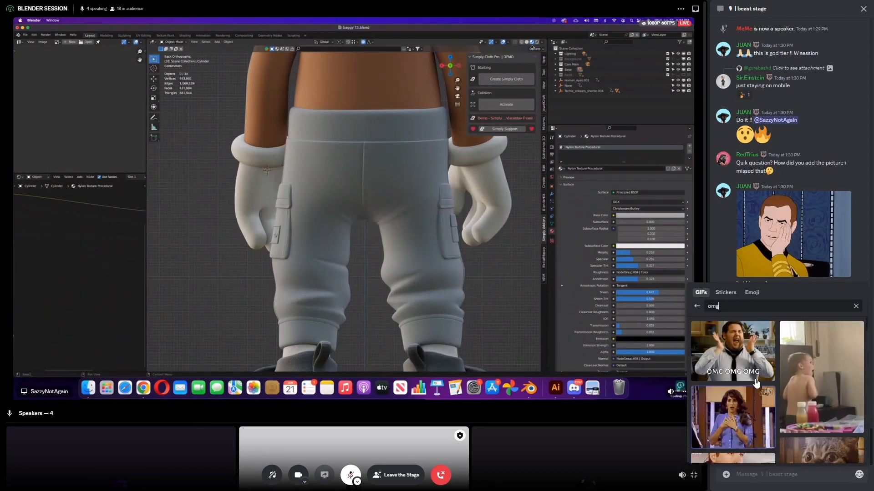
{"action": "scroll", "coordinate": [756, 383], "scroll_direction": "down", "scroll_amount": 3}
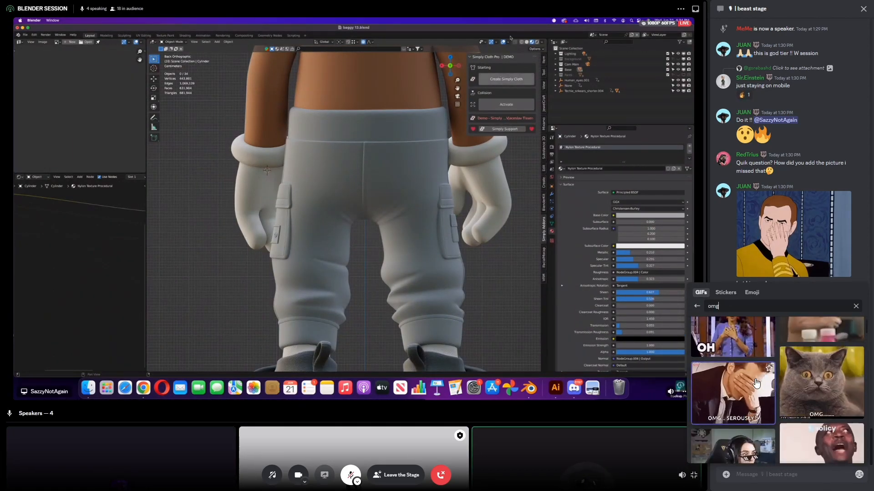
{"action": "scroll", "coordinate": [756, 383], "scroll_direction": "up", "scroll_amount": 1}
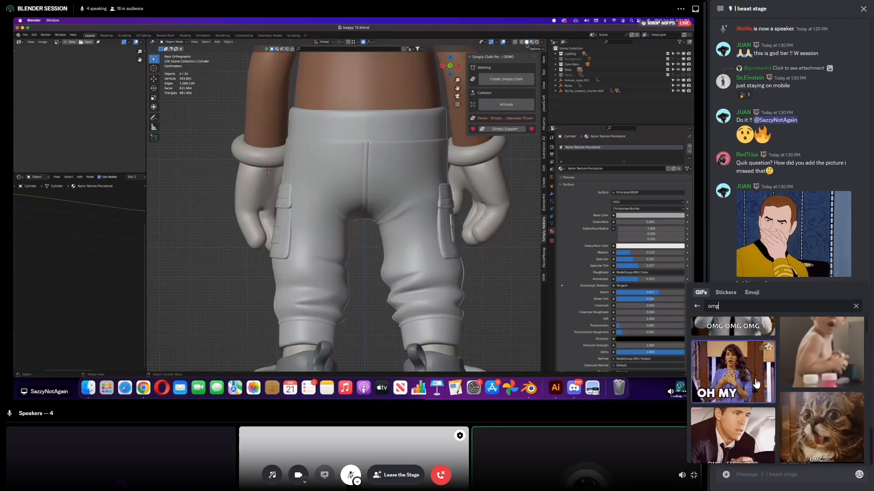
{"action": "left_click", "coordinate": [756, 384]}
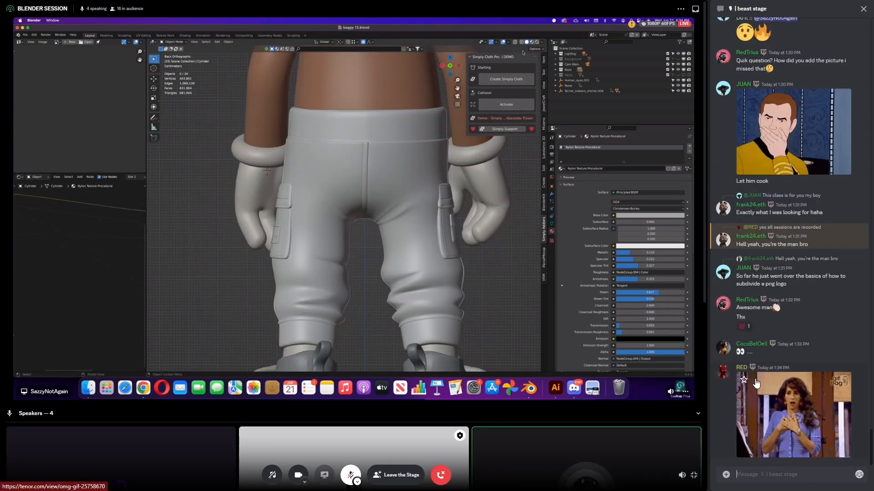
{"action": "left_click", "coordinate": [862, 9]}
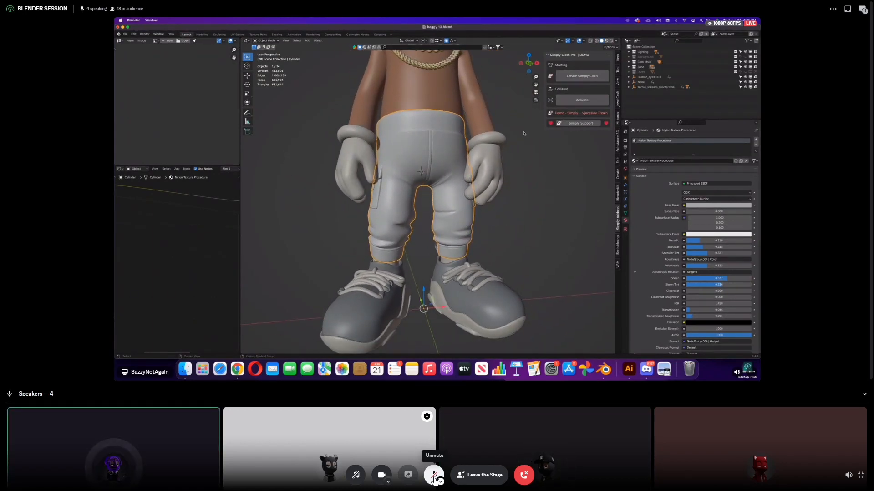
- Unmute the stage microphone for three spoken remarks during the stream, muting it again after each one
{"action": "left_click", "coordinate": [434, 476]}
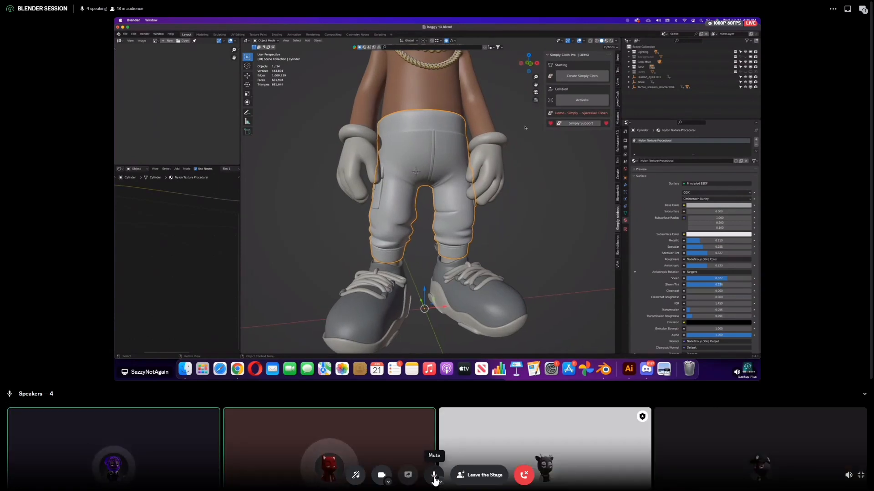
{"action": "left_click", "coordinate": [434, 476]}
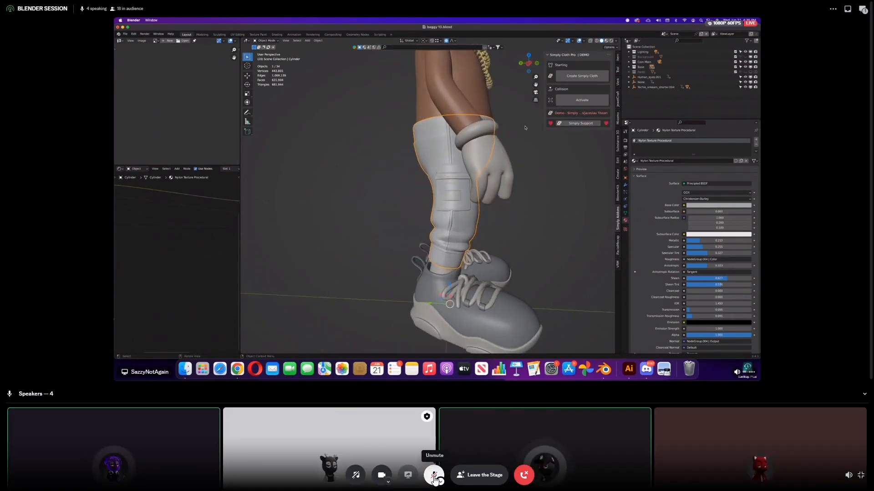
{"action": "left_click", "coordinate": [434, 476]}
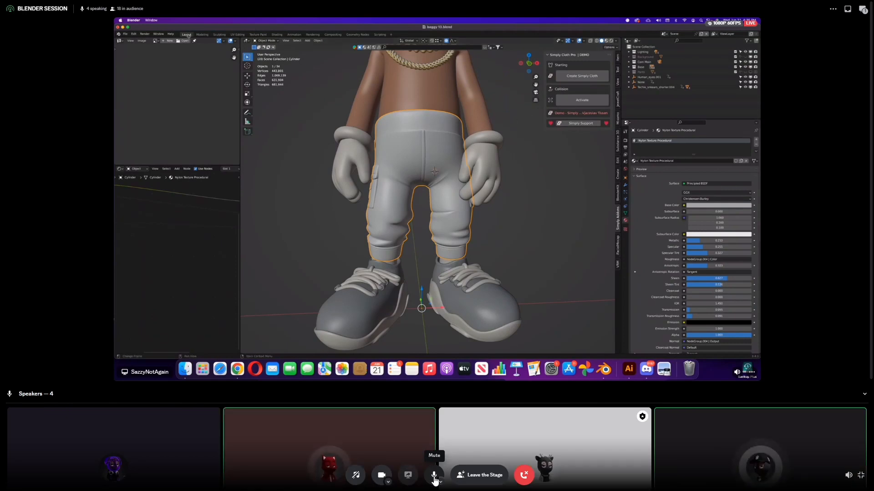
{"action": "left_click", "coordinate": [434, 476]}
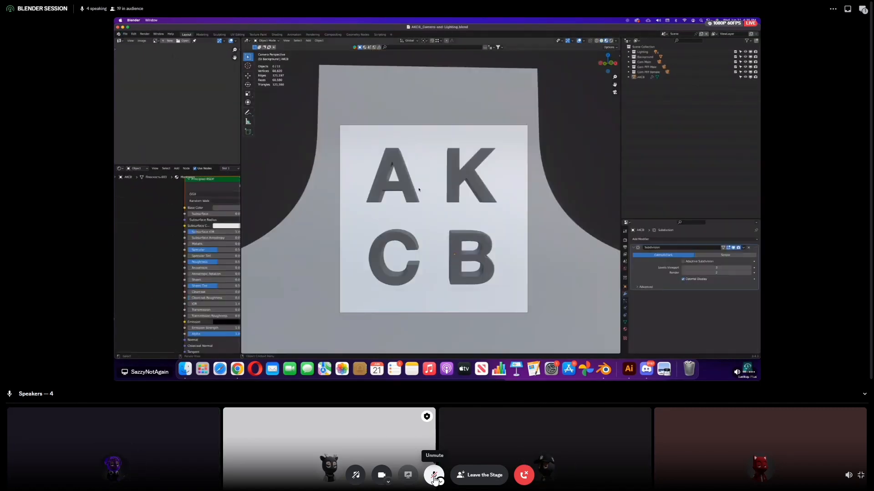
{"action": "left_click", "coordinate": [435, 476]}
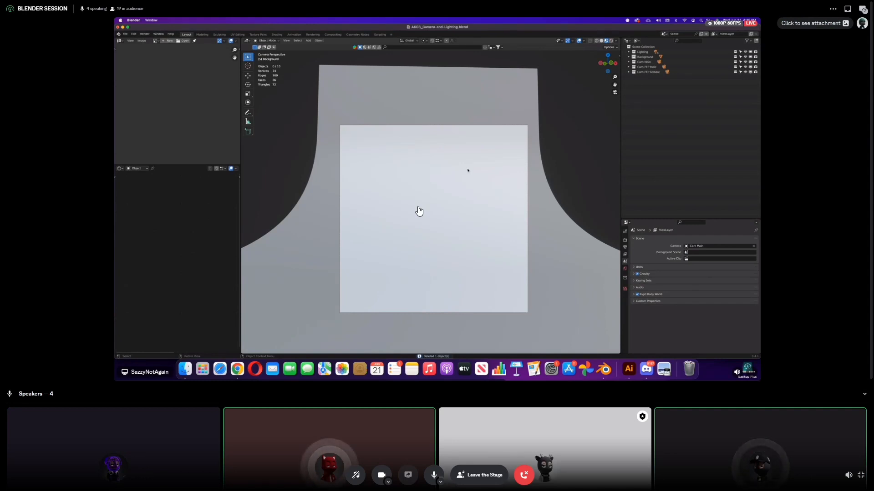
{"action": "left_click", "coordinate": [434, 476]}
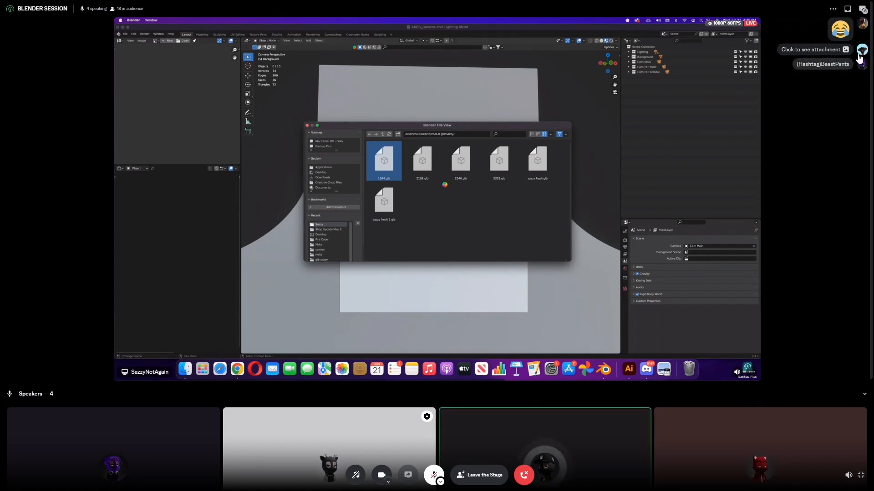
- Reopen the stage chat and unmute the microphone for four more spoken remarks, muting it again after each one
{"action": "left_click", "coordinate": [862, 10]}
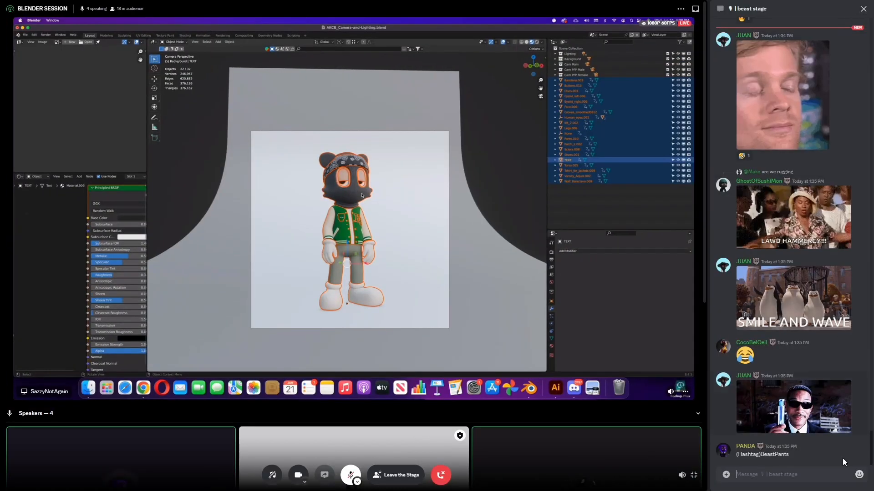
{"action": "left_click", "coordinate": [351, 475]}
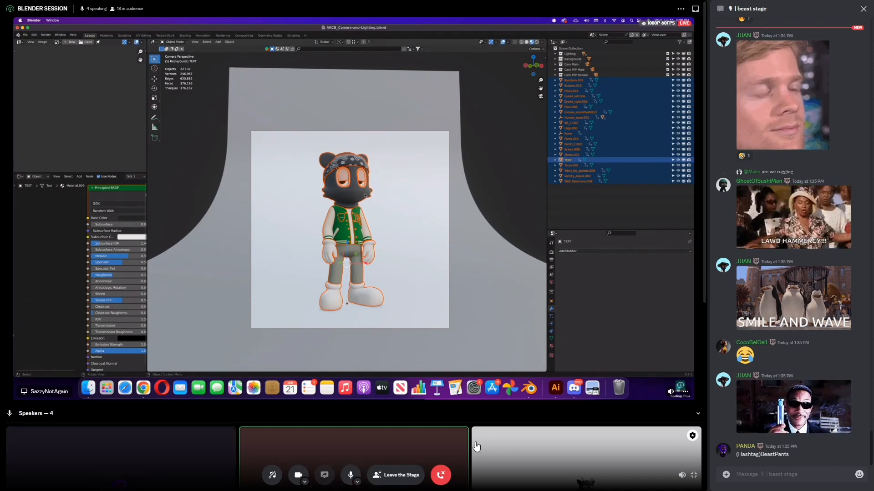
{"action": "left_click", "coordinate": [352, 476]}
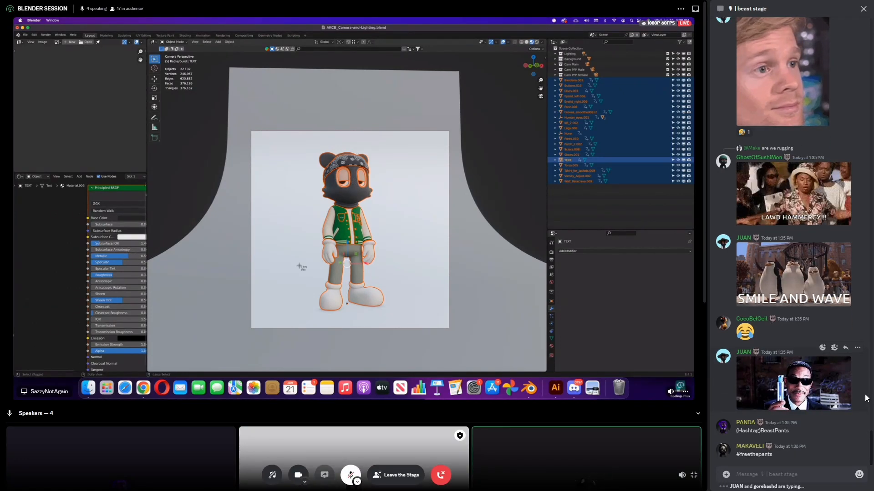
{"action": "left_click", "coordinate": [352, 476]}
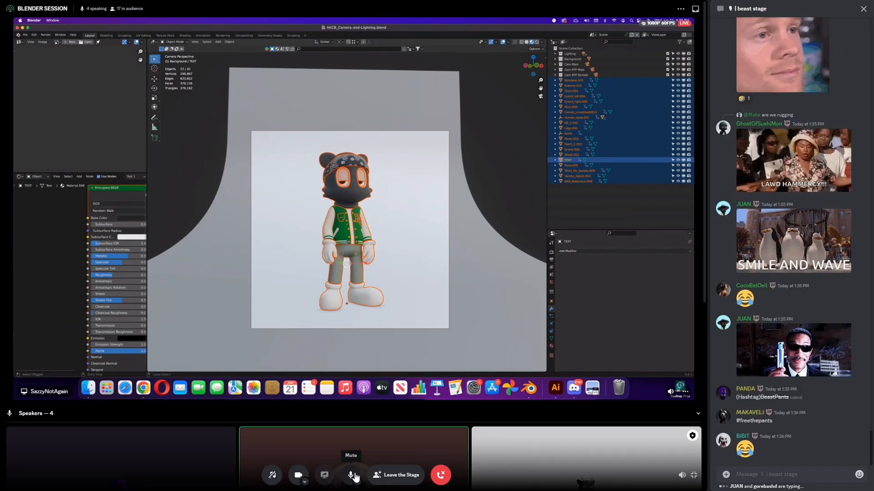
{"action": "left_click", "coordinate": [355, 476]}
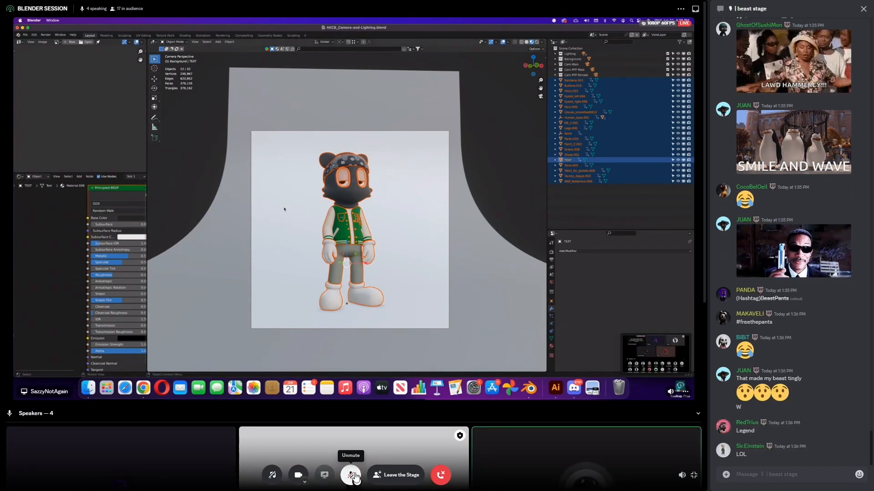
{"action": "left_click", "coordinate": [355, 477]}
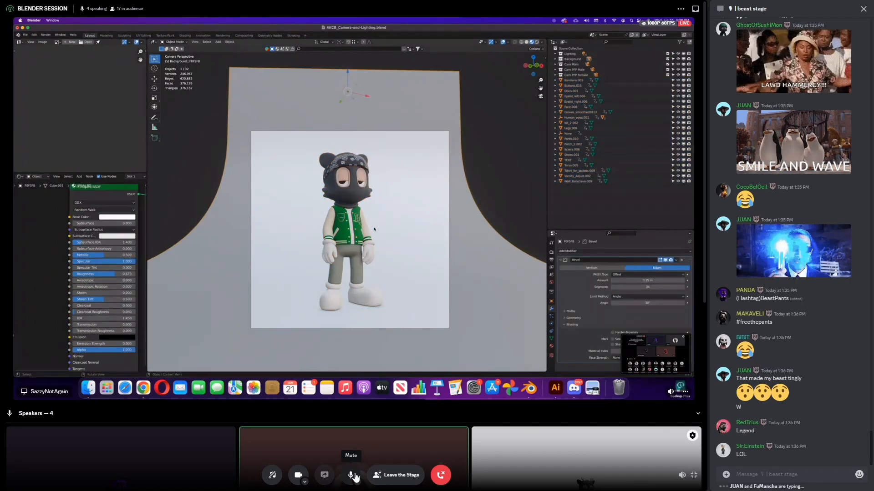
{"action": "left_click", "coordinate": [355, 477]}
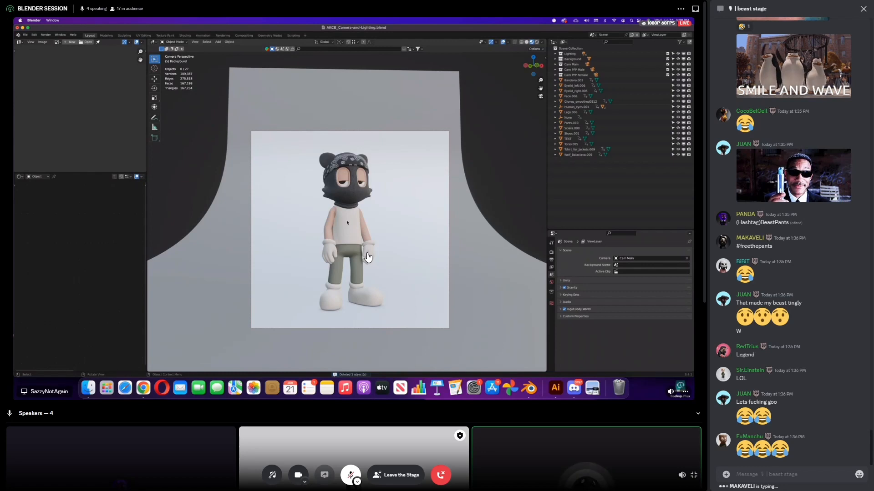
{"action": "scroll", "coordinate": [440, 327], "scroll_direction": "down", "scroll_amount": 2}
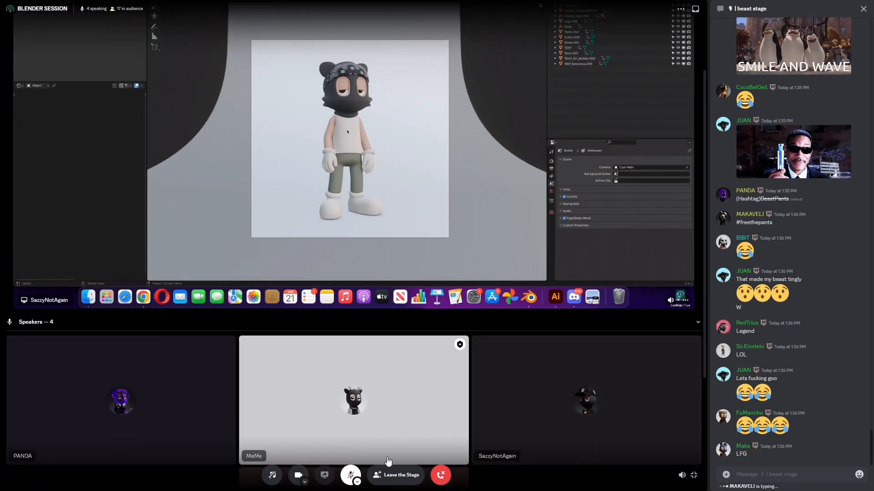
{"action": "left_click", "coordinate": [350, 476]}
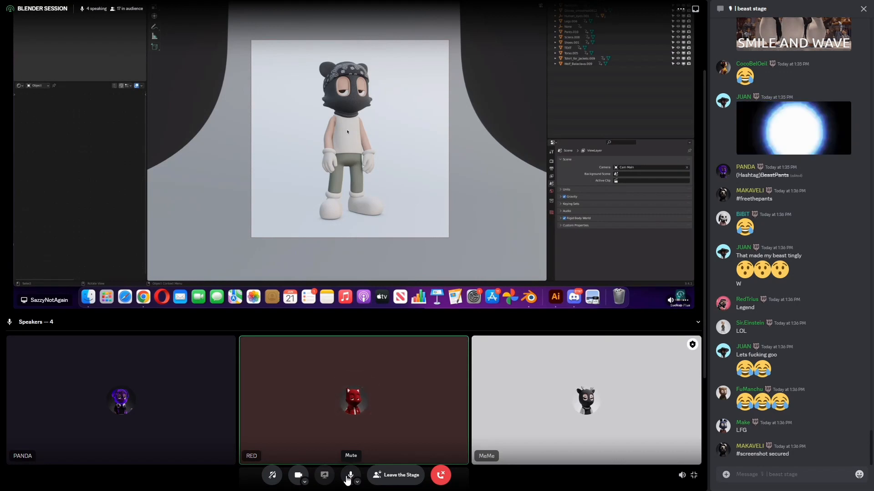
{"action": "left_click", "coordinate": [350, 476]}
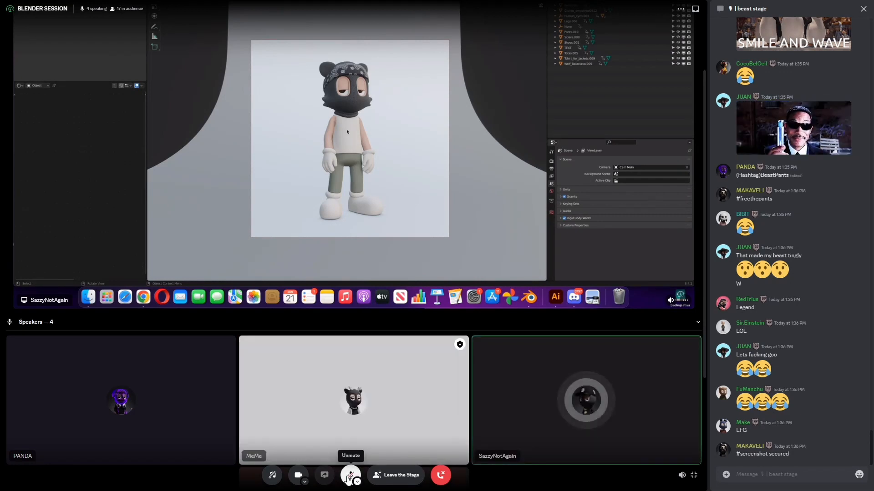
- Search the GIFs for "police" and send the one with the officer in a small toy police car to the stage chat
{"action": "left_click", "coordinate": [859, 475]}
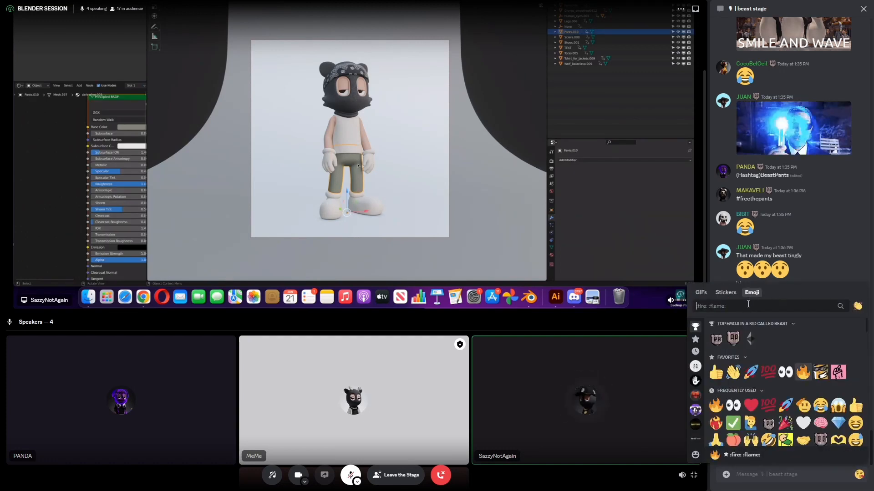
{"action": "left_click", "coordinate": [702, 294]}
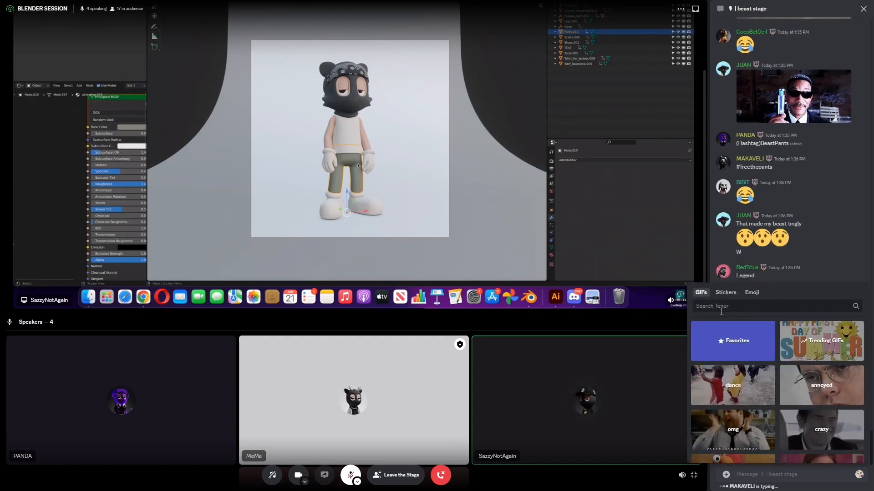
{"action": "type", "text": "police"}
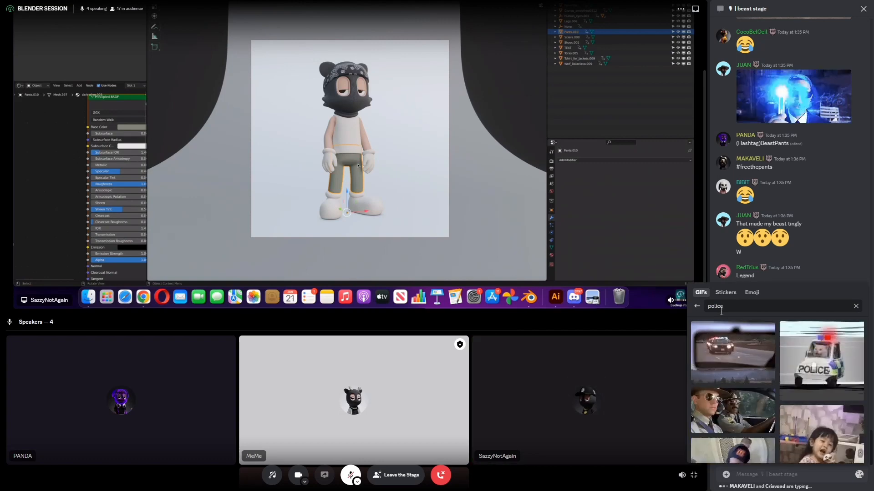
{"action": "scroll", "coordinate": [741, 407], "scroll_direction": "down", "scroll_amount": 1}
{"action": "scroll", "coordinate": [741, 406], "scroll_direction": "down", "scroll_amount": 3}
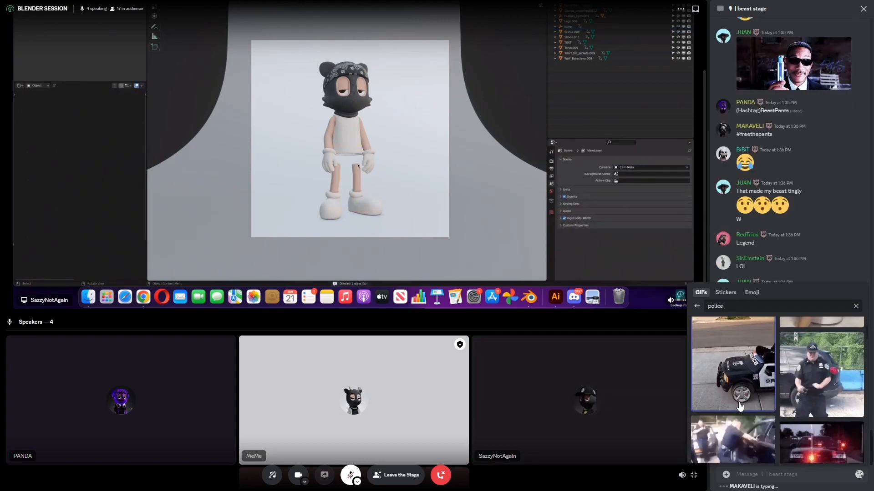
{"action": "left_click", "coordinate": [738, 387]}
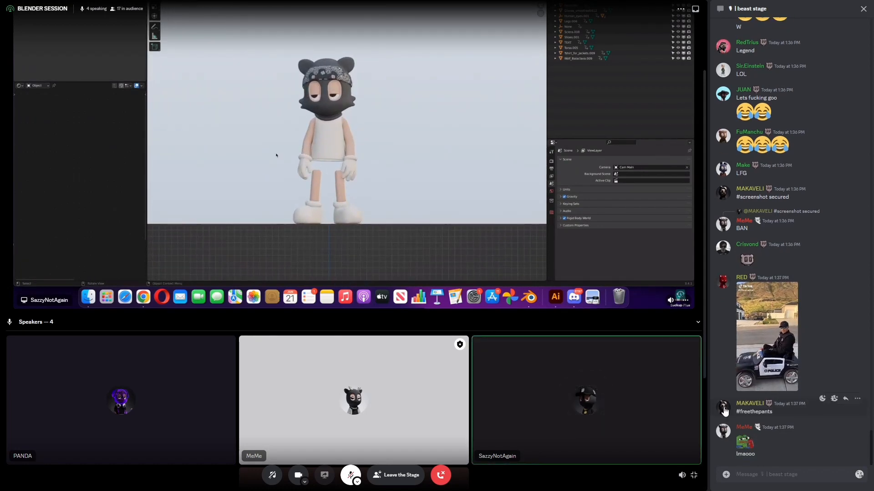
- Search the GIFs for "trust circle", send the "Circle of Trust" one to the stage chat, and hide the chat
{"action": "left_click", "coordinate": [859, 475]}
{"action": "left_click", "coordinate": [701, 292]}
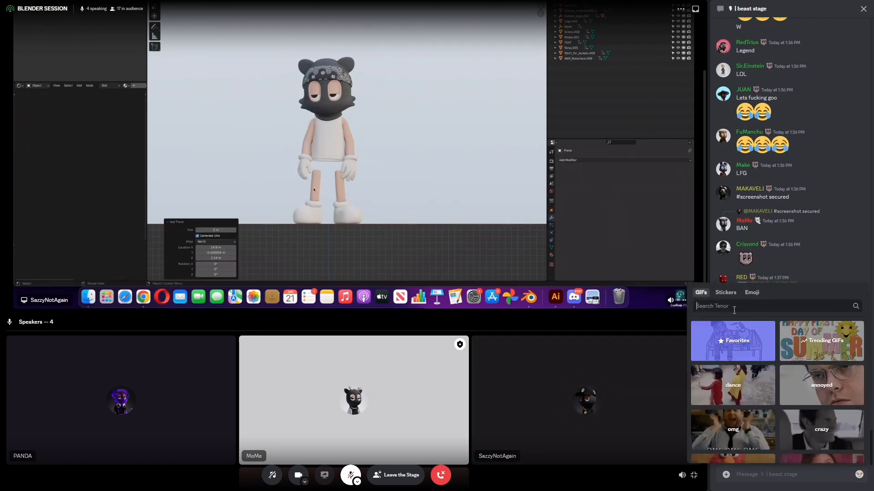
{"action": "type", "text": "trust"}
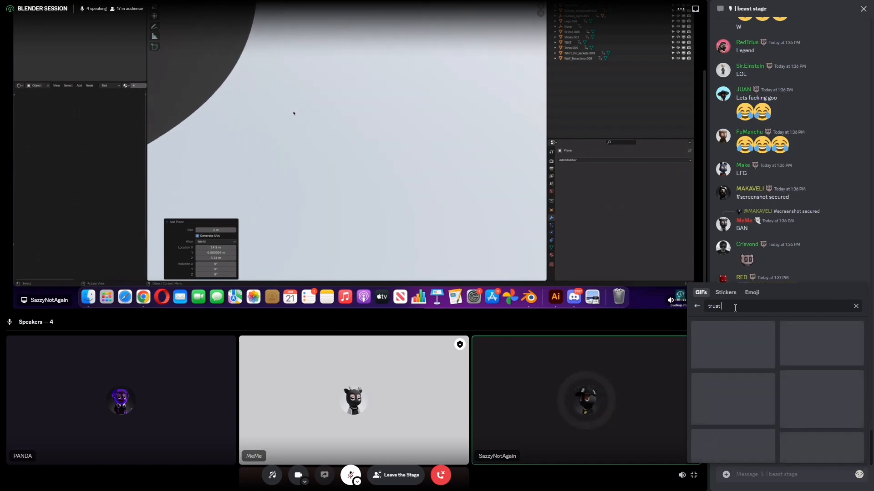
{"action": "type", "text": " circle"}
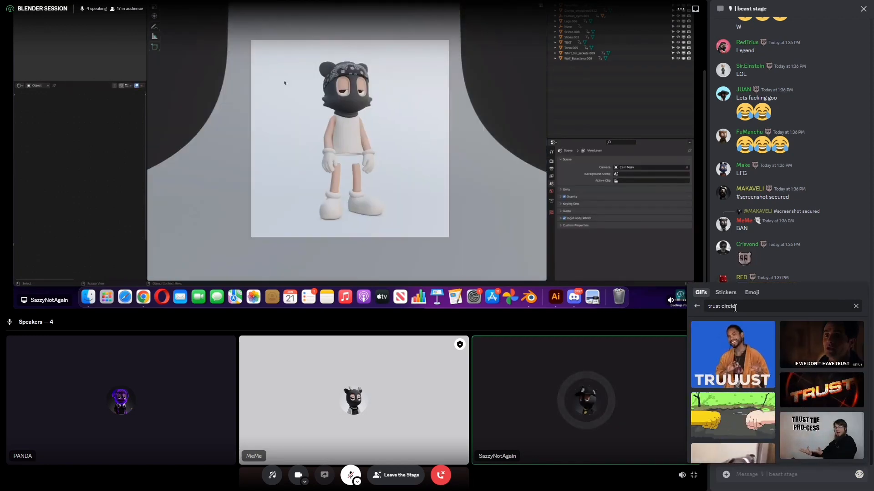
{"action": "left_click", "coordinate": [771, 367]}
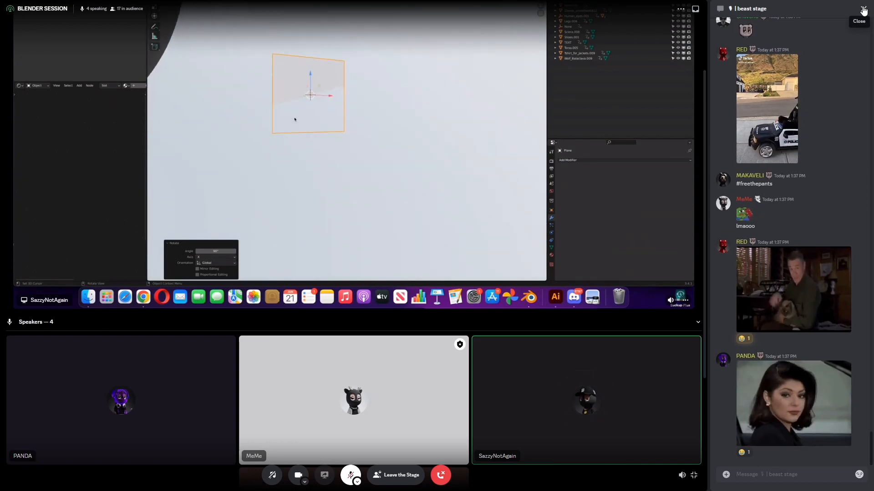
{"action": "left_click", "coordinate": [863, 10]}
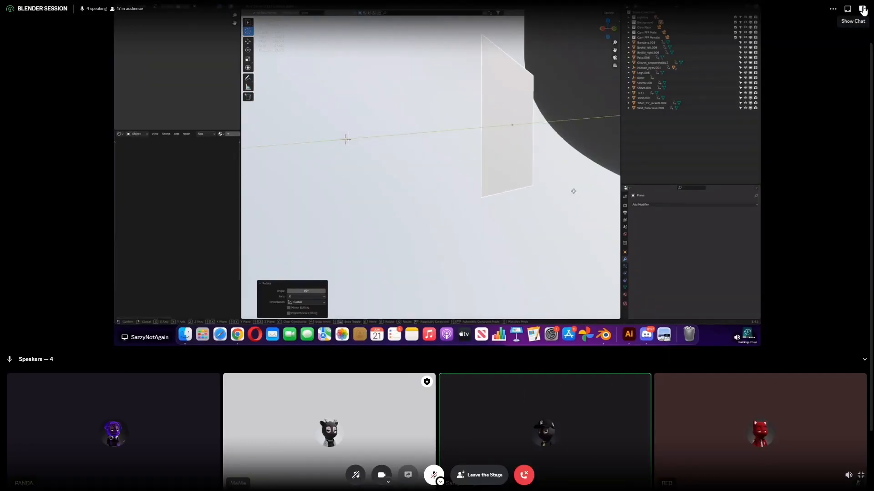
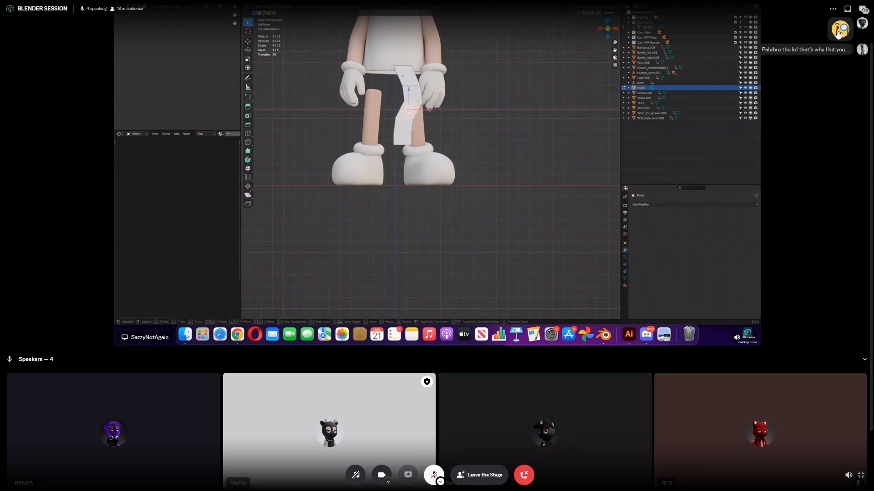
- Reopen the stage chat and read through the missed messages down to the one about downloading the blender kit
{"action": "left_click", "coordinate": [862, 9]}
{"action": "scroll", "coordinate": [759, 218], "scroll_direction": "up", "scroll_amount": 10}
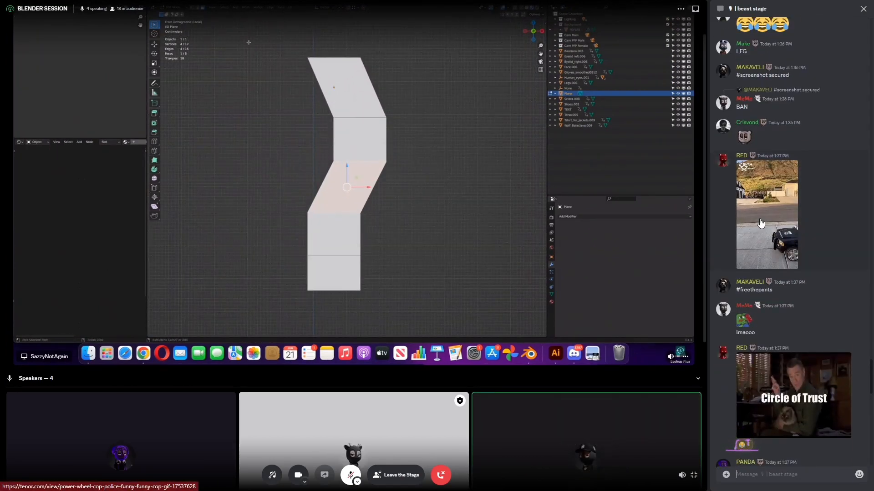
{"action": "scroll", "coordinate": [760, 222], "scroll_direction": "down", "scroll_amount": 8}
{"action": "scroll", "coordinate": [756, 221], "scroll_direction": "down", "scroll_amount": 6}
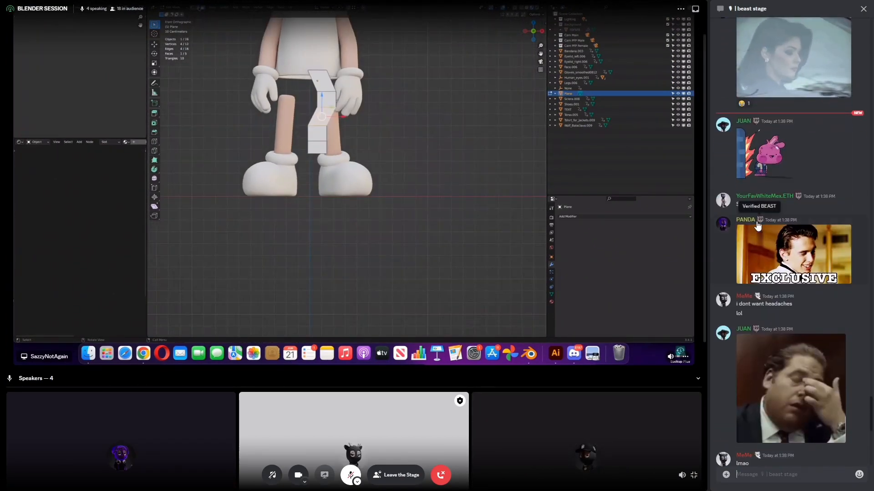
{"action": "scroll", "coordinate": [756, 223], "scroll_direction": "down", "scroll_amount": 3}
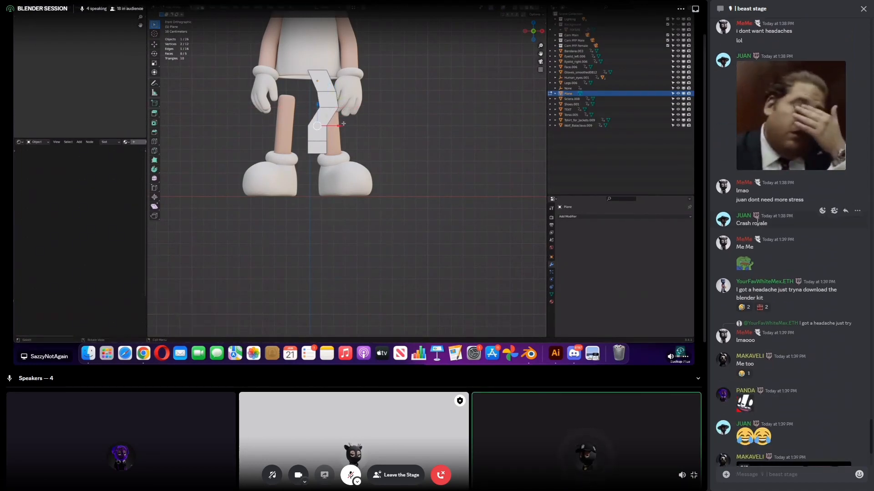
{"action": "scroll", "coordinate": [756, 221], "scroll_direction": "down", "scroll_amount": 3}
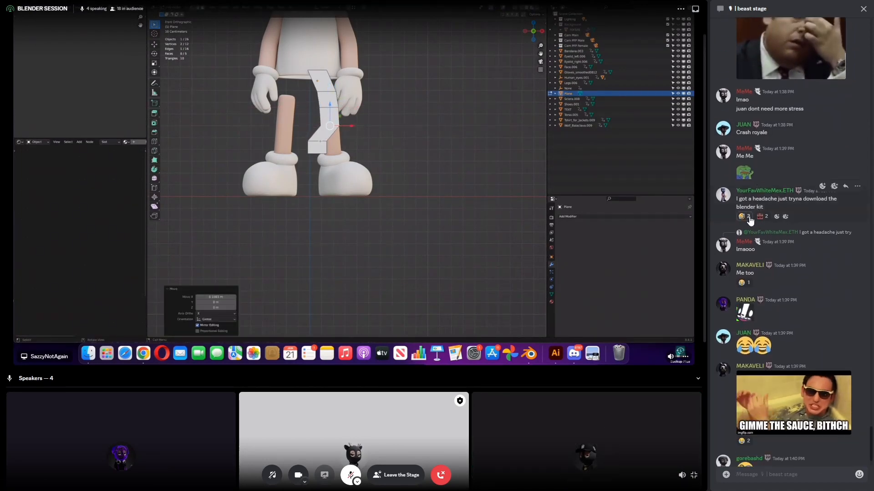
{"action": "mouse_move", "coordinate": [749, 219]}
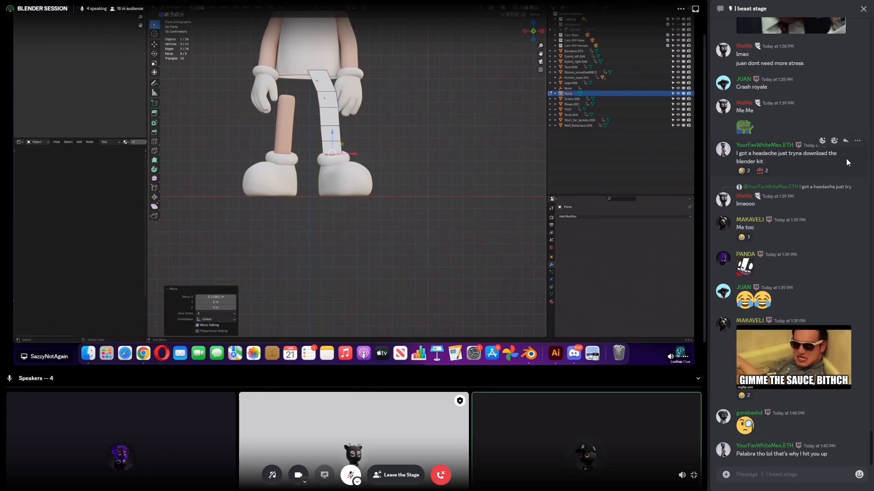
- Reply to the blender kit headache message with the yellow-captioned "SOFT" GIF, found by searching "soft", and hide the chat
{"action": "left_click", "coordinate": [845, 141]}
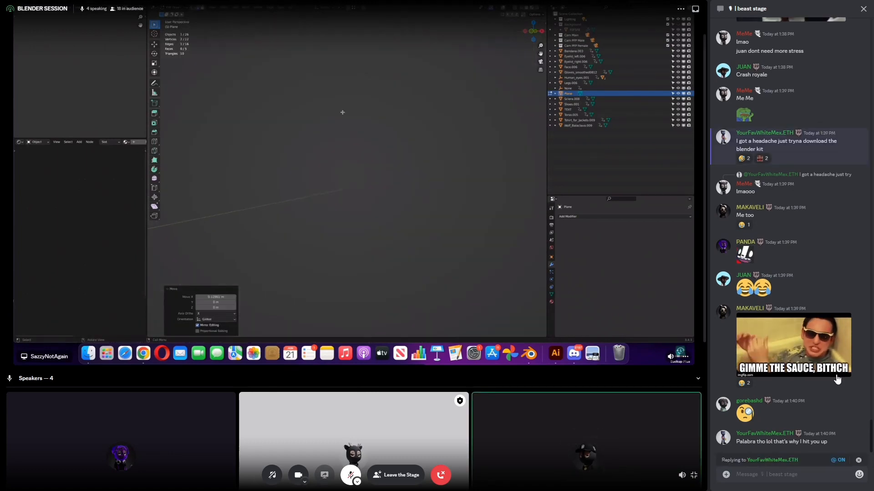
{"action": "left_click", "coordinate": [859, 475]}
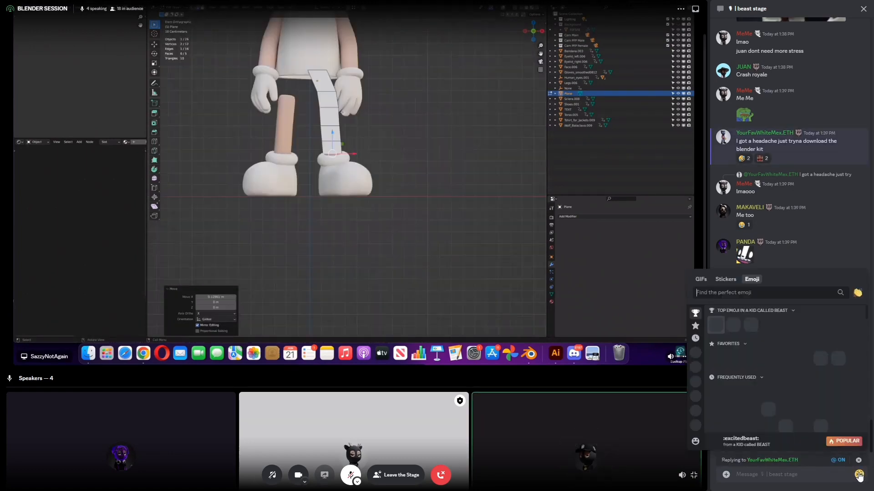
{"action": "left_click", "coordinate": [708, 283]}
{"action": "type", "text": "soft"}
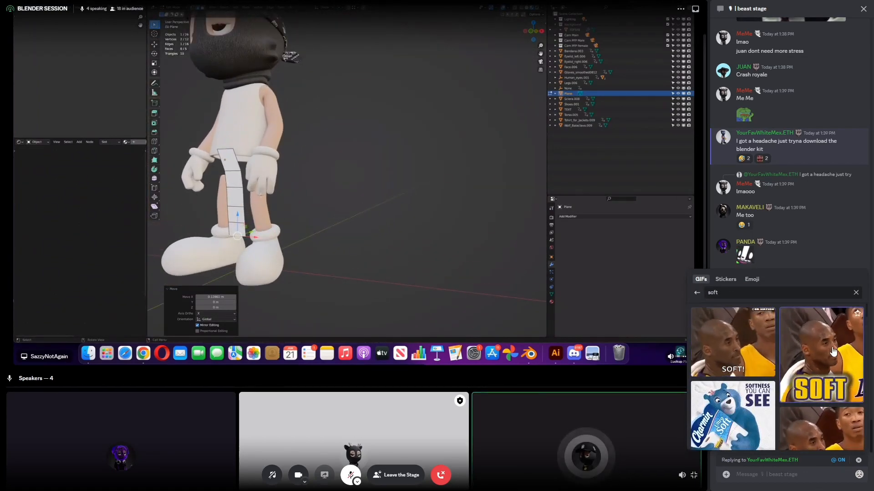
{"action": "left_click", "coordinate": [754, 351]}
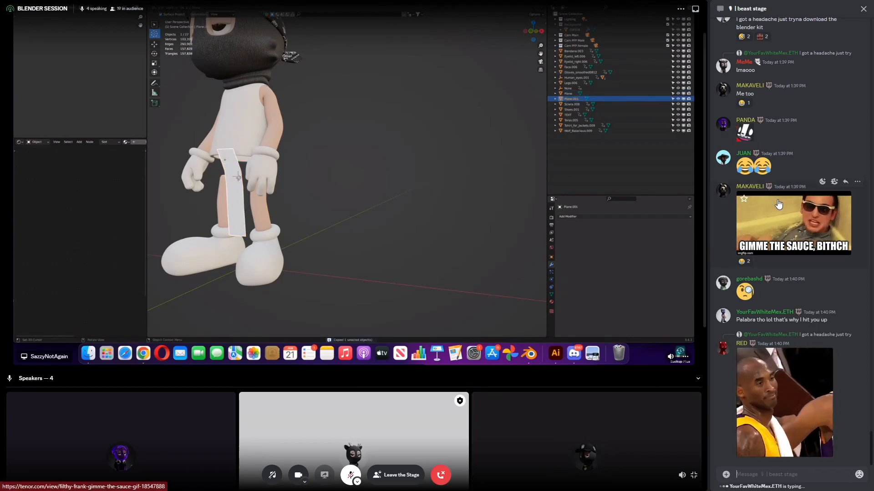
{"action": "left_click", "coordinate": [862, 10]}
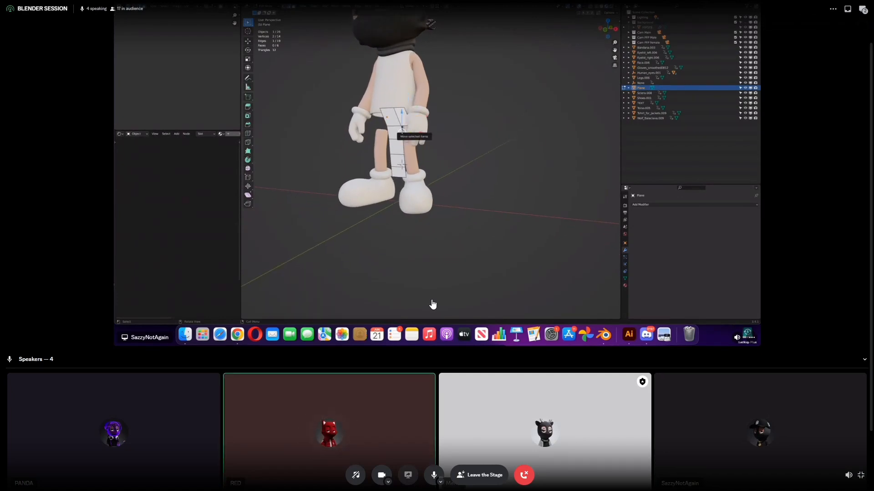
- Mute the stage microphone after each of three spoken remarks, checking the stage chat briefly between the first two
{"action": "left_click", "coordinate": [433, 476]}
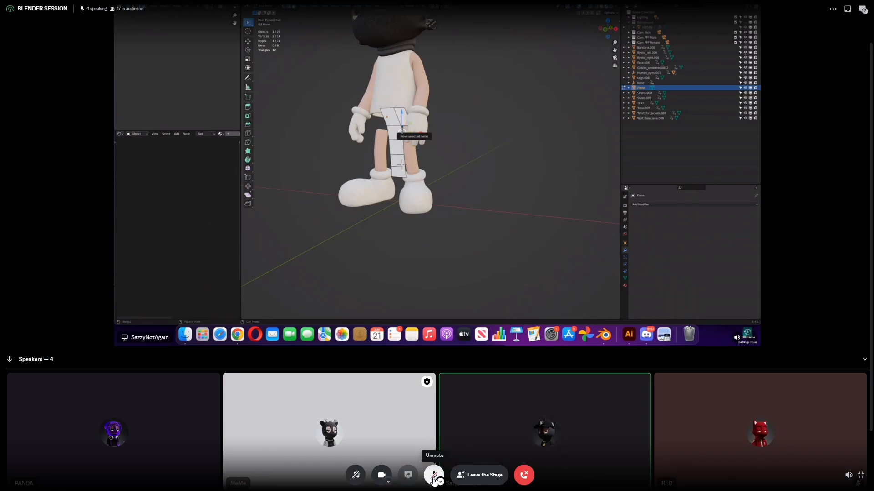
{"action": "left_click", "coordinate": [863, 10]}
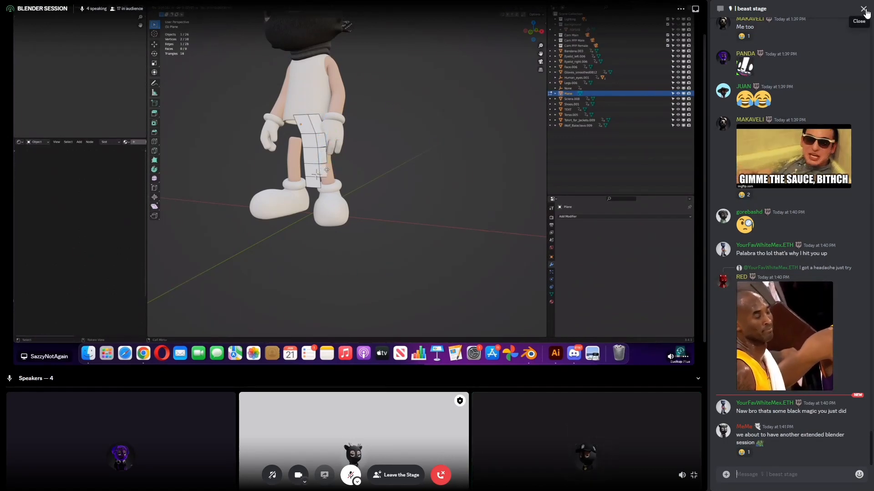
{"action": "left_click", "coordinate": [864, 9]}
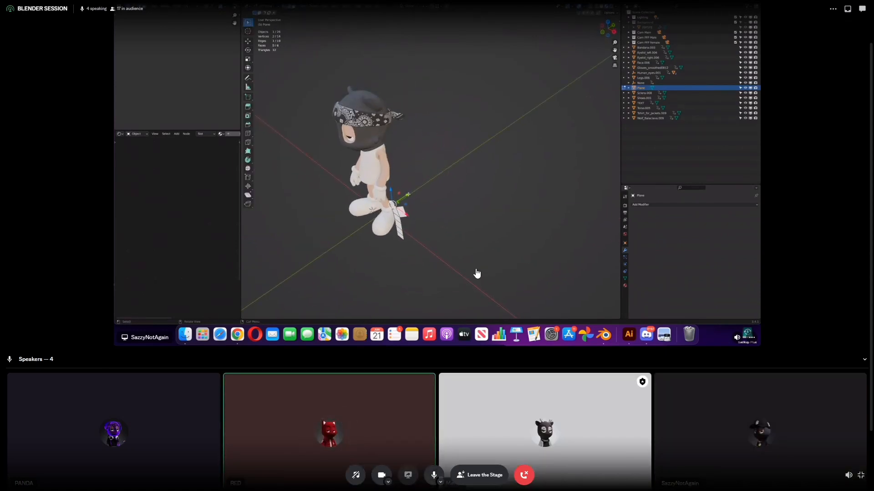
{"action": "left_click", "coordinate": [433, 480]}
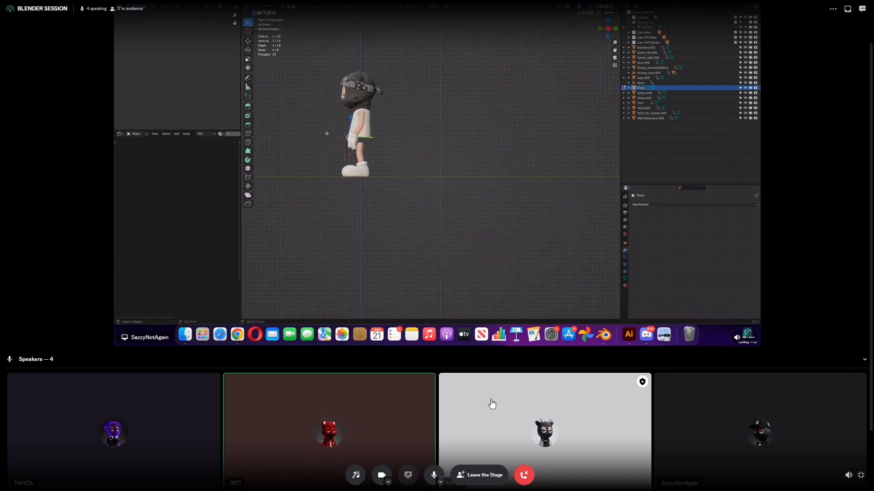
{"action": "left_click", "coordinate": [433, 474]}
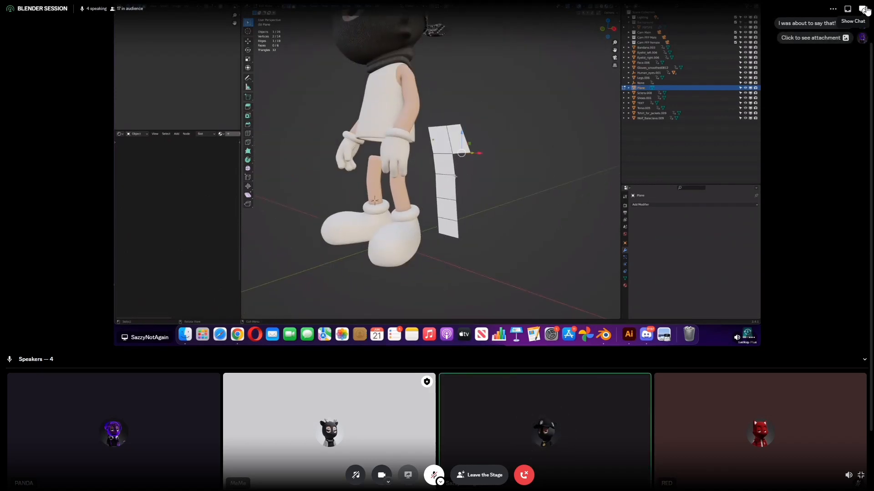
- Show the chat, add laughing reactions to the "another extended blender session" message and the "GIMME THE SAUCE" GIF, and hide it again
{"action": "left_click", "coordinate": [862, 9]}
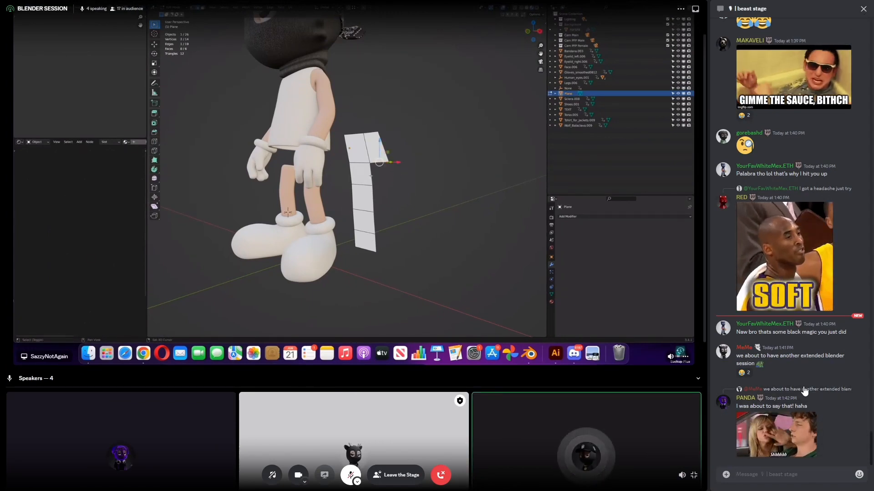
{"action": "left_click", "coordinate": [744, 372]}
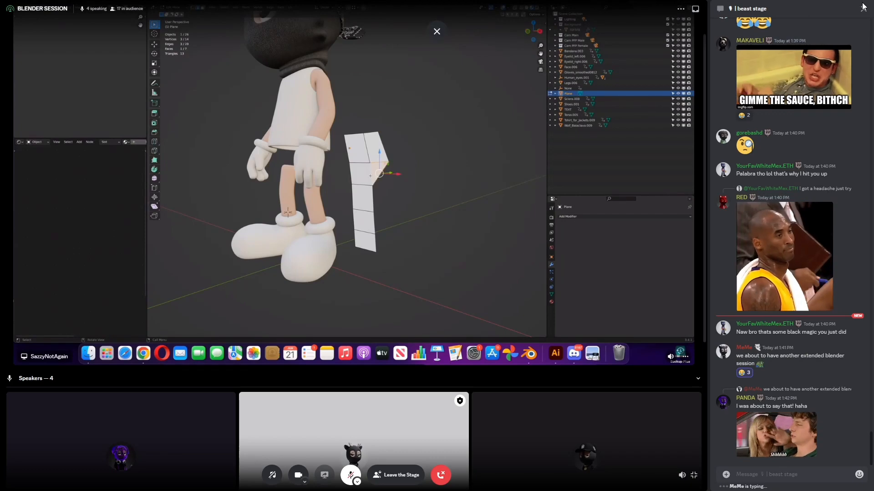
{"action": "scroll", "coordinate": [813, 101], "scroll_direction": "up", "scroll_amount": 1}
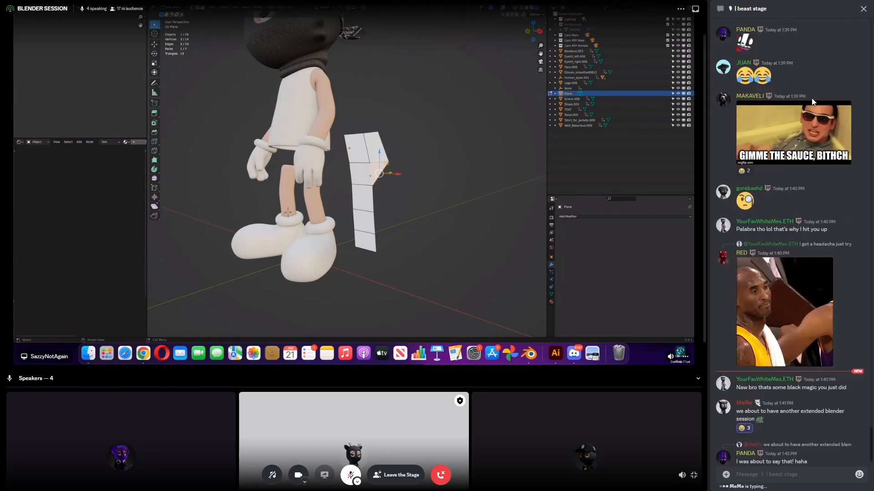
{"action": "scroll", "coordinate": [812, 101], "scroll_direction": "up", "scroll_amount": 3}
{"action": "scroll", "coordinate": [813, 101], "scroll_direction": "down", "scroll_amount": 5}
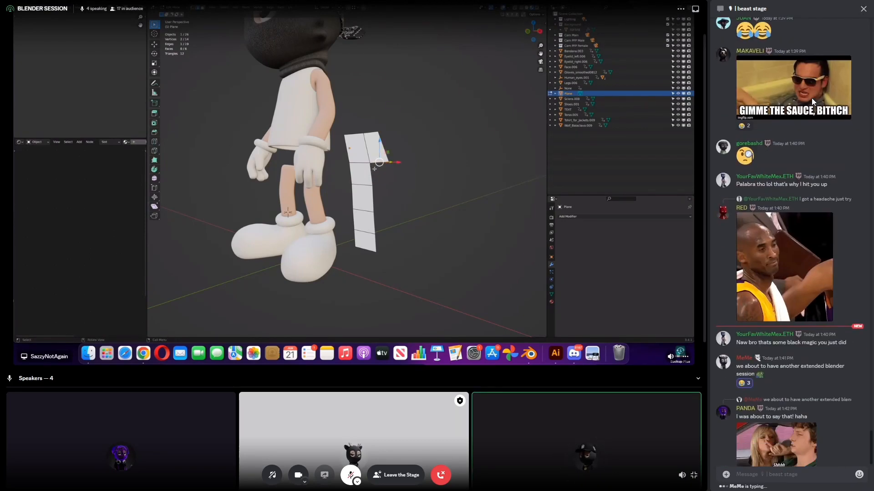
{"action": "scroll", "coordinate": [813, 101], "scroll_direction": "down", "scroll_amount": 1}
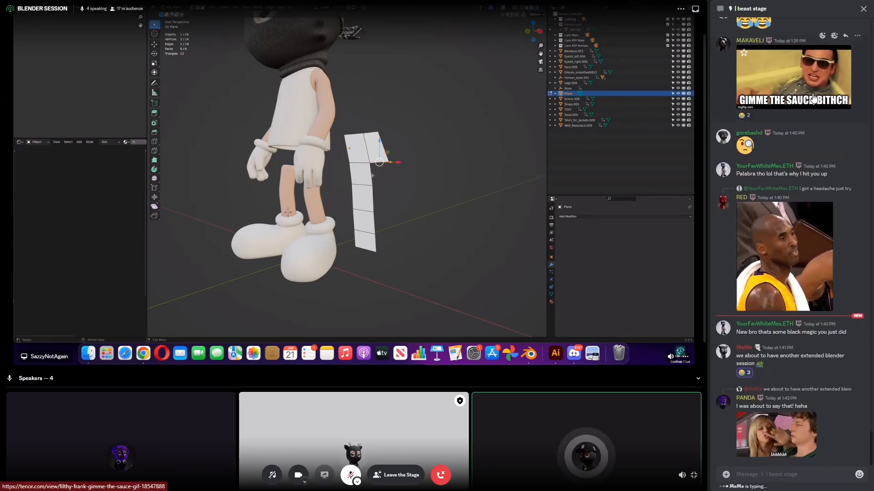
{"action": "left_click", "coordinate": [745, 115]}
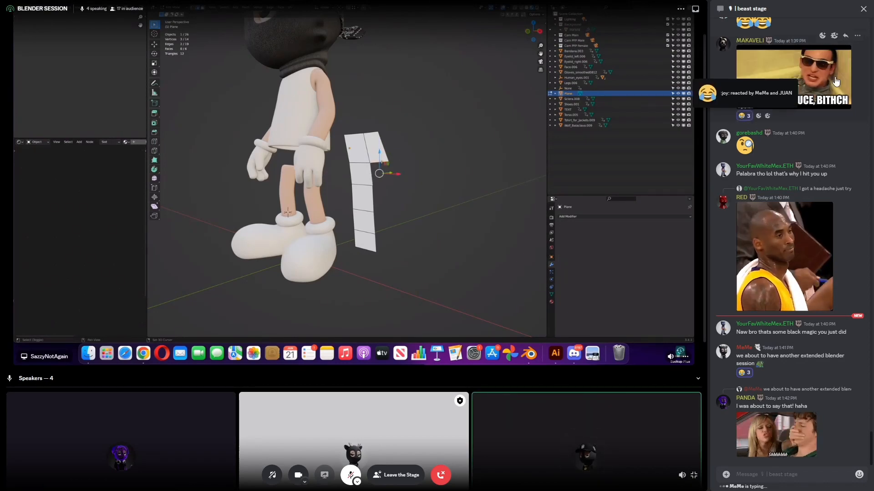
{"action": "left_click", "coordinate": [863, 9]}
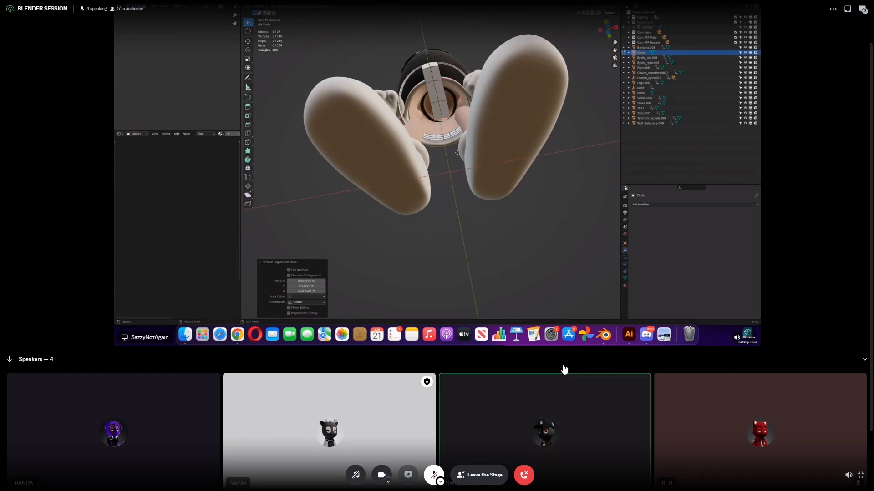
- Show the stage chat, join the existing reaction on the "im like the aunt that breaks the rule" message, and hide the chat
{"action": "left_click", "coordinate": [864, 9]}
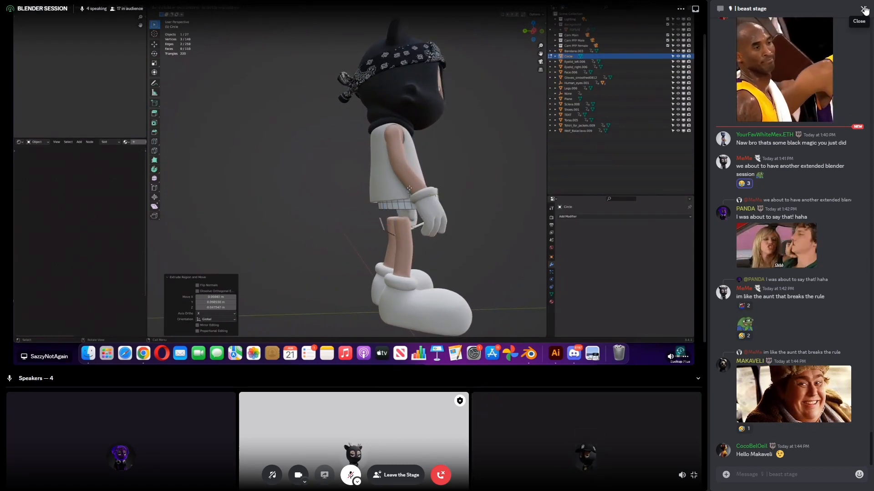
{"action": "left_click", "coordinate": [742, 306]}
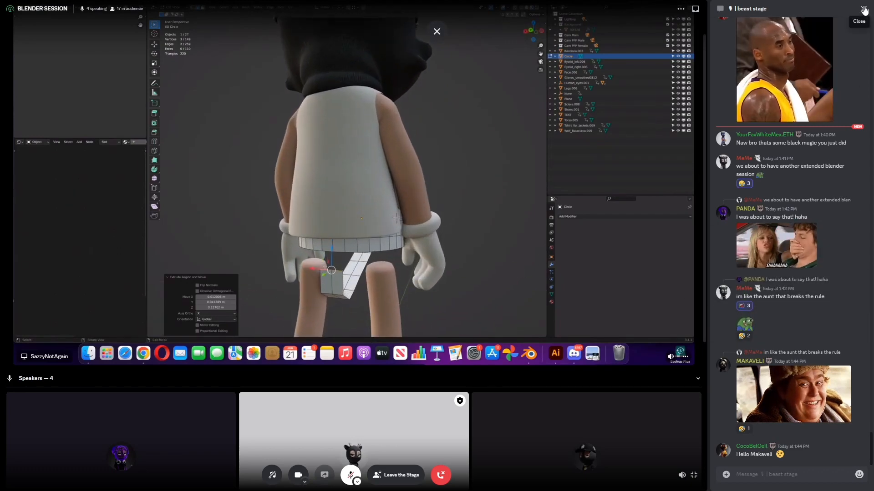
{"action": "left_click", "coordinate": [863, 10]}
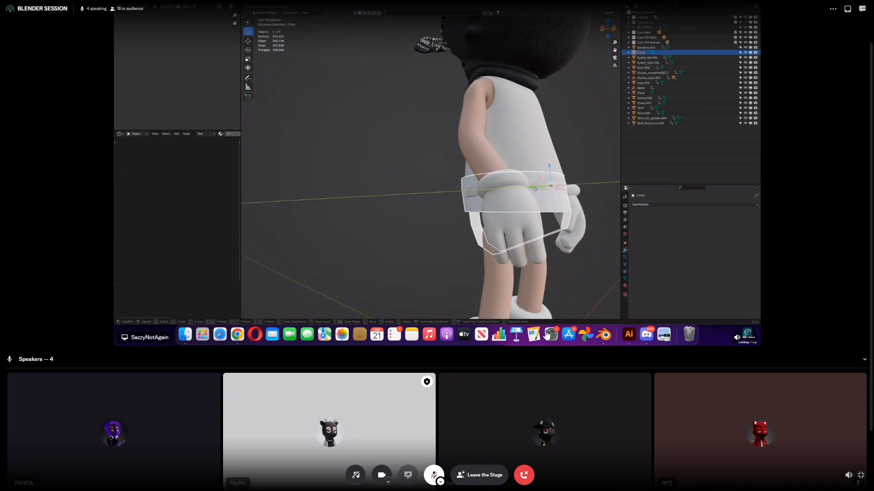
- Unmute the stage microphone for two more spoken remarks, muting it again after each one
{"action": "left_click", "coordinate": [433, 483]}
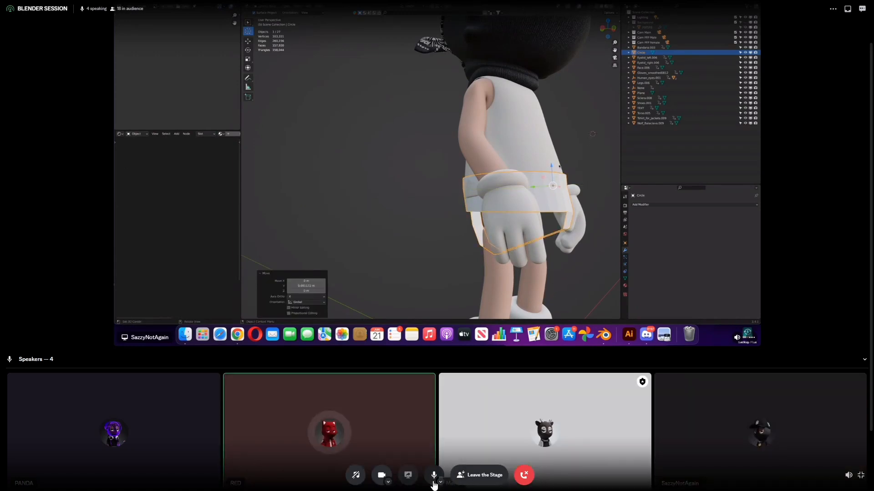
{"action": "left_click", "coordinate": [433, 482]}
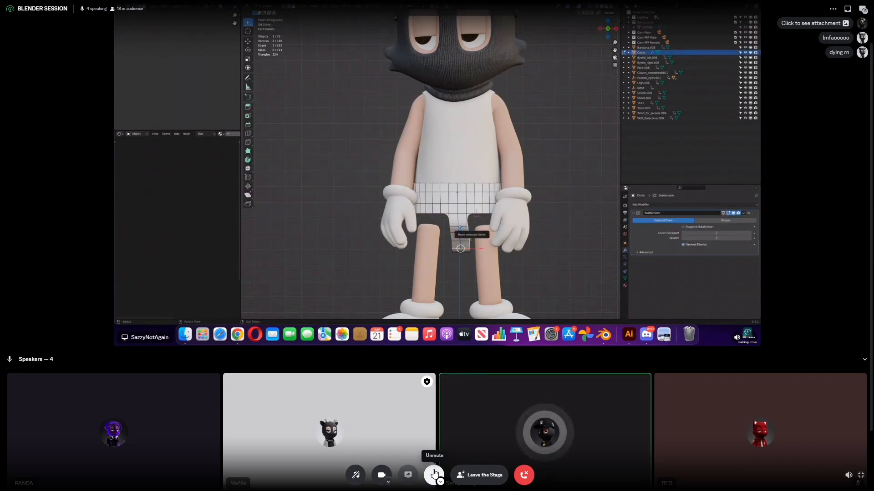
{"action": "left_click", "coordinate": [434, 473]}
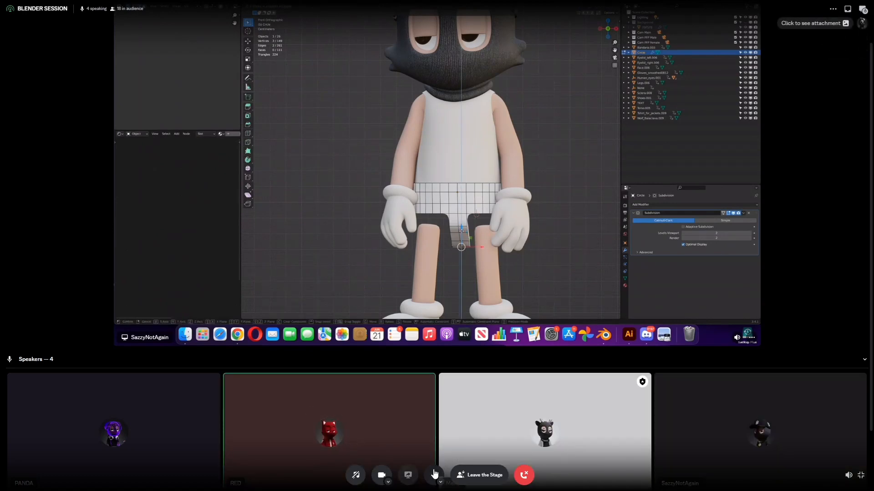
{"action": "left_click", "coordinate": [434, 474]}
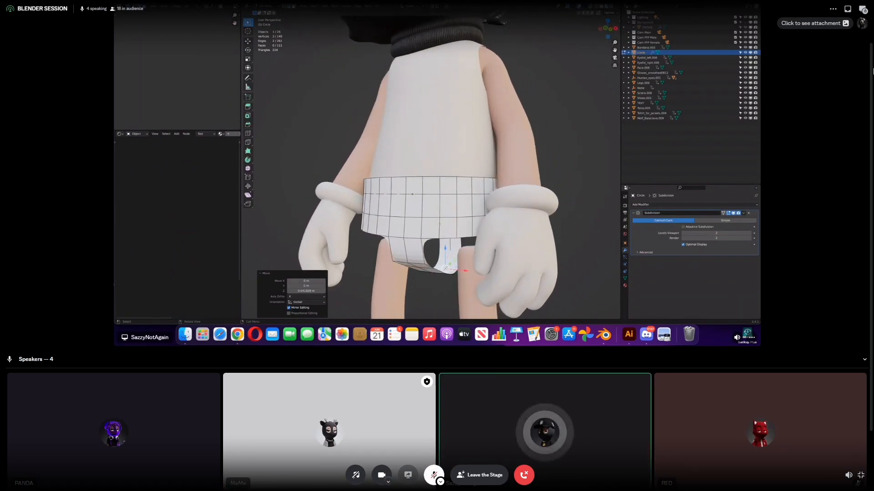
- Show the stage chat and send the message "thumbs up or down to use that as the video thumbnail"
{"action": "left_click", "coordinate": [863, 10]}
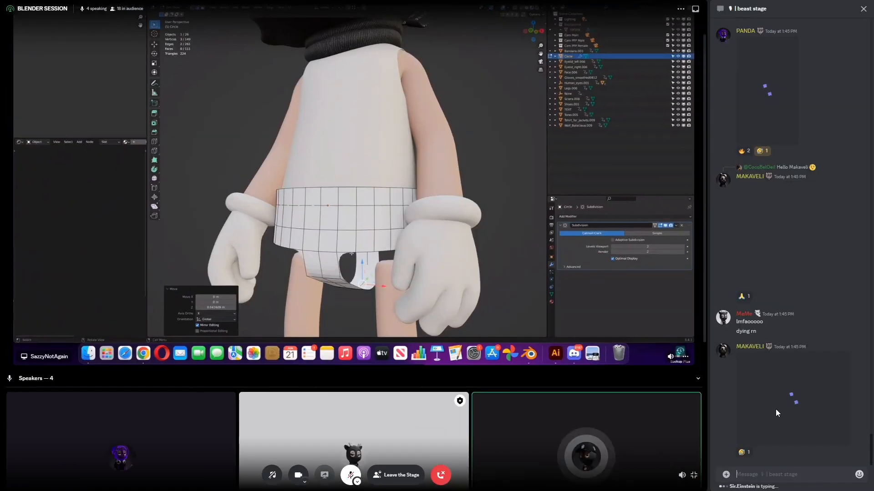
{"action": "left_click", "coordinate": [770, 476]}
{"action": "type", "text": "thumbs u"}
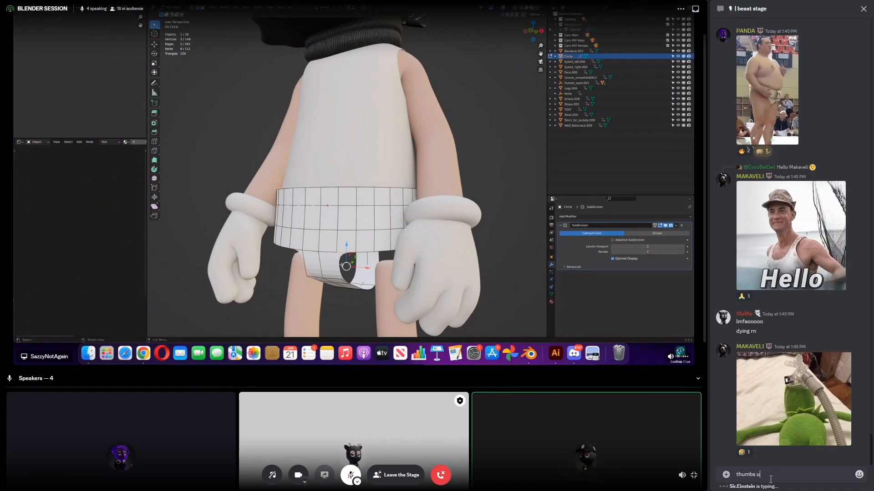
{"action": "type", "text": "p or down to use that a"}
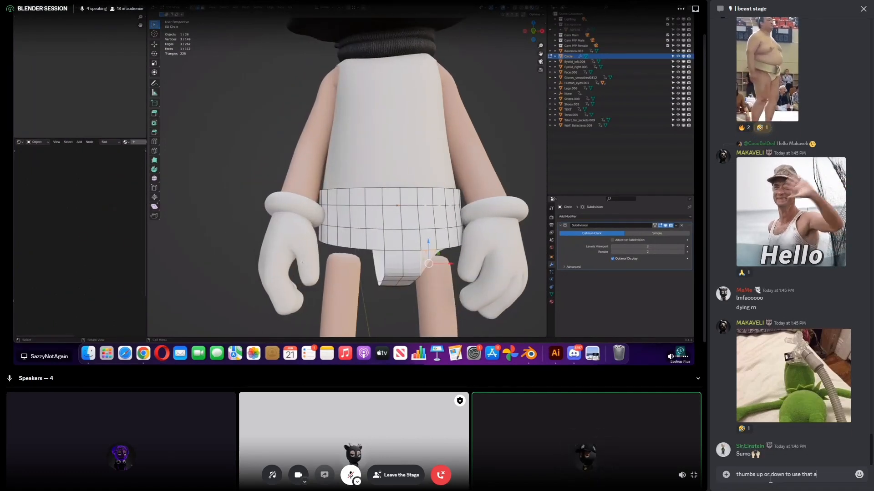
{"action": "type", "text": "s the video thumbnail"}
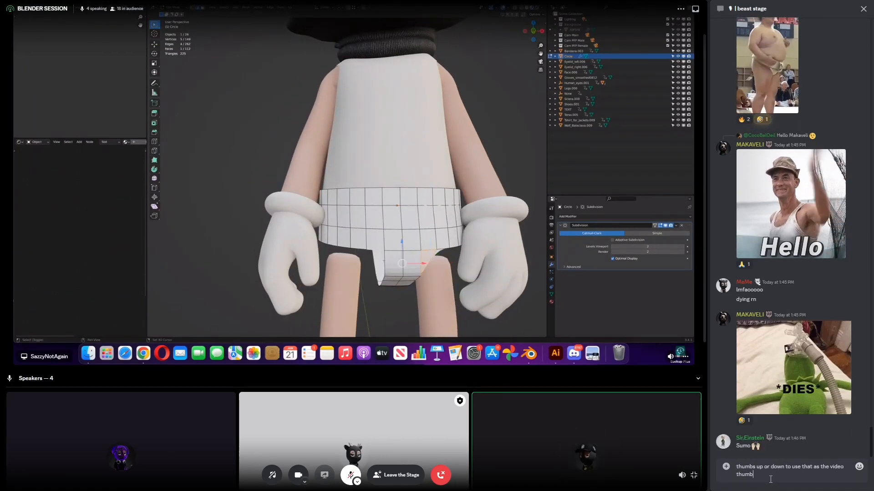
{"action": "key", "text": "Return"}
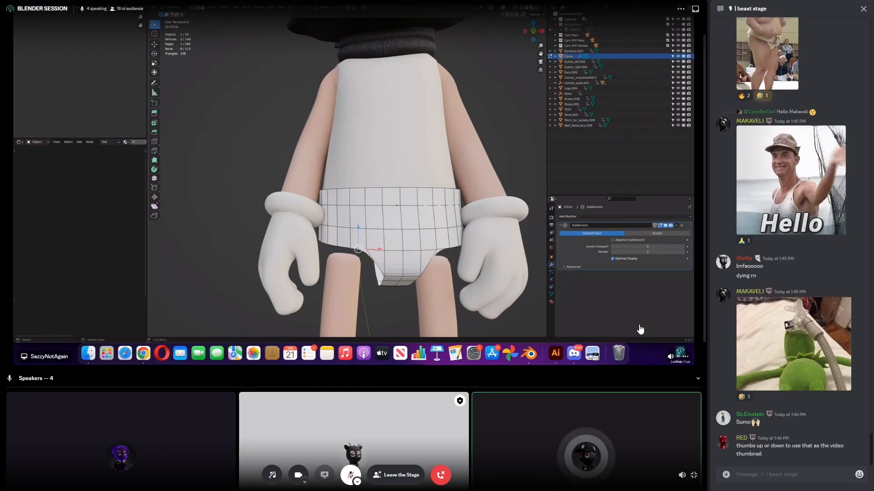
- Add thumbs-up and thumbs-down reactions to the video thumbnail vote message
{"action": "left_click", "coordinate": [823, 434]}
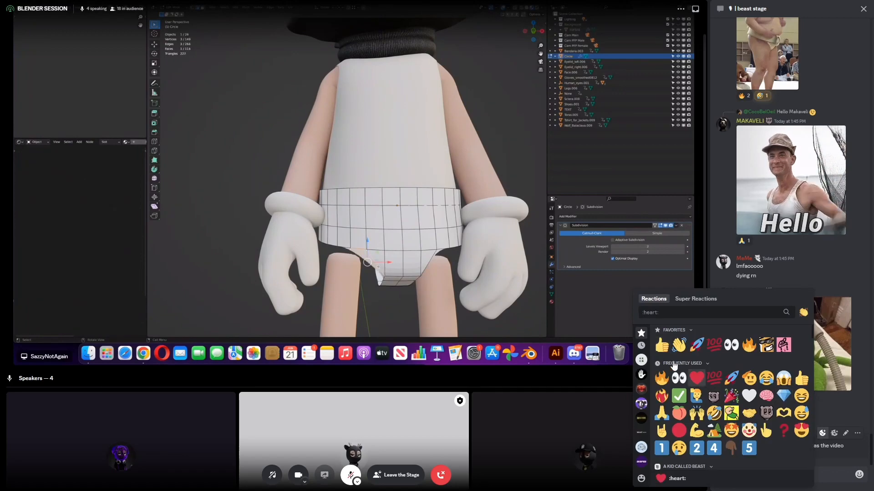
{"action": "left_click", "coordinate": [663, 349]}
{"action": "left_click", "coordinate": [762, 453]}
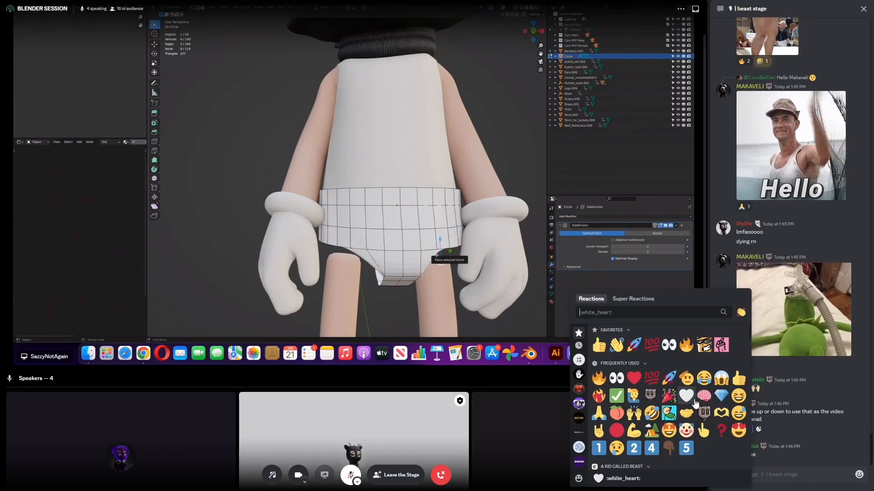
{"action": "type", "text": "down"}
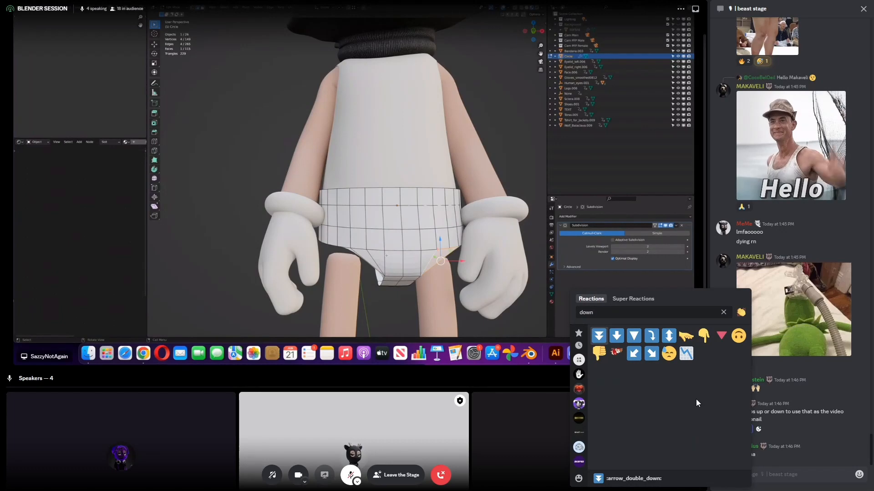
{"action": "left_click", "coordinate": [599, 353]}
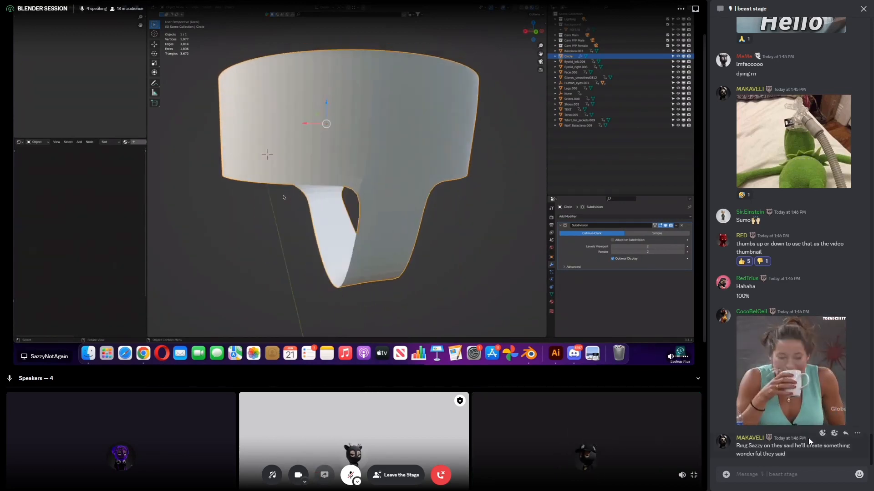
- Add two different laughing reactions to the chat message ending in "create something wonderful they said"
{"action": "left_click", "coordinate": [822, 433]}
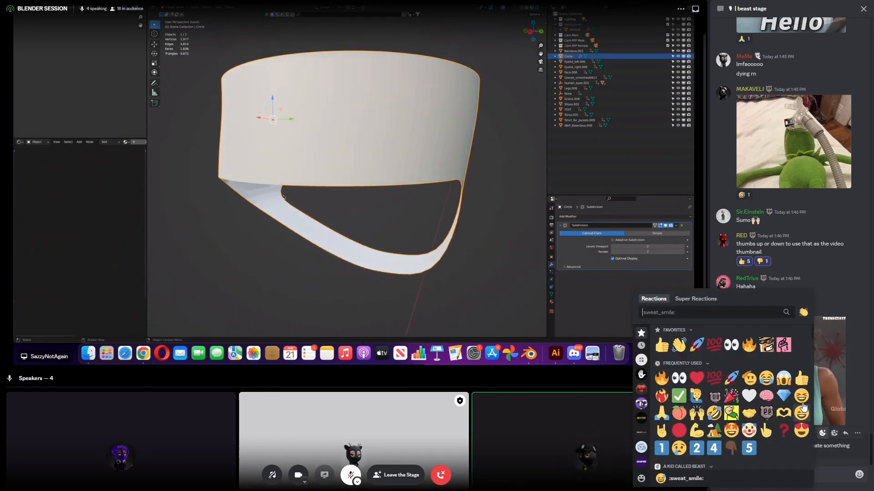
{"action": "left_click", "coordinate": [800, 414]}
{"action": "left_click", "coordinate": [758, 453]}
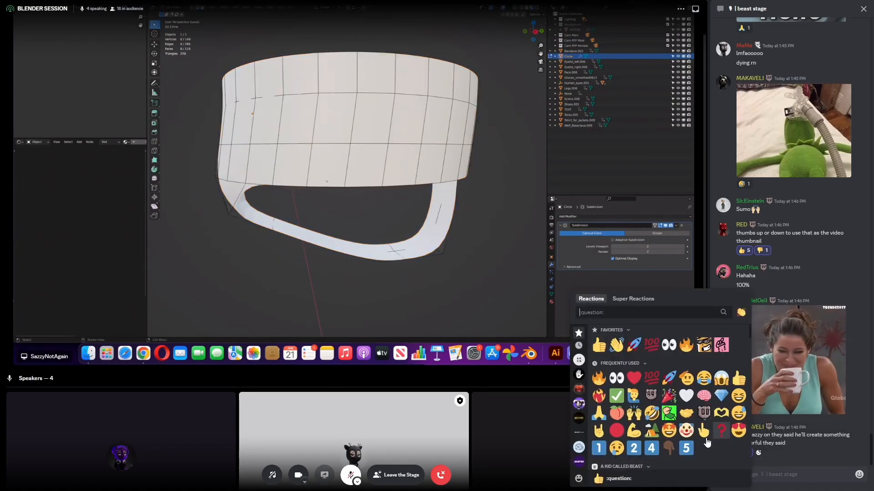
{"action": "left_click", "coordinate": [688, 382]}
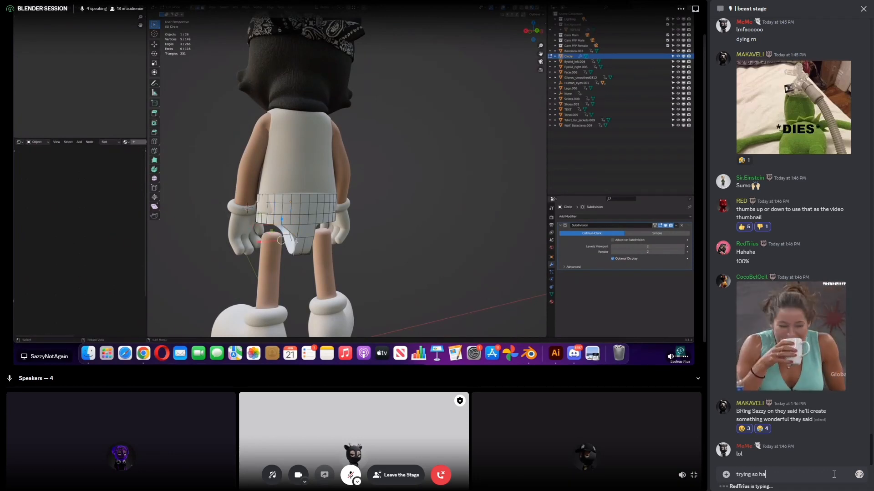
- Send "trying so hard not to laugh out loud and ruin the recording" and "yall are killing me", and hide the chat
{"action": "type", "text": "to laugh out loud and"}
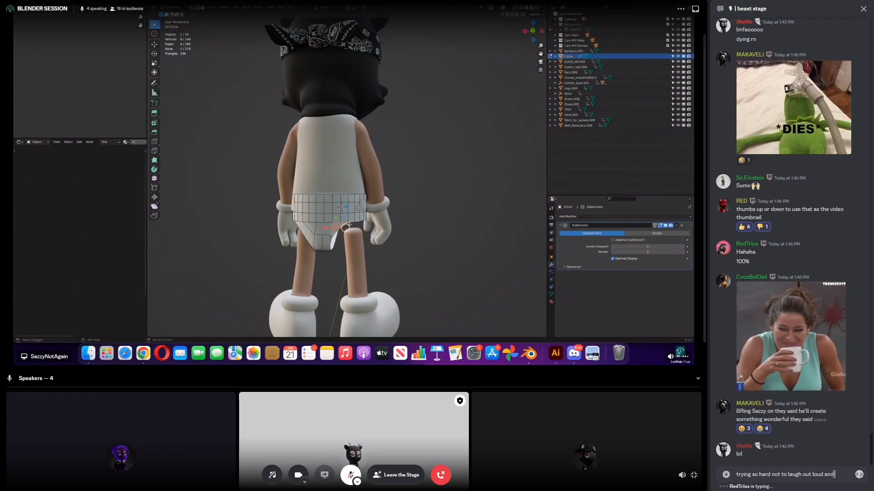
{"action": "type", "text": " ruin the recor"}
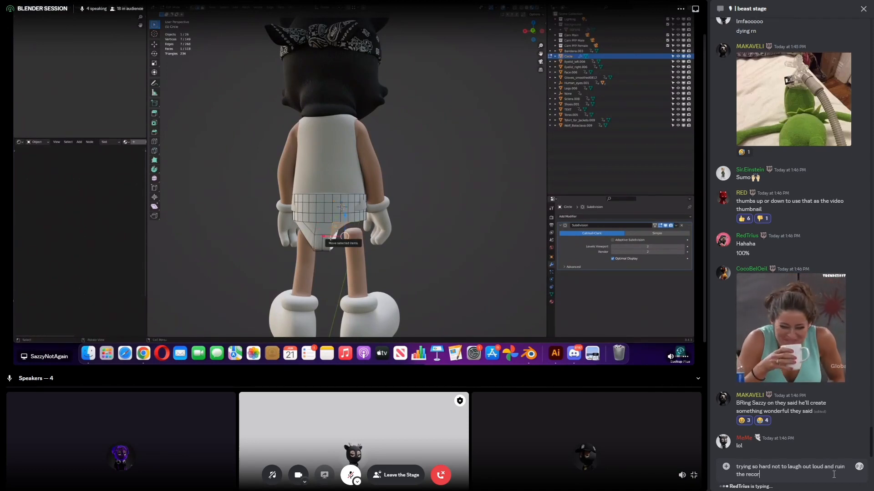
{"action": "type", "text": "ding"}
{"action": "key", "text": "Return"}
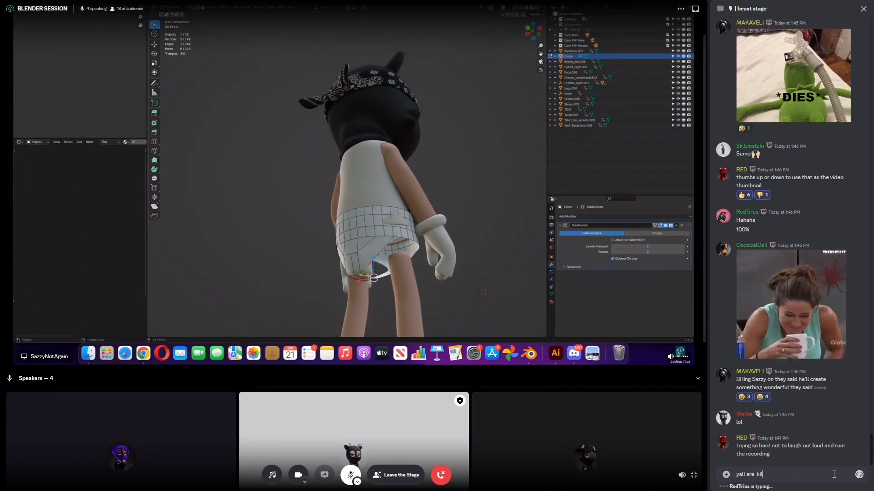
{"action": "type", "text": "me"}
{"action": "key", "text": "Return"}
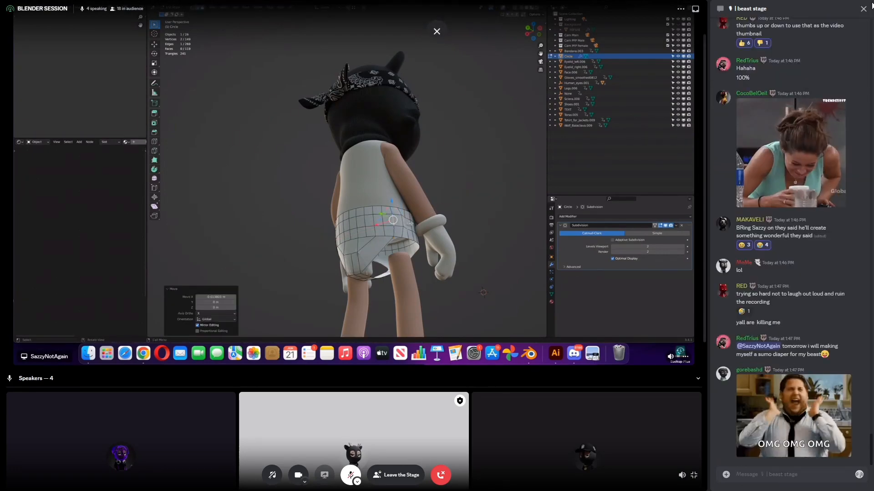
{"action": "left_click", "coordinate": [863, 9]}
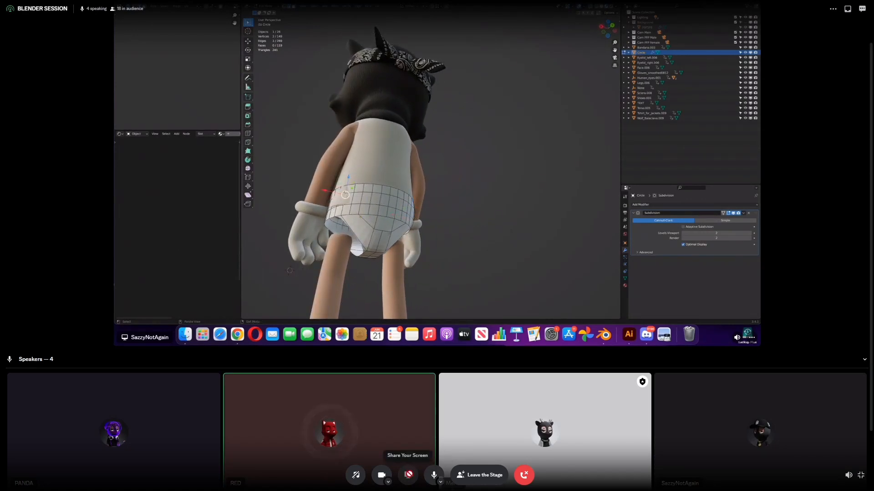
- Mute the stage microphone, unmute it for one more remark, mute it again, and briefly check the chat
{"action": "left_click", "coordinate": [434, 476]}
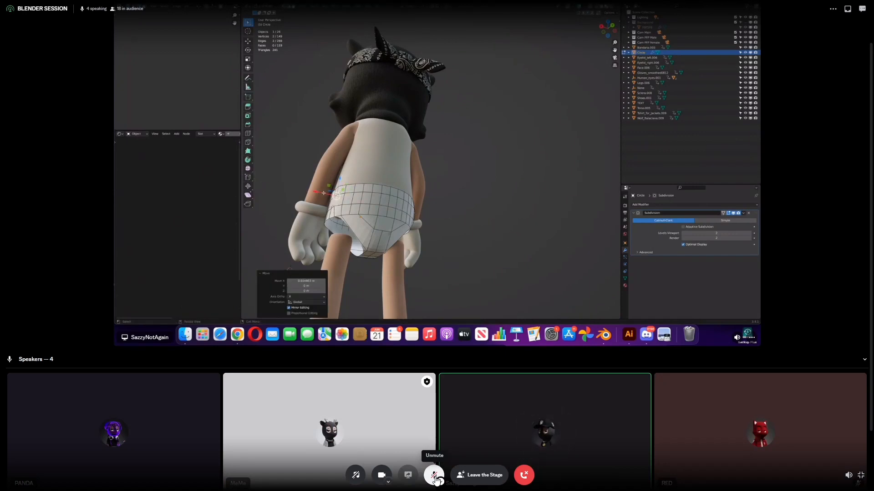
{"action": "left_click", "coordinate": [434, 476]}
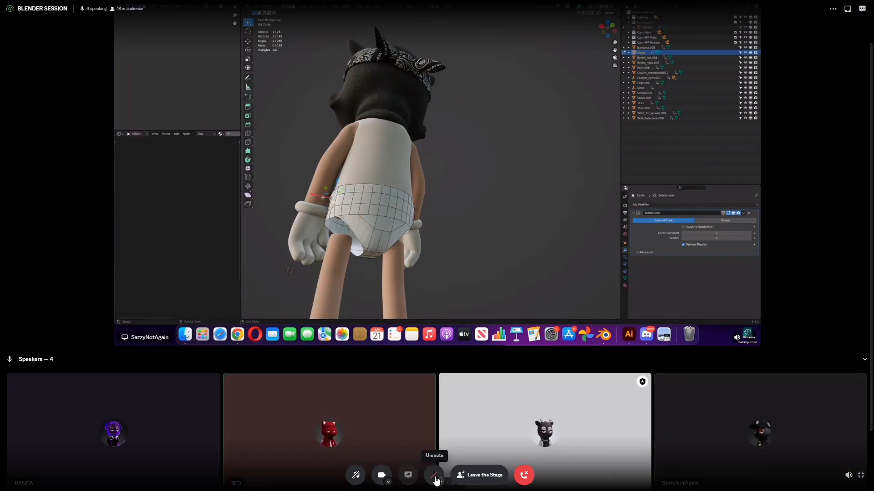
{"action": "left_click", "coordinate": [435, 476]}
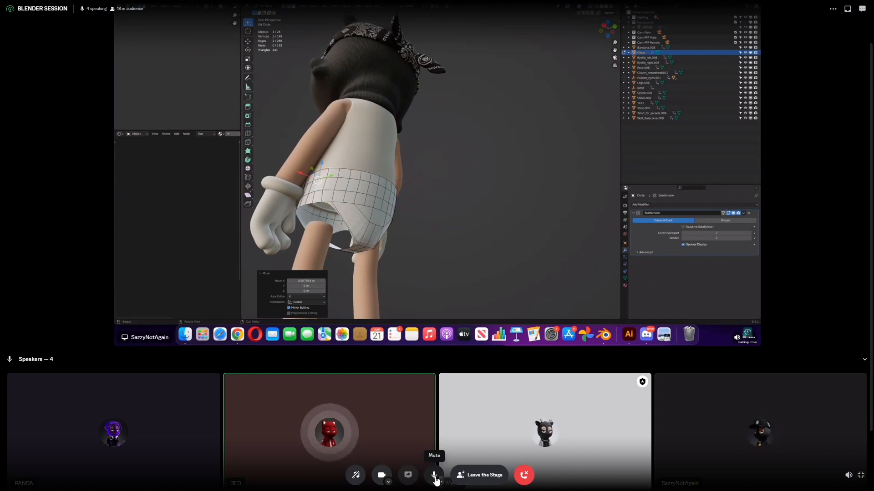
{"action": "left_click", "coordinate": [435, 476]}
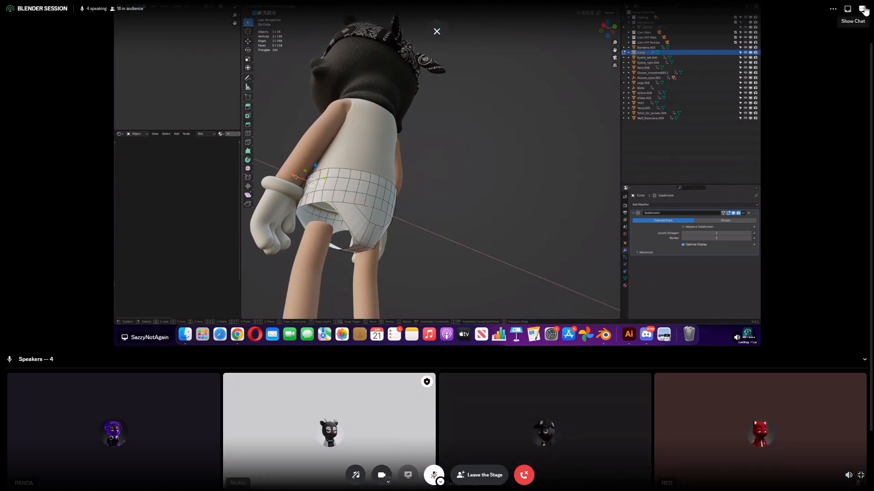
{"action": "left_click", "coordinate": [862, 9]}
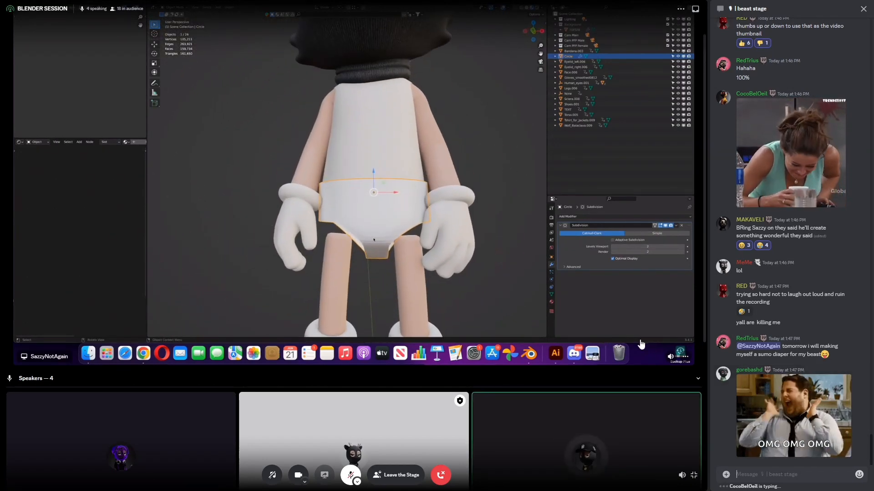
{"action": "left_click", "coordinate": [864, 8]}
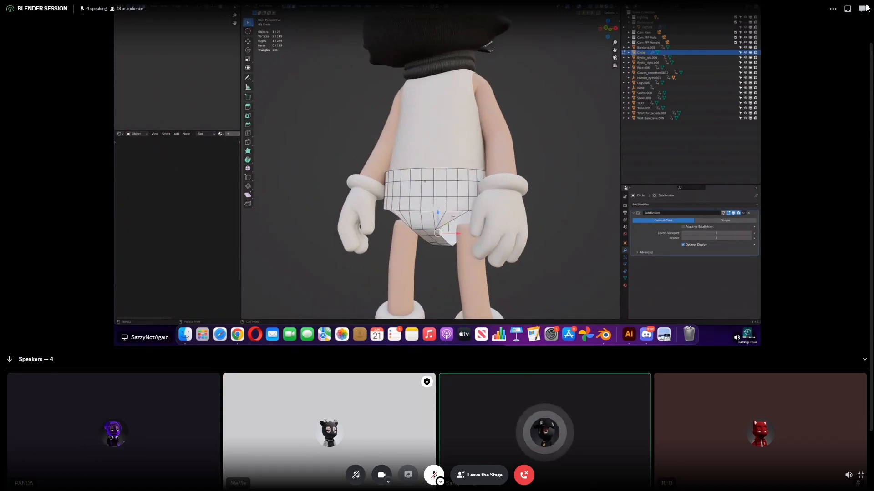
- Show the chat, search the GIFs for "baby dance", send the one of the dancing toddler in a diaper, and hide the chat
{"action": "left_click", "coordinate": [863, 10]}
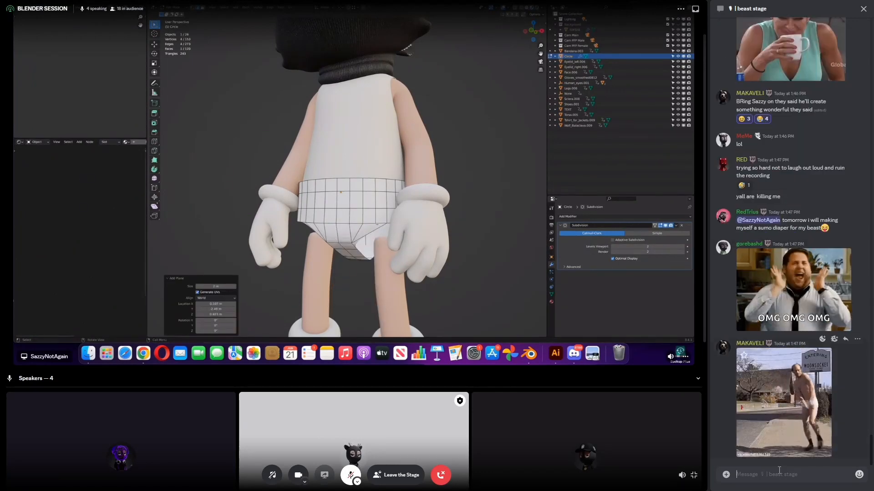
{"action": "left_click", "coordinate": [859, 475]}
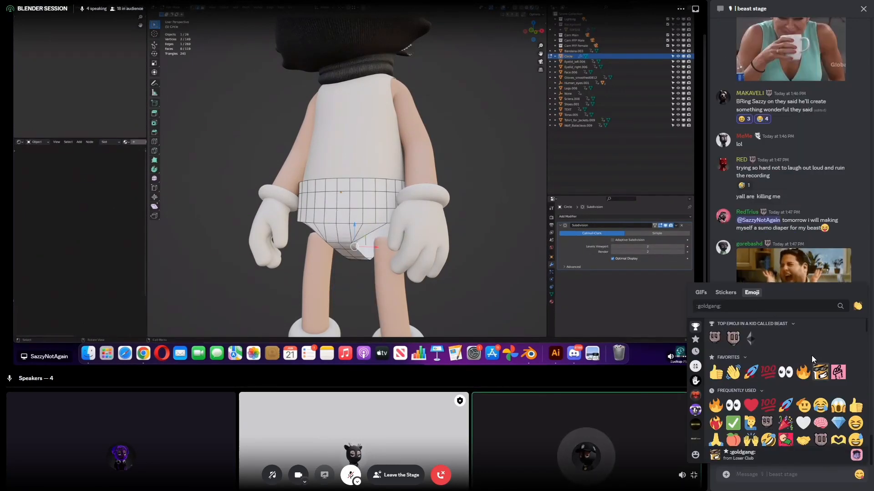
{"action": "left_click", "coordinate": [700, 293]}
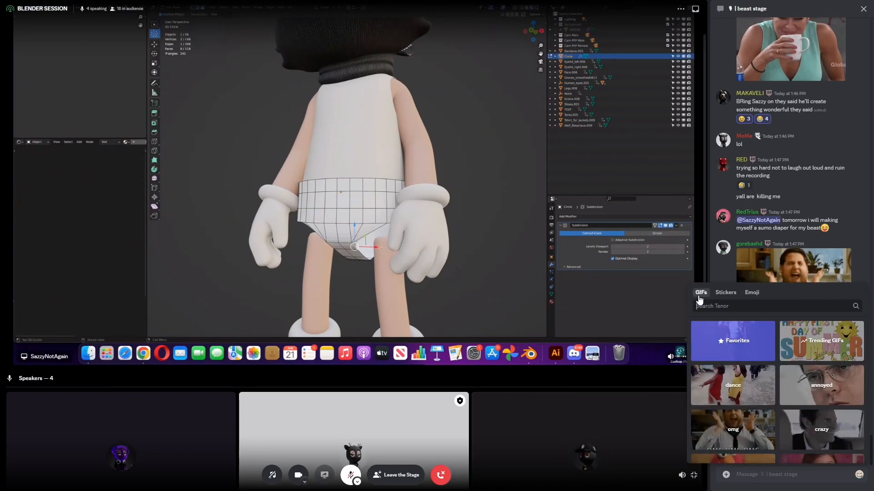
{"action": "type", "text": "babyp"}
{"action": "key", "text": "BackSpace"}
{"action": "type", "text": "da"}
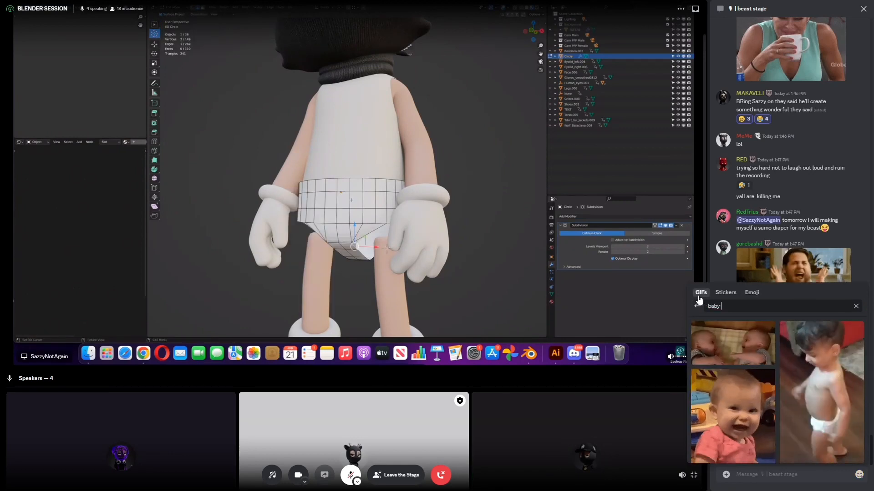
{"action": "type", "text": "nce"}
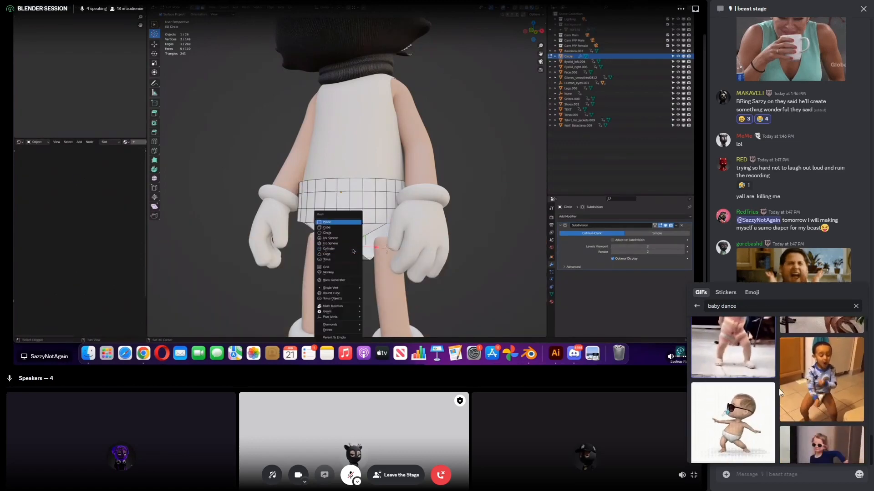
{"action": "left_click", "coordinate": [805, 392]}
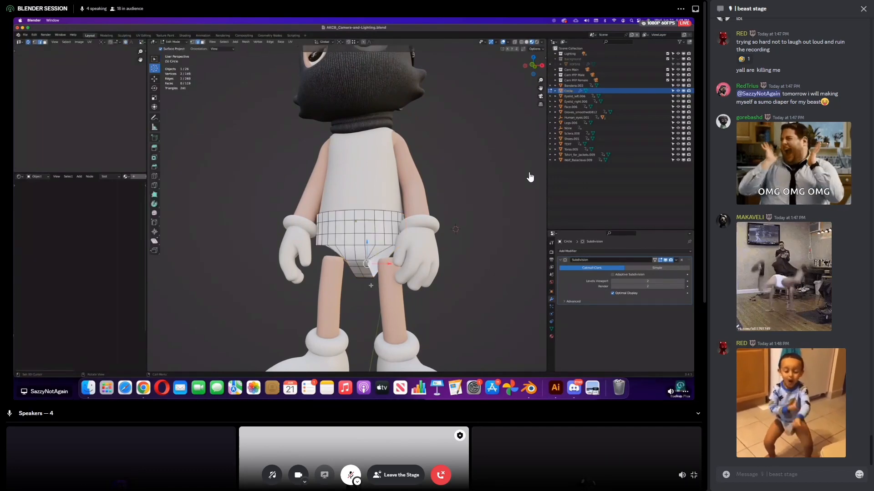
{"action": "left_click", "coordinate": [863, 9]}
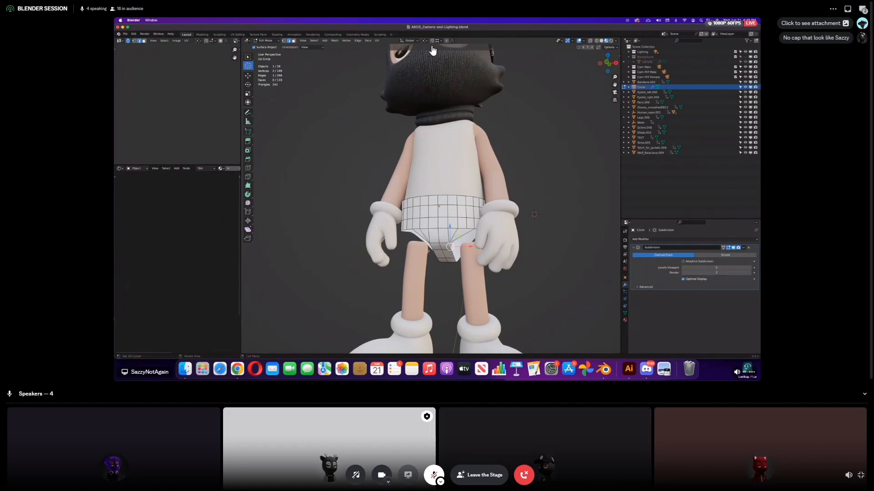
- Show the stage chat, add a laughing reaction to the "No cap" message, and hide the chat
{"action": "left_click", "coordinate": [867, 10]}
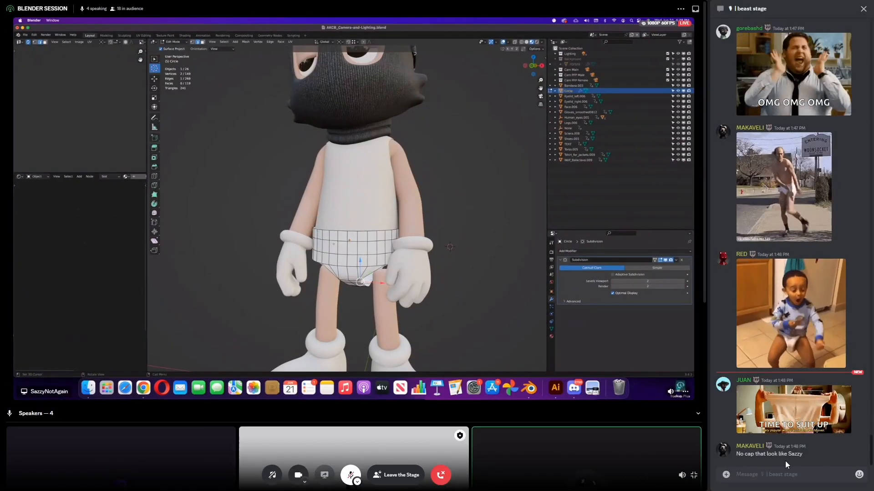
{"action": "left_click", "coordinate": [824, 443]}
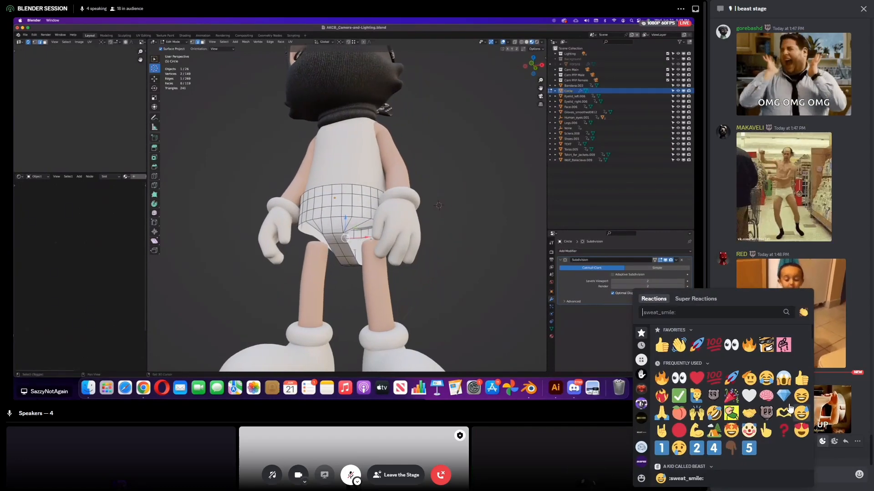
{"action": "left_click", "coordinate": [768, 394]}
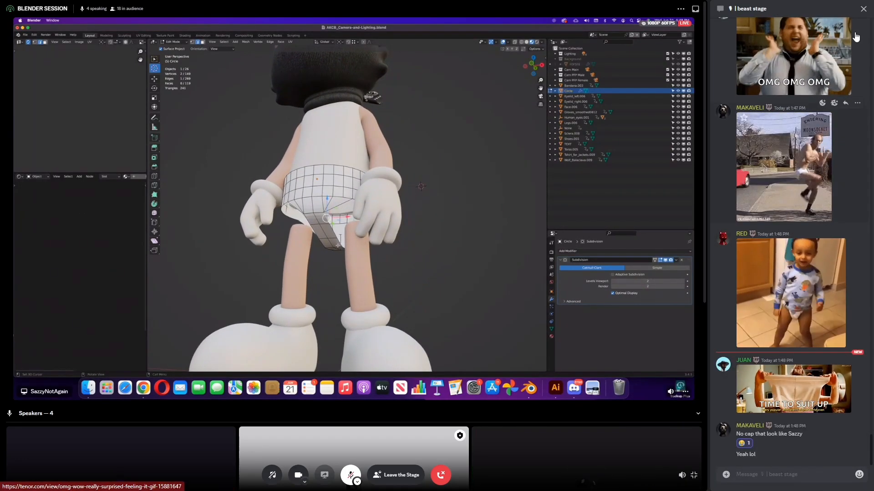
{"action": "left_click", "coordinate": [864, 8]}
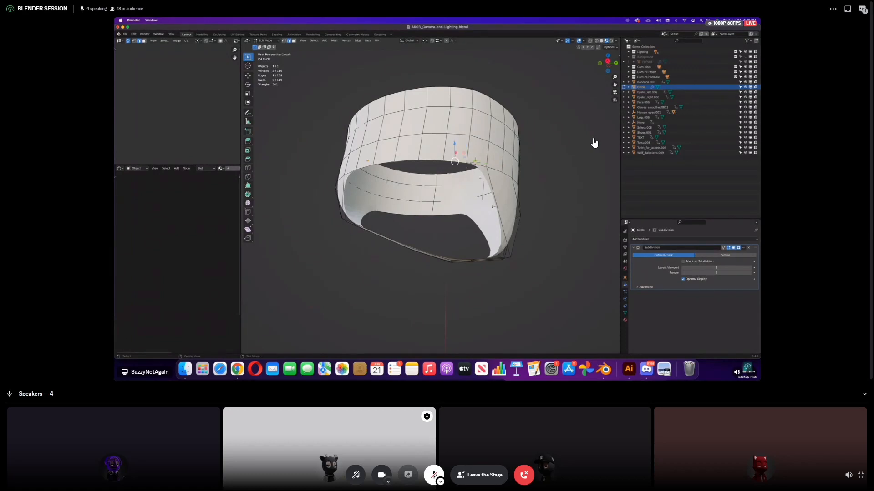
- Show the stage chat, read back through the earlier messages and GIFs, and hide the chat
{"action": "left_click", "coordinate": [863, 13]}
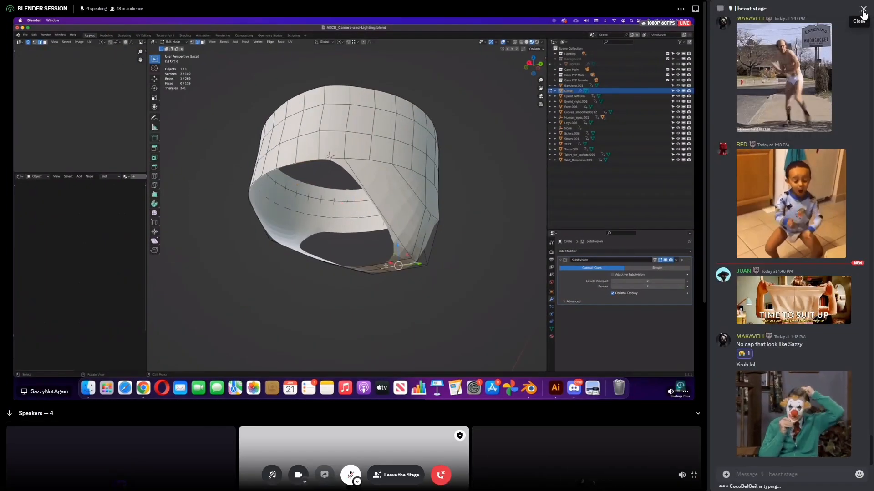
{"action": "scroll", "coordinate": [782, 202], "scroll_direction": "up", "scroll_amount": 4}
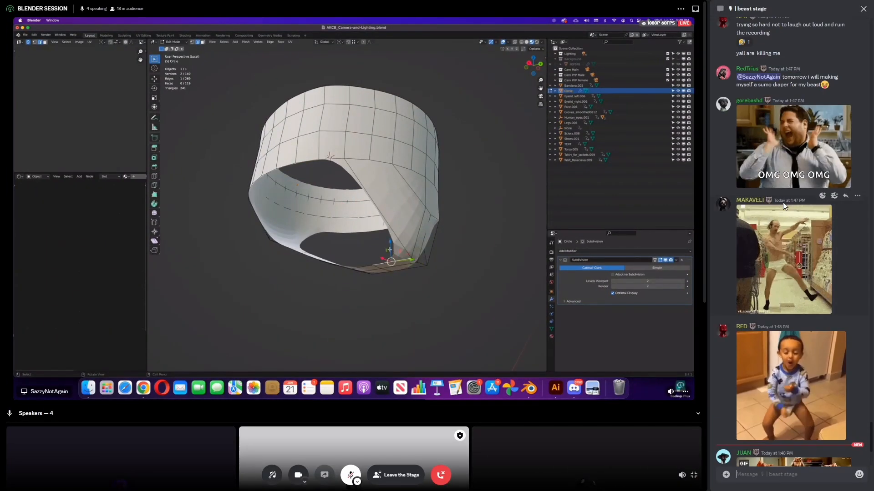
{"action": "scroll", "coordinate": [783, 202], "scroll_direction": "up", "scroll_amount": 5}
{"action": "scroll", "coordinate": [835, 274], "scroll_direction": "up", "scroll_amount": 2}
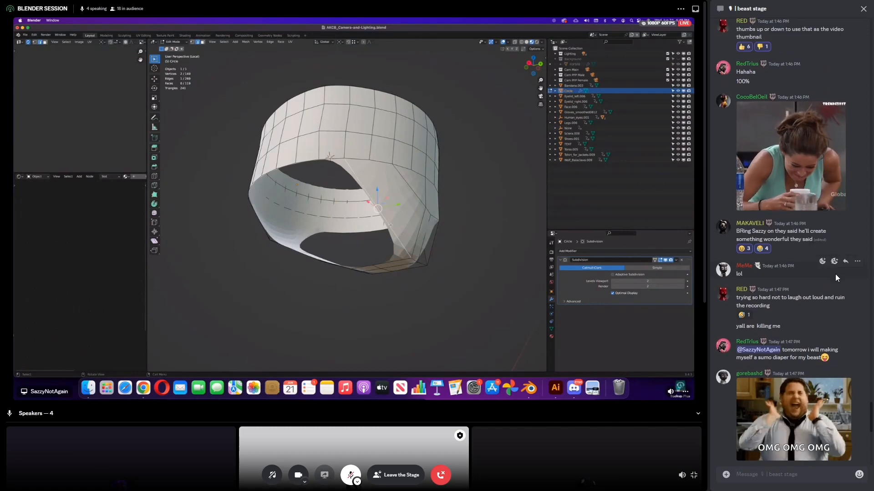
{"action": "scroll", "coordinate": [834, 274], "scroll_direction": "up", "scroll_amount": 3}
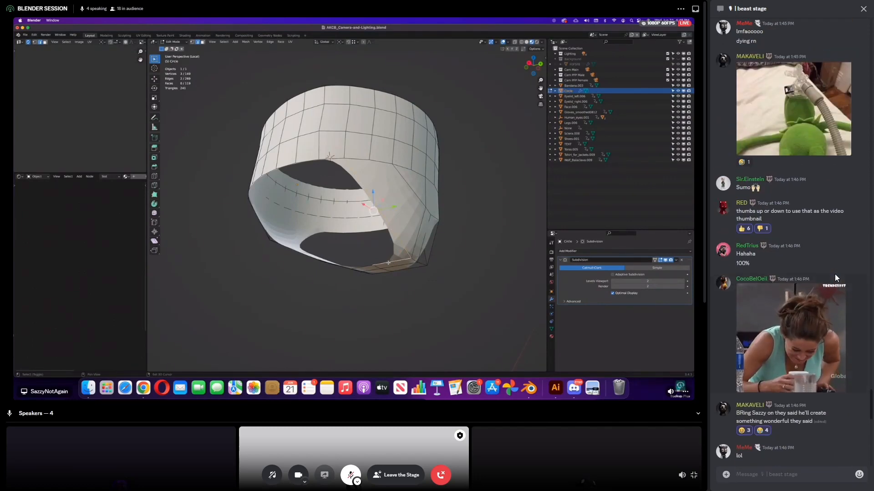
{"action": "left_click", "coordinate": [863, 8]}
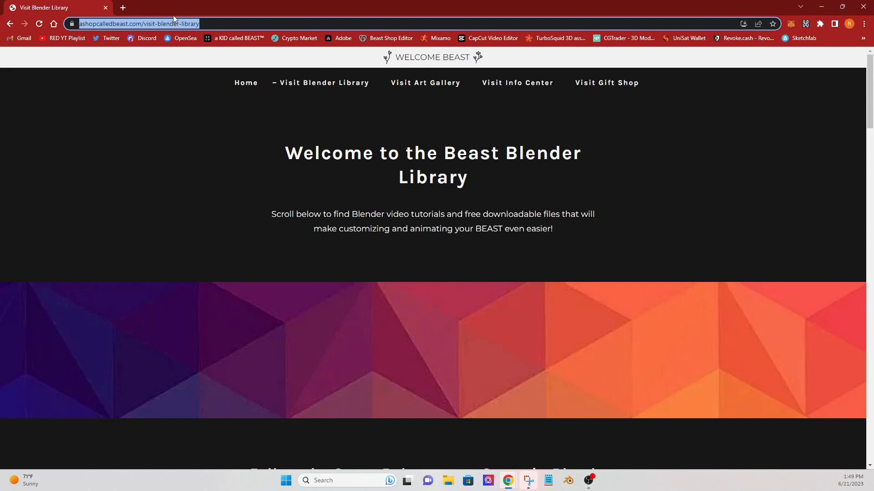
- Return from the Blender Library page to the stage, show the chat, and add a fire reaction to the question about the recording
{"action": "left_click", "coordinate": [124, 7]}
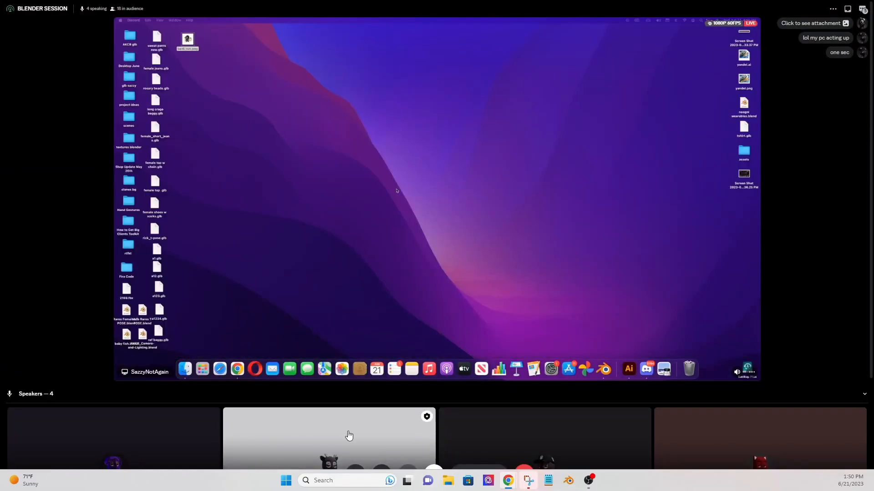
{"action": "scroll", "coordinate": [560, 308], "scroll_direction": "down", "scroll_amount": 3}
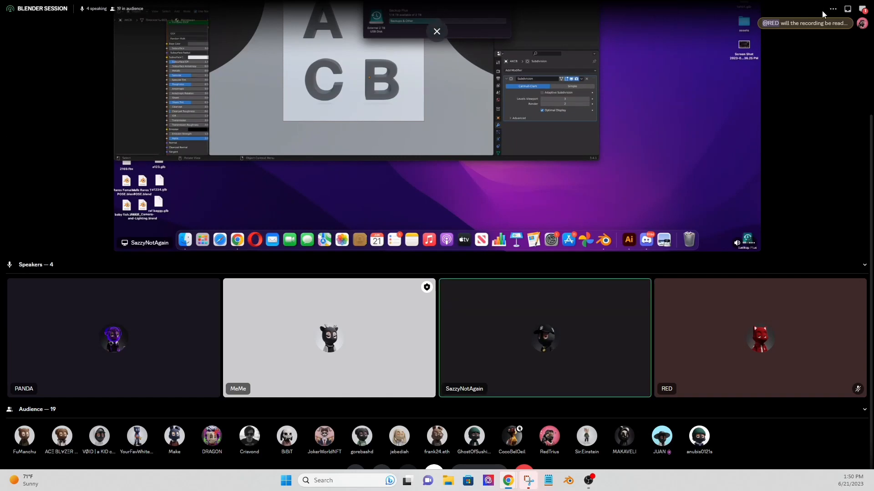
{"action": "left_click", "coordinate": [861, 10]}
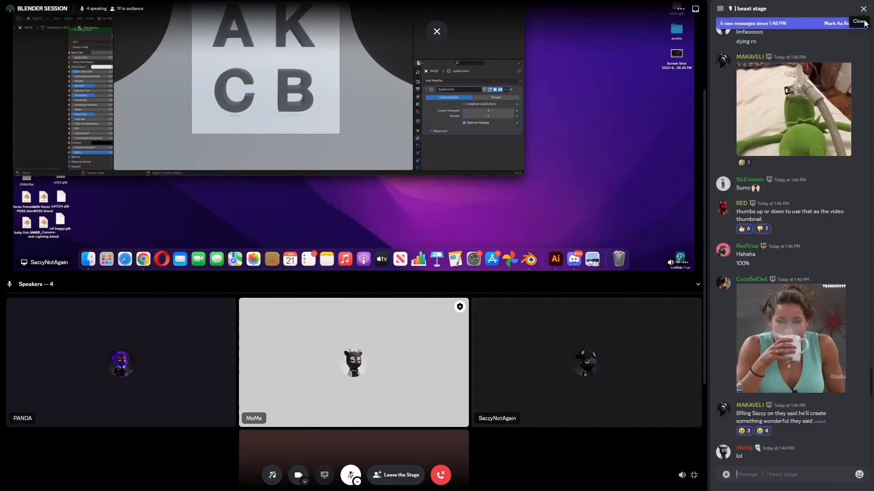
{"action": "scroll", "coordinate": [778, 398], "scroll_direction": "down", "scroll_amount": 10}
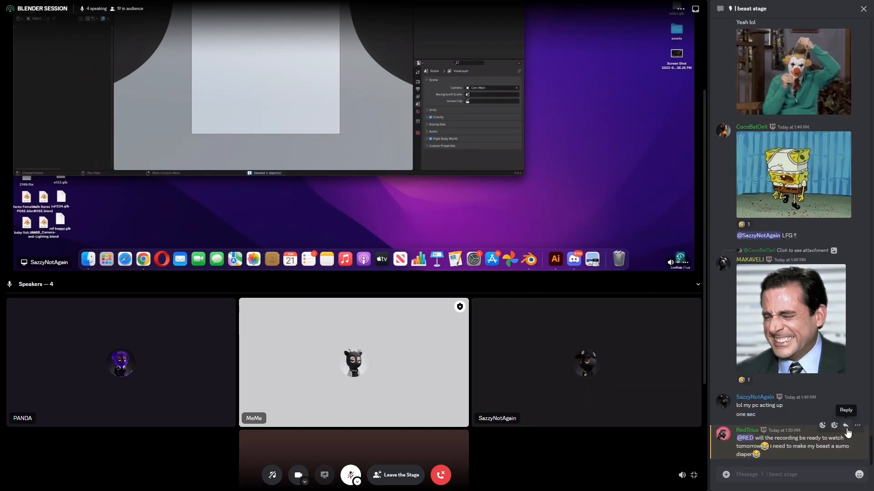
{"action": "left_click", "coordinate": [834, 425]}
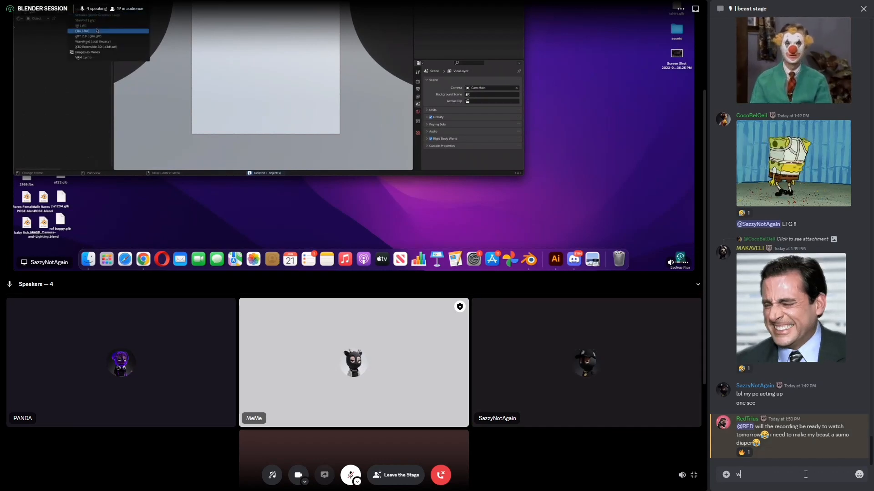
- Send the chat message "will be ready shortly after this session"
{"action": "type", "text": "will be erad"}
{"action": "key", "text": "BackSpace"}
{"action": "key", "text": "BackSpace"}
{"action": "key", "text": "BackSpace"}
{"action": "key", "text": "BackSpace"}
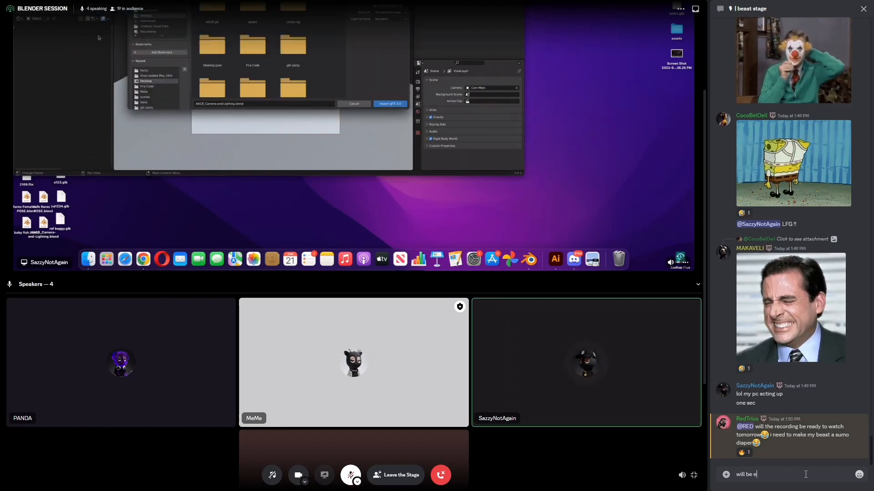
{"action": "type", "text": "ready sortly"}
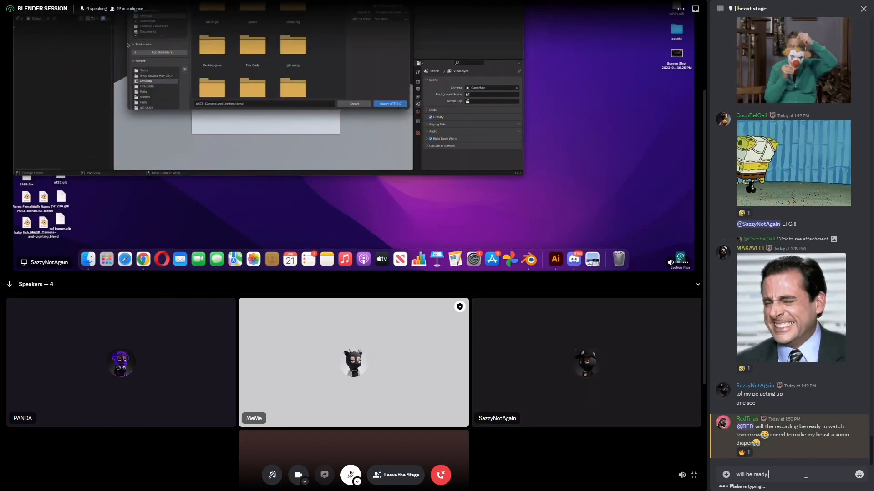
{"action": "key", "text": "BackSpace"}
{"action": "key", "text": "BackSpace"}
{"action": "key", "text": "BackSpace"}
{"action": "key", "text": "BackSpace"}
{"action": "key", "text": "BackSpace"}
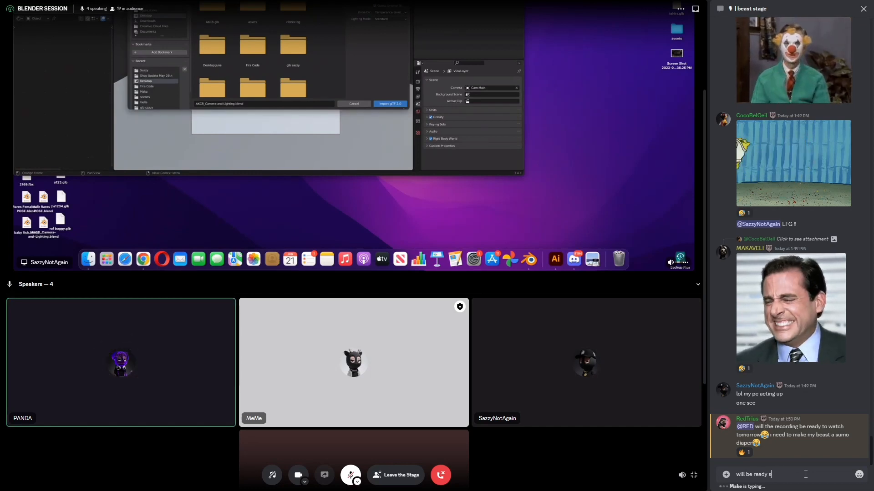
{"action": "type", "text": "hortly after"}
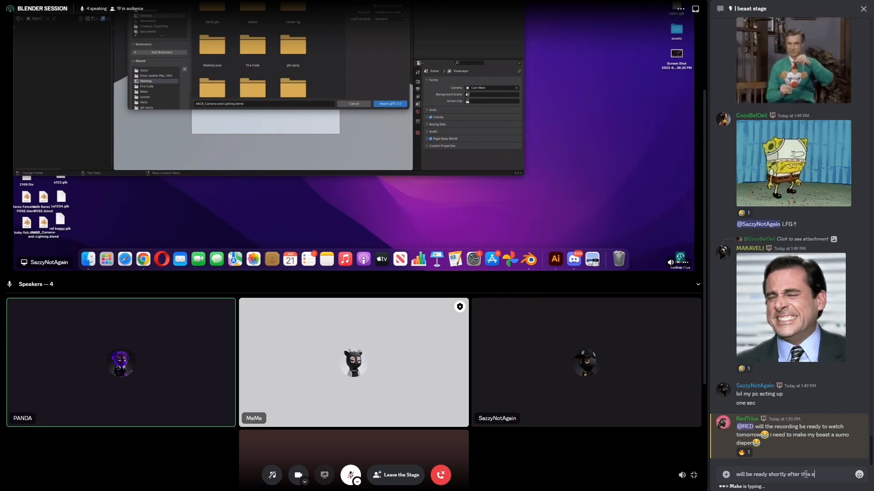
{"action": "type", "text": " this session"}
{"action": "key", "text": "Return"}
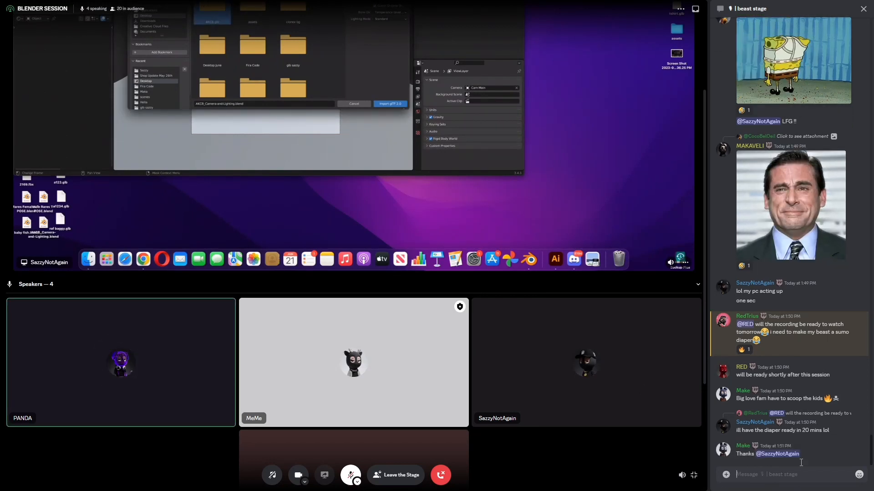
- Add a heart reaction to "ill have the diaper ready in 20 mins lol", and unmute the microphone for a remark before muting it again
{"action": "left_click", "coordinate": [822, 410]}
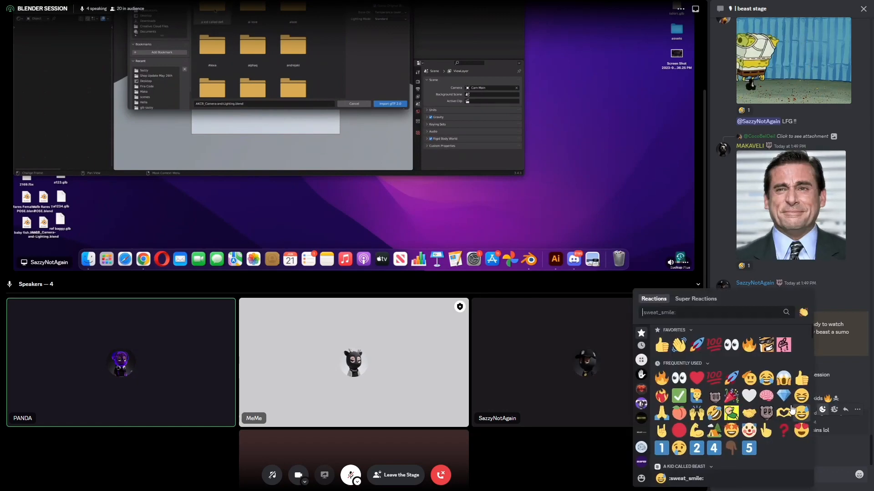
{"action": "left_click", "coordinate": [703, 378]}
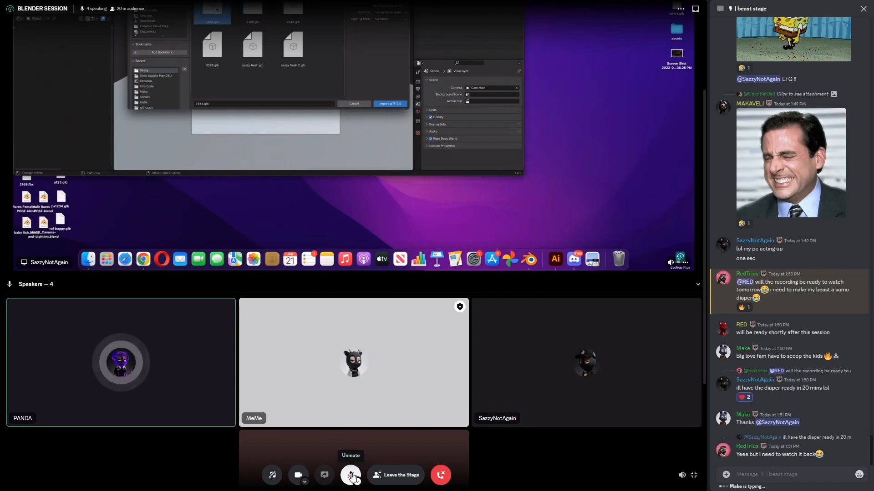
{"action": "left_click", "coordinate": [351, 475]}
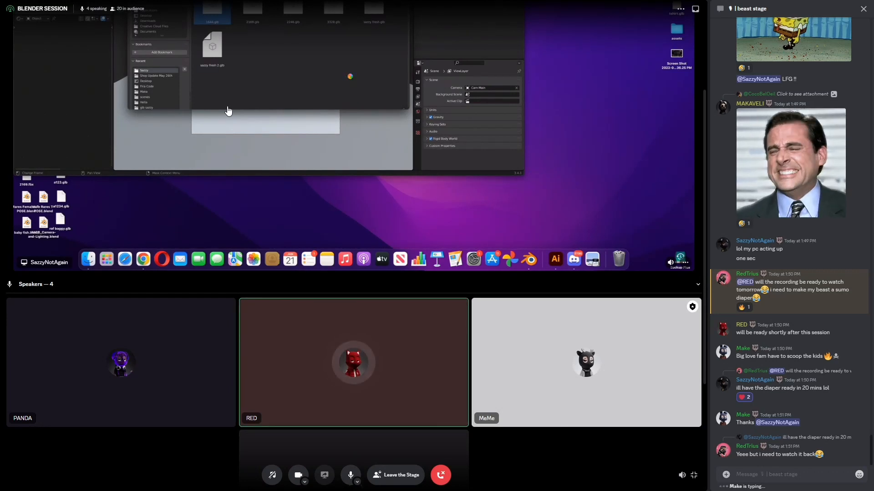
{"action": "left_click", "coordinate": [356, 479]}
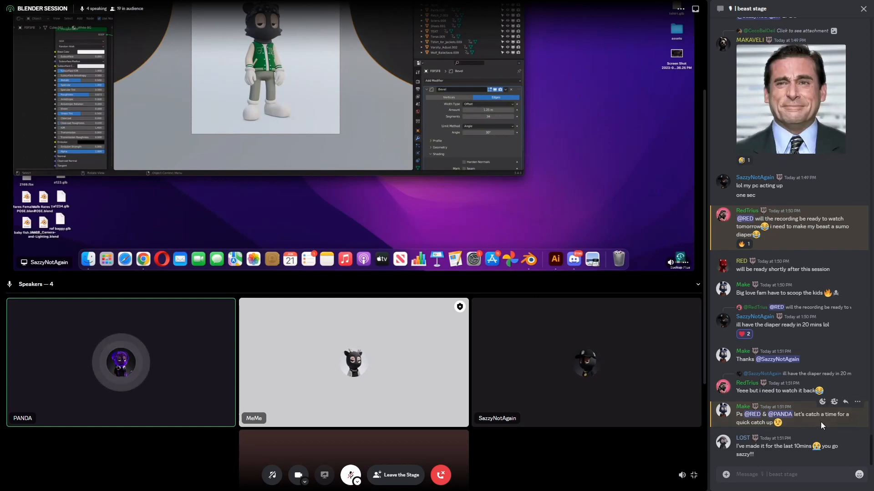
- Reply "can hop into beast lounge after this" to the message asking for a quick catch up
{"action": "left_click", "coordinate": [845, 402]}
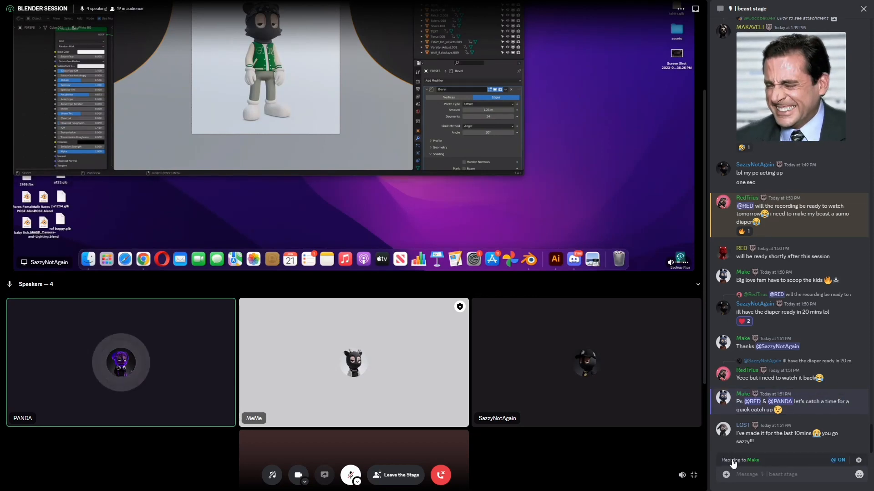
{"action": "type", "text": "can hop"}
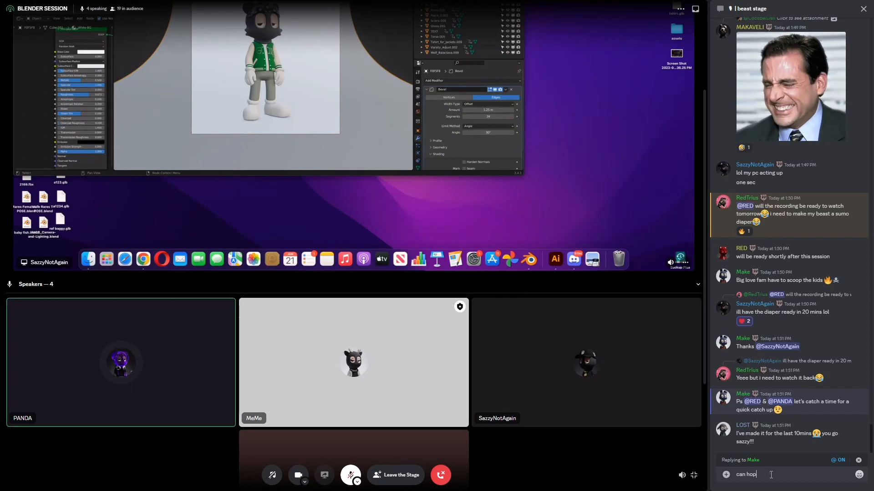
{"action": "type", "text": " into beast"}
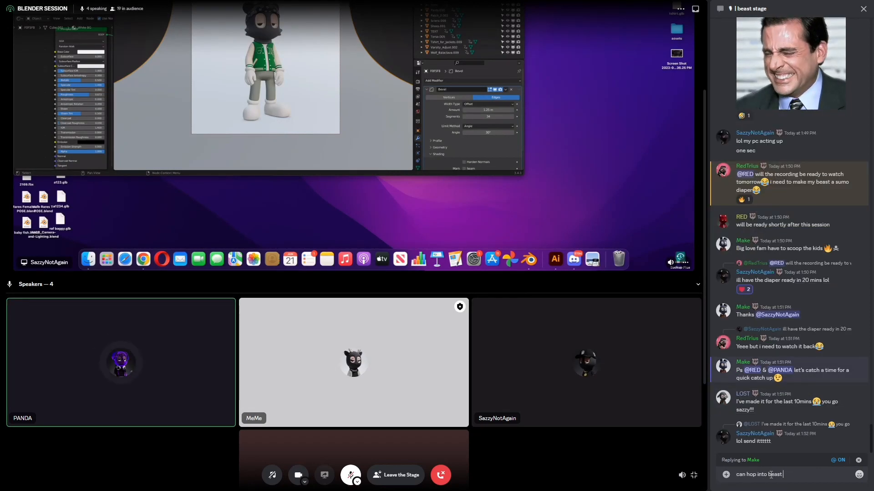
{"action": "type", "text": " lounge after this"}
{"action": "key", "text": "Return"}
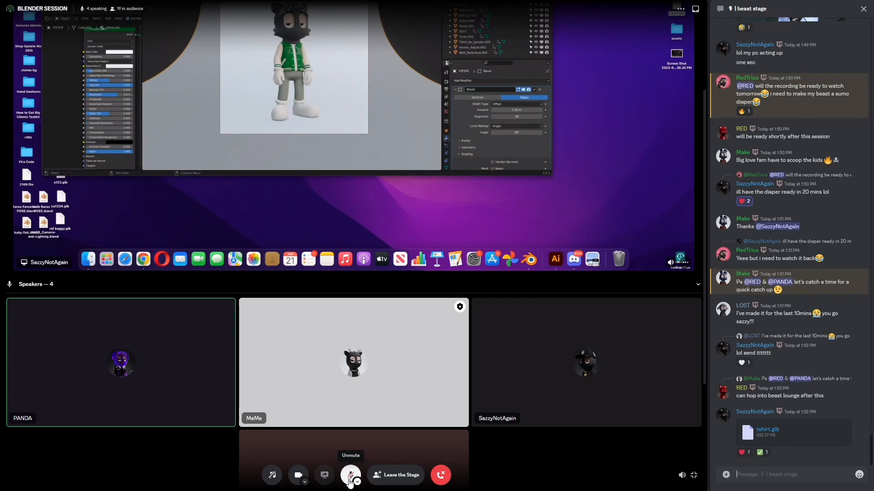
- Download the shared tshirt.glb file from the chat and return the stage to full screen
{"action": "left_click", "coordinate": [767, 431]}
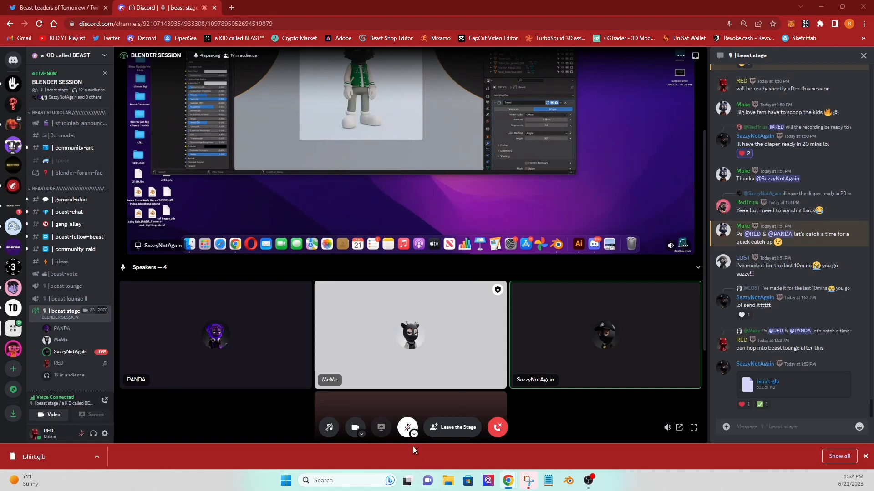
{"action": "left_click", "coordinate": [694, 428]}
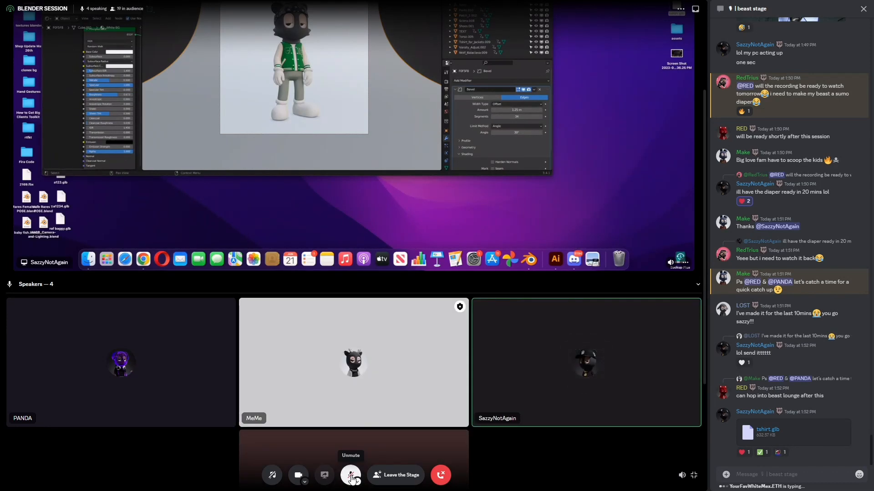
- Unmute the microphone to speak, glance over the speakers and audience, and mute it again
{"action": "left_click", "coordinate": [351, 476]}
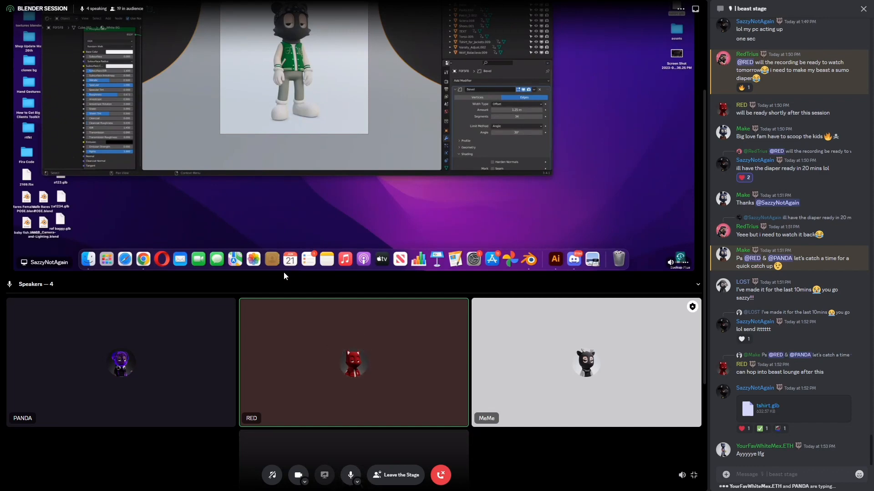
{"action": "scroll", "coordinate": [287, 275], "scroll_direction": "down", "scroll_amount": 3}
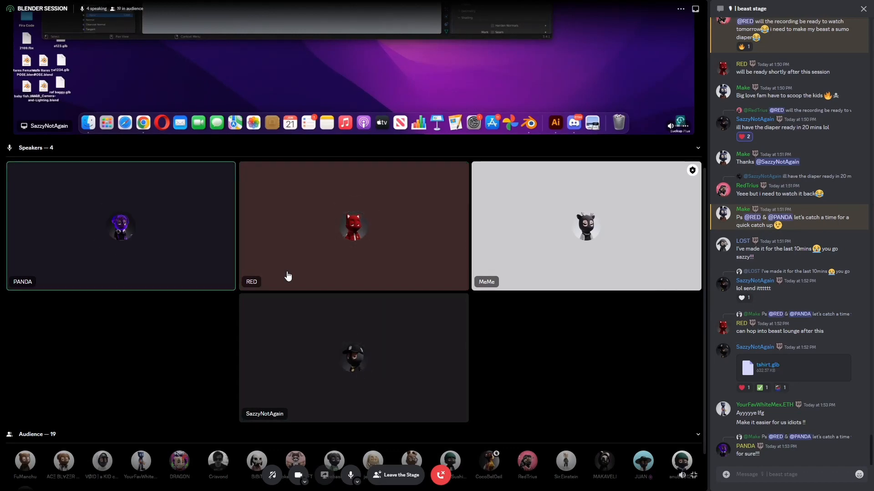
{"action": "scroll", "coordinate": [288, 276], "scroll_direction": "up", "scroll_amount": 3}
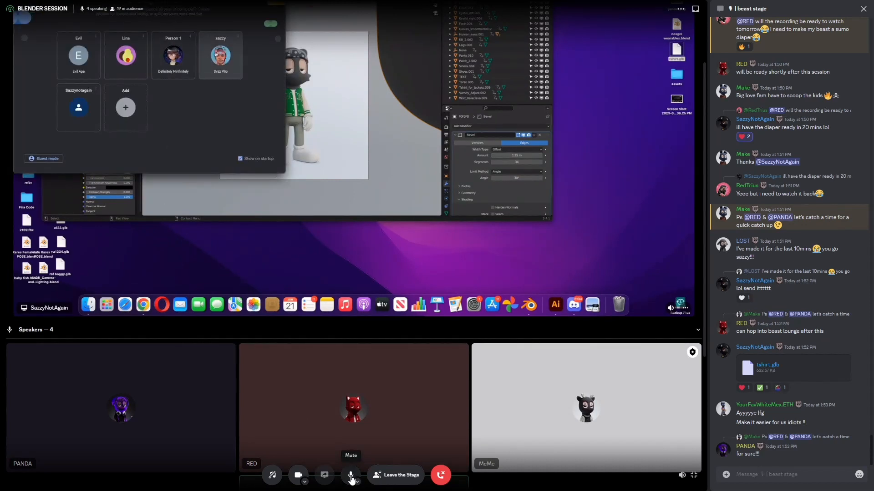
{"action": "left_click", "coordinate": [350, 476]}
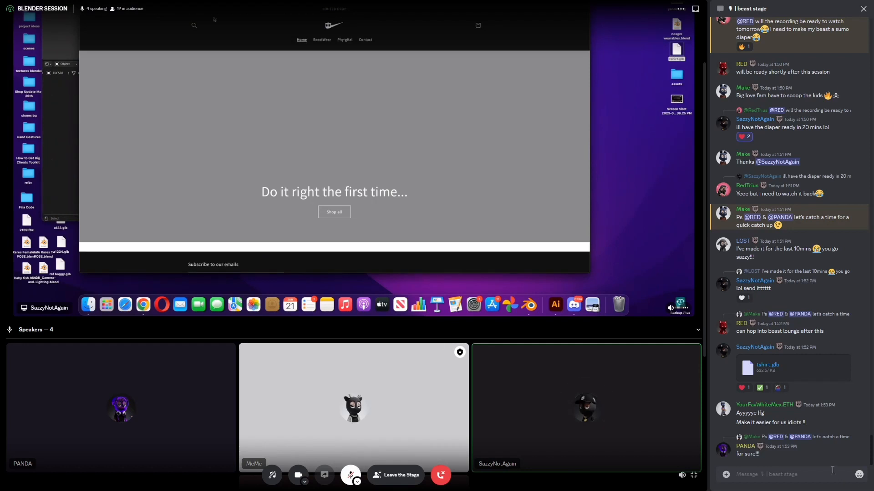
- Search the GIFs for "legend", send the one captioned "The man's a legend", and unmute the microphone
{"action": "left_click", "coordinate": [827, 474]}
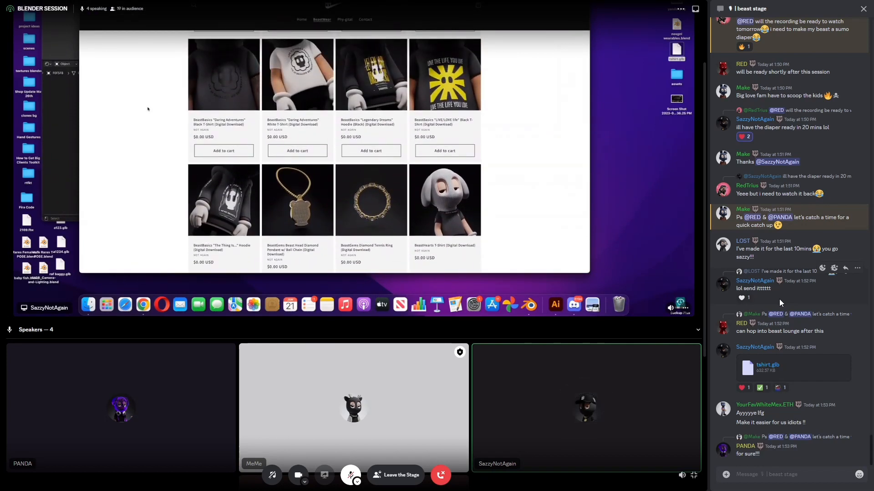
{"action": "left_click", "coordinate": [859, 476]}
{"action": "left_click", "coordinate": [703, 294]}
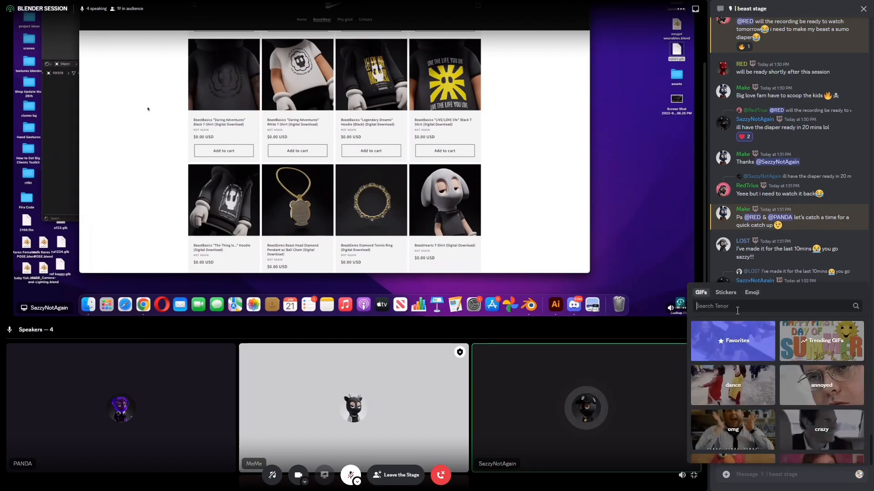
{"action": "type", "text": "legend"}
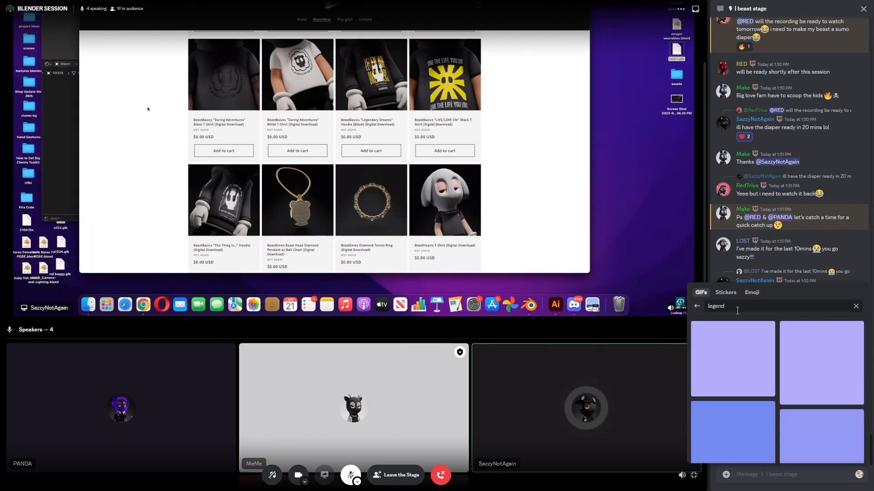
{"action": "scroll", "coordinate": [739, 375], "scroll_direction": "down", "scroll_amount": 1}
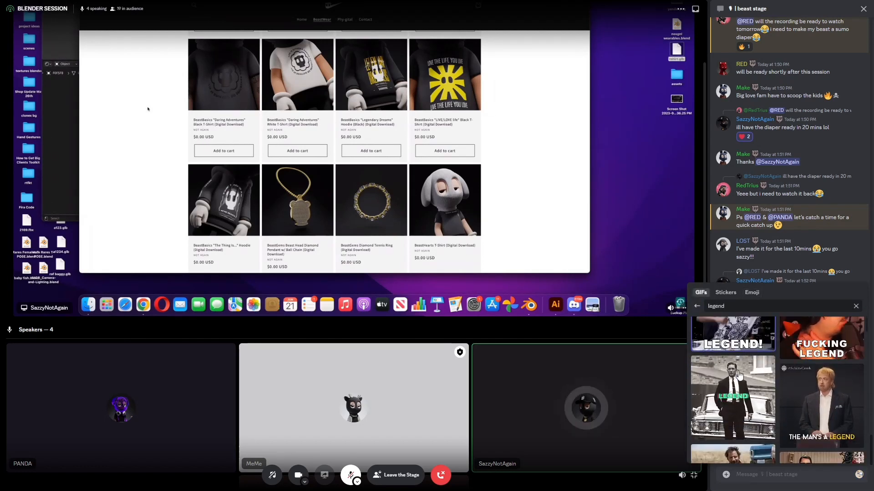
{"action": "left_click", "coordinate": [808, 410]}
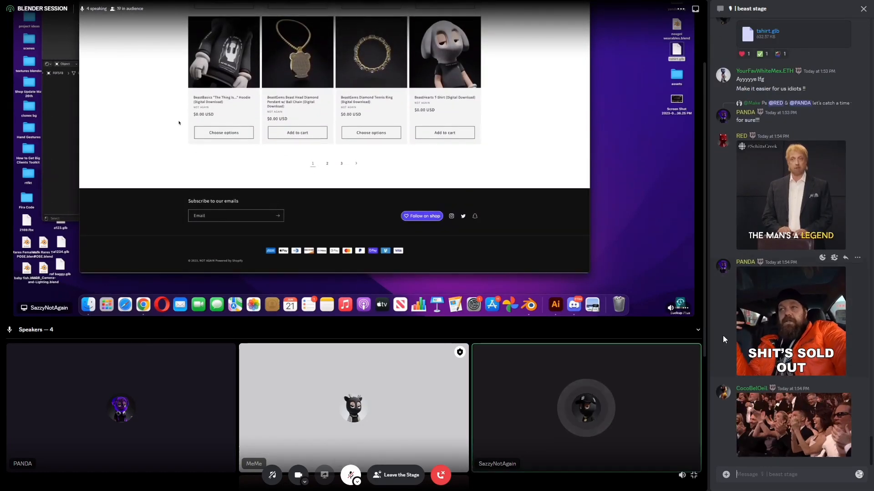
{"action": "left_click", "coordinate": [357, 480]}
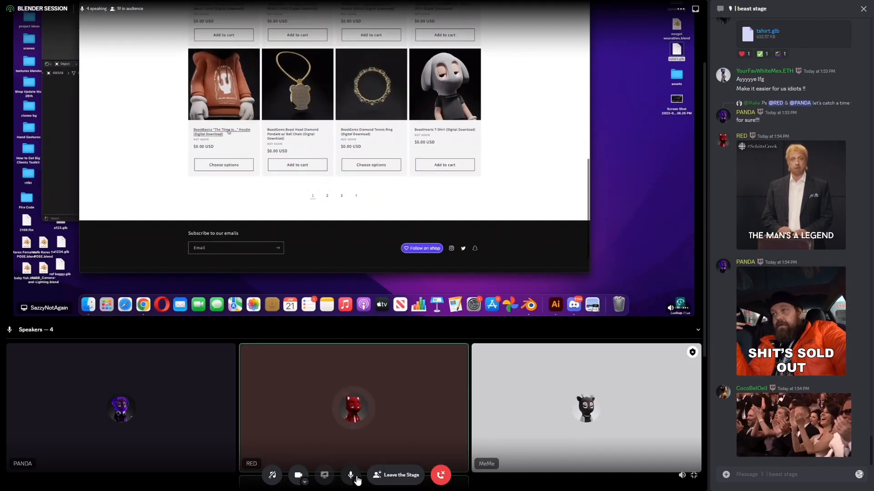
- Mute the microphone and glance over the speakers on the stage
{"action": "left_click", "coordinate": [357, 480]}
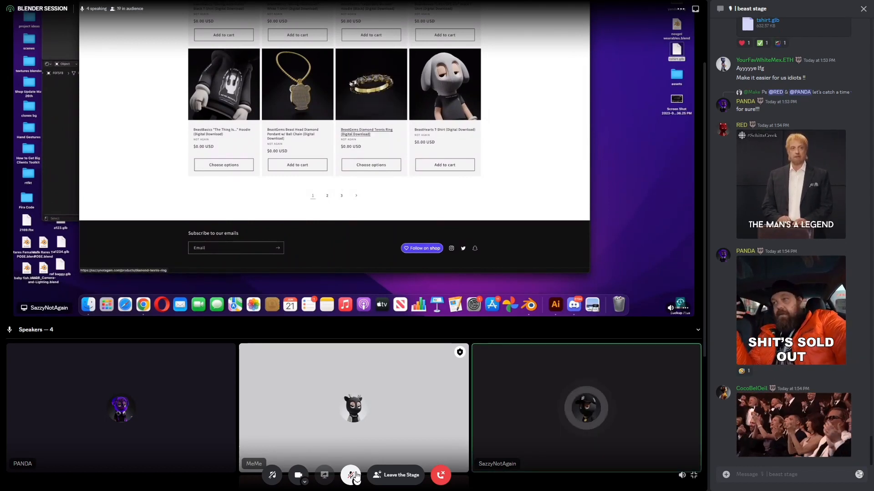
{"action": "scroll", "coordinate": [377, 380], "scroll_direction": "down", "scroll_amount": 2}
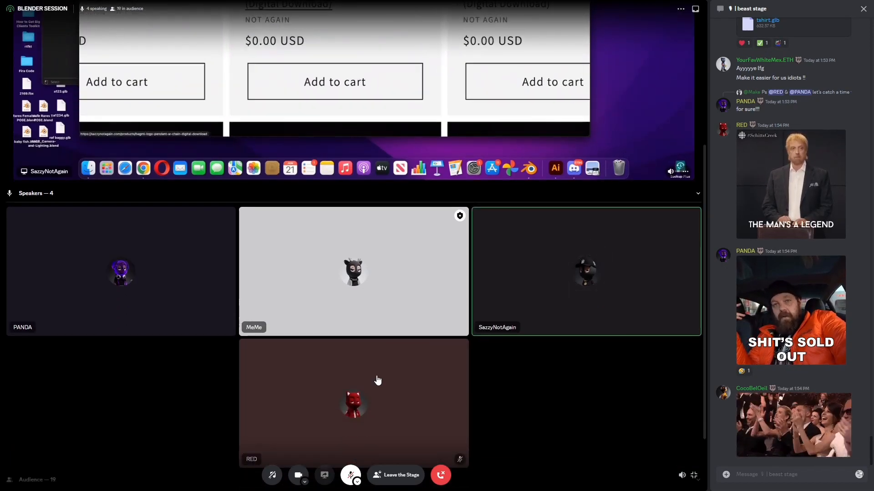
{"action": "scroll", "coordinate": [377, 380], "scroll_direction": "up", "scroll_amount": 4}
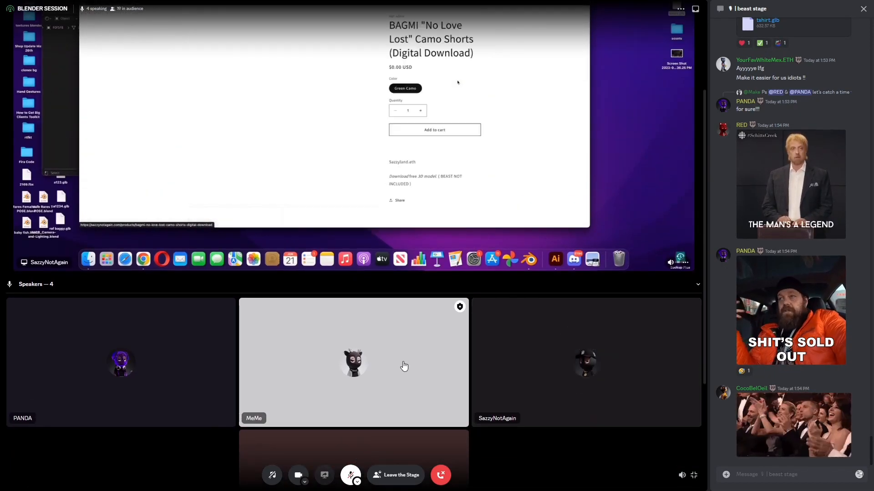
- View the head moderator's profile card from their speaker tile and dismiss it
{"action": "left_click", "coordinate": [404, 366]}
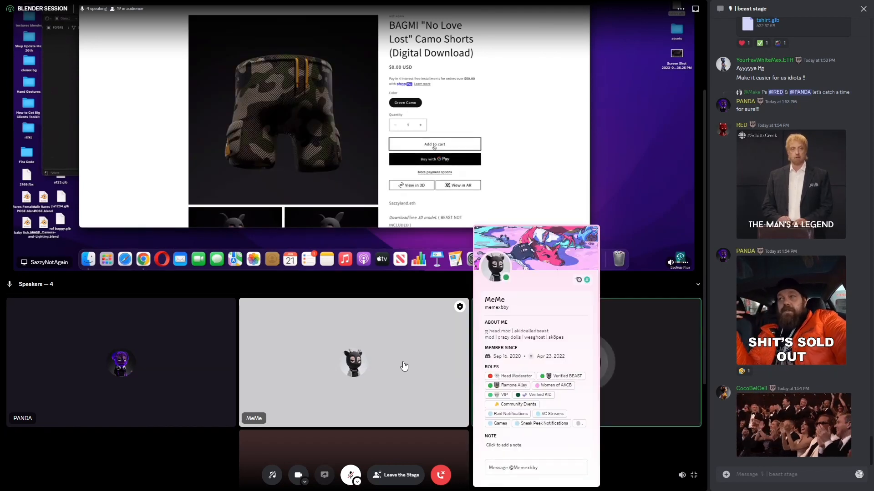
{"action": "left_click", "coordinate": [403, 366]}
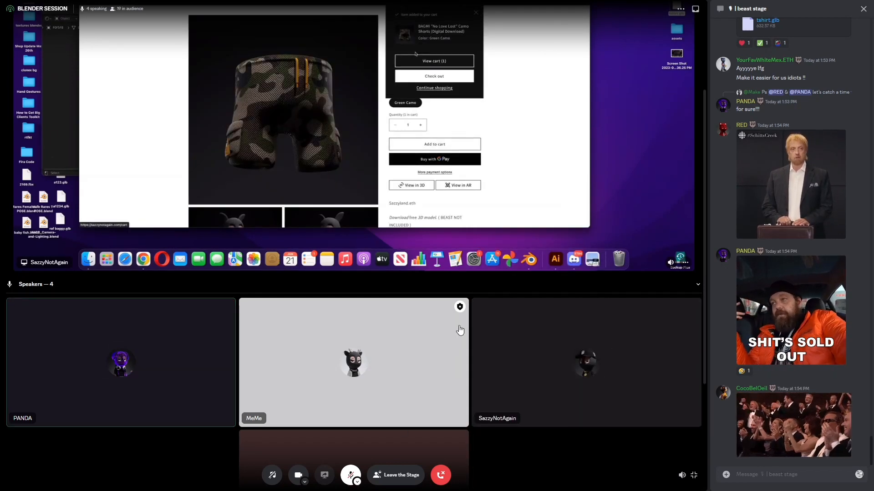
{"action": "left_click", "coordinate": [361, 362]}
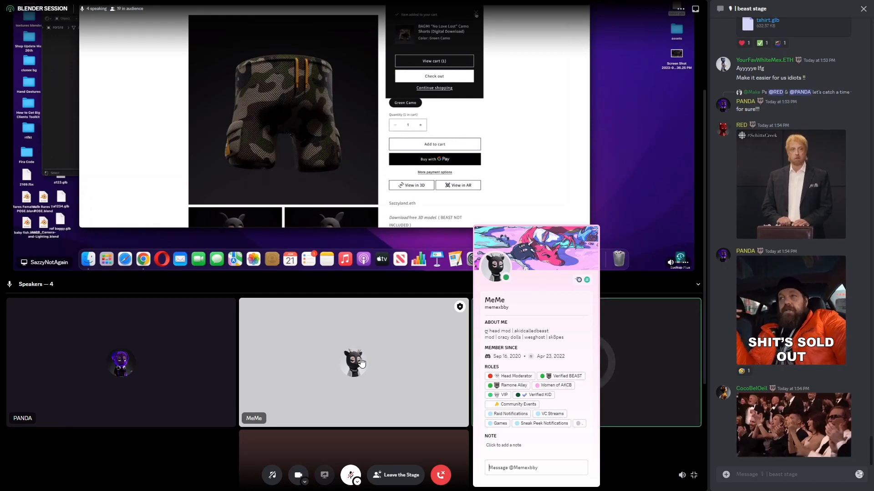
{"action": "left_click", "coordinate": [362, 363]}
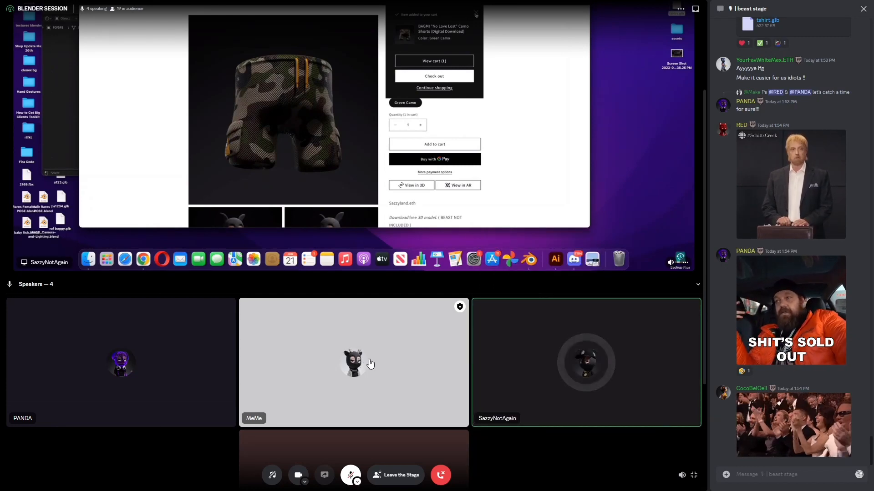
- Open the head moderator's user options, toggle their local mute on and off again, and dismiss the options
{"action": "scroll", "coordinate": [359, 419], "scroll_direction": "down", "scroll_amount": 4}
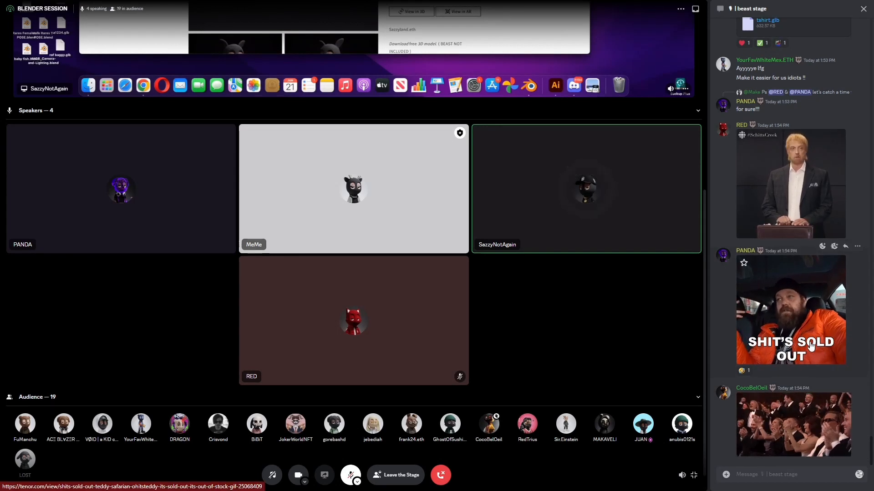
{"action": "right_click", "coordinate": [396, 212]}
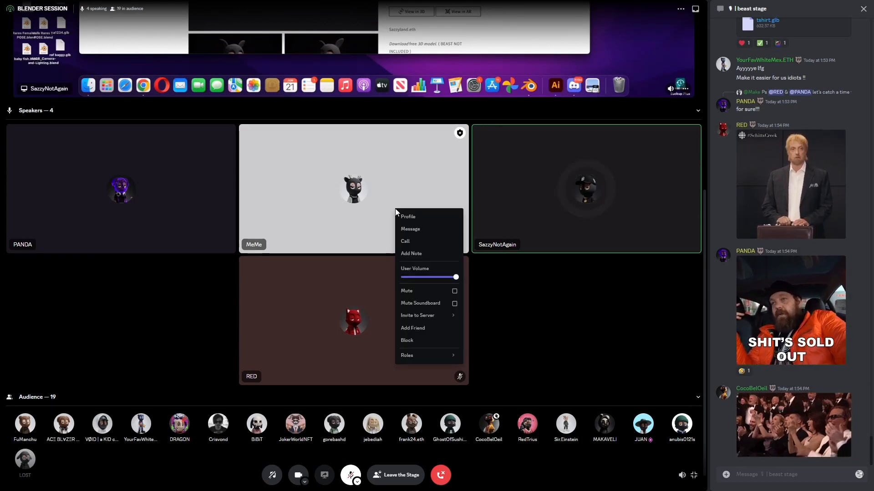
{"action": "right_click", "coordinate": [419, 174]}
{"action": "left_click", "coordinate": [481, 259]}
{"action": "left_click", "coordinate": [481, 259]}
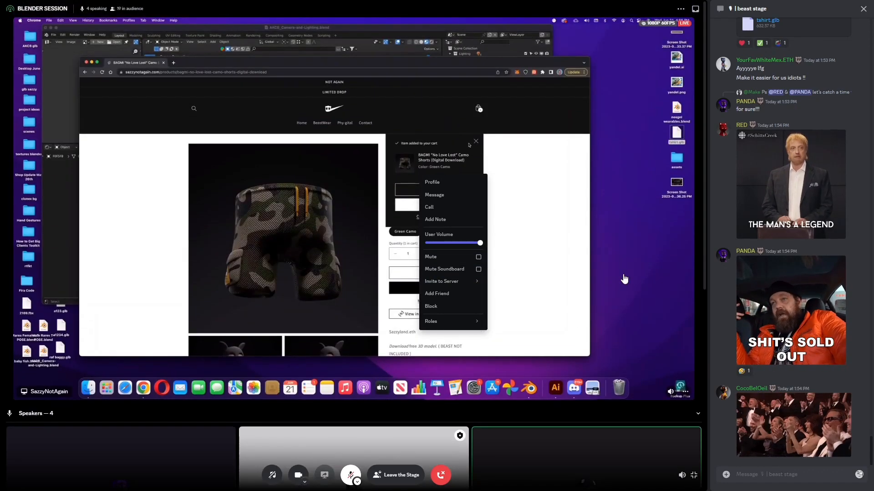
{"action": "left_click", "coordinate": [624, 279]}
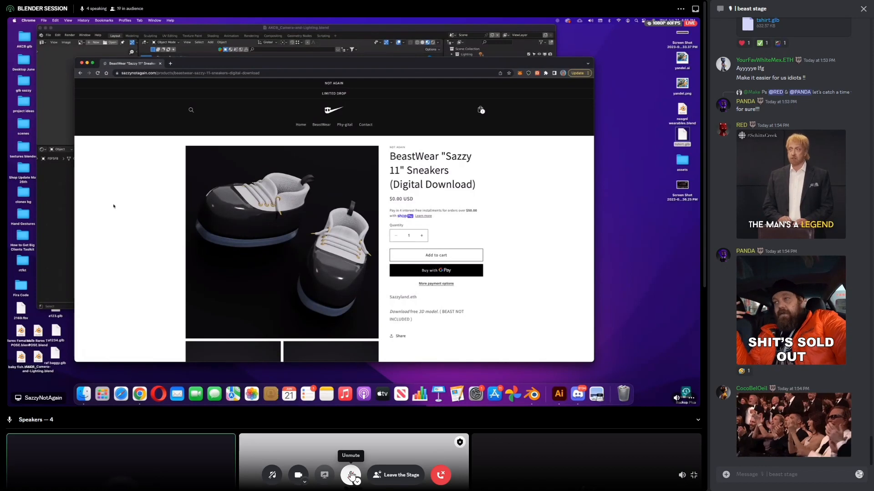
- Send the aaw_yeah emoji from the frequently used set in the beast stage chat
{"action": "left_click", "coordinate": [858, 474]}
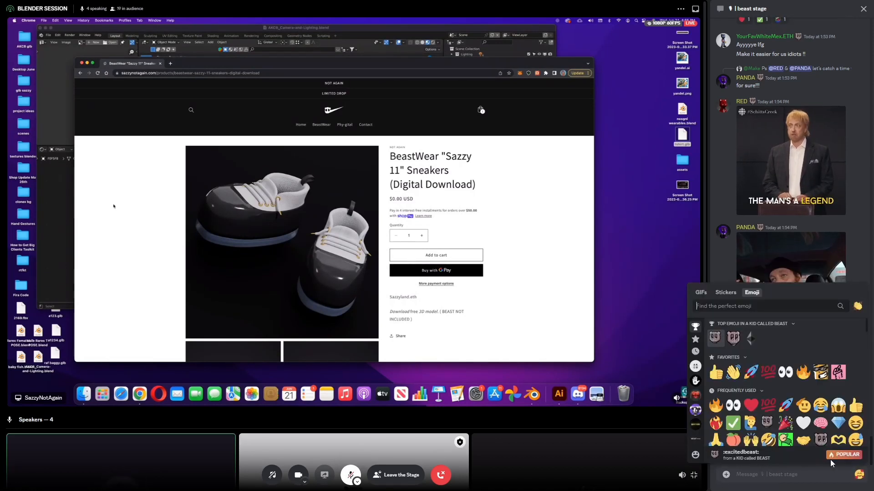
{"action": "scroll", "coordinate": [813, 424], "scroll_direction": "down", "scroll_amount": 3}
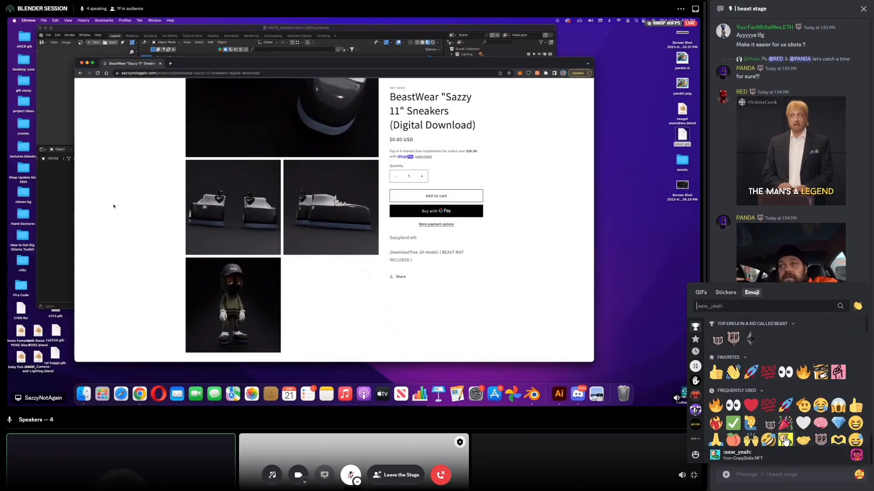
{"action": "left_click", "coordinate": [784, 436]}
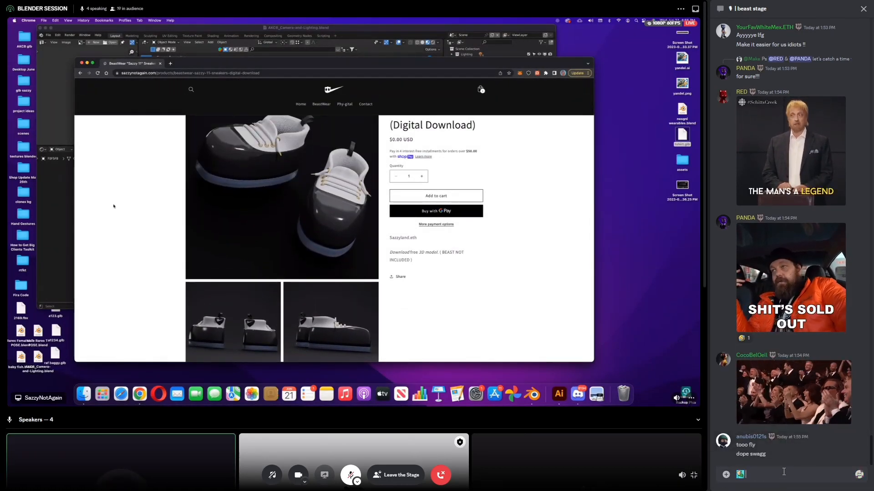
{"action": "key", "text": "Return"}
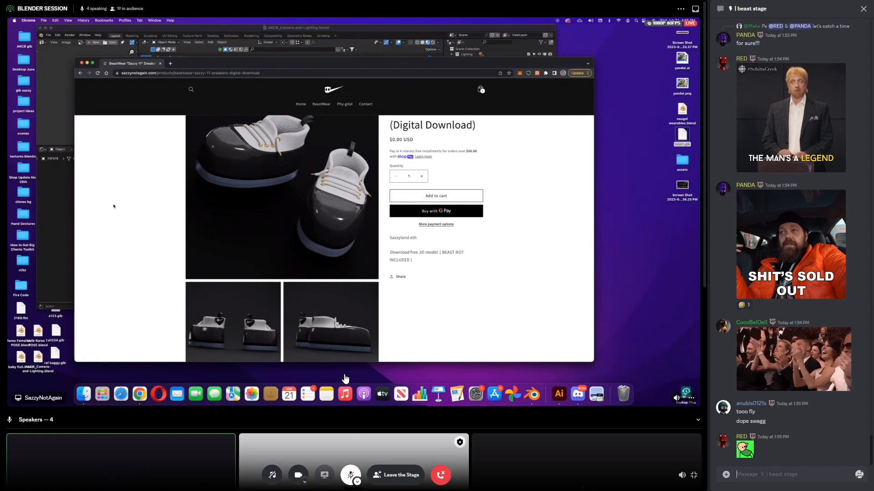
- Unmute the microphone to speak to the stage and mute it again
{"action": "scroll", "coordinate": [773, 373], "scroll_direction": "up", "scroll_amount": 1}
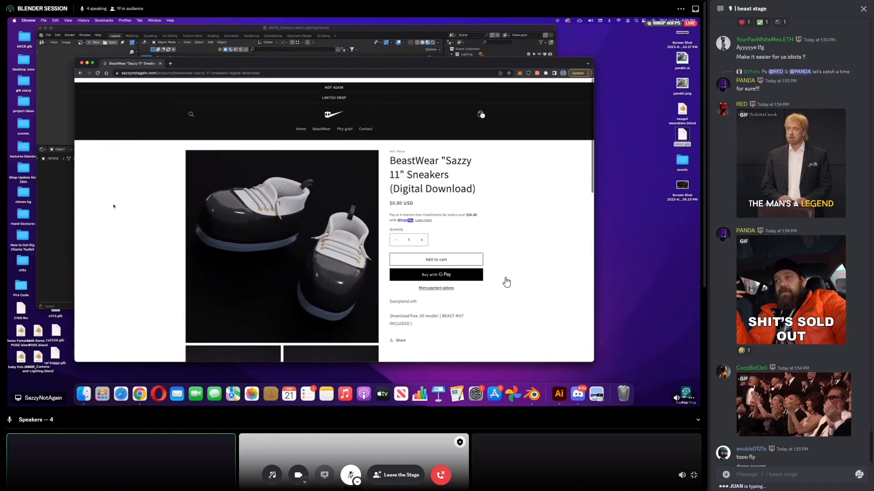
{"action": "left_click", "coordinate": [350, 479]}
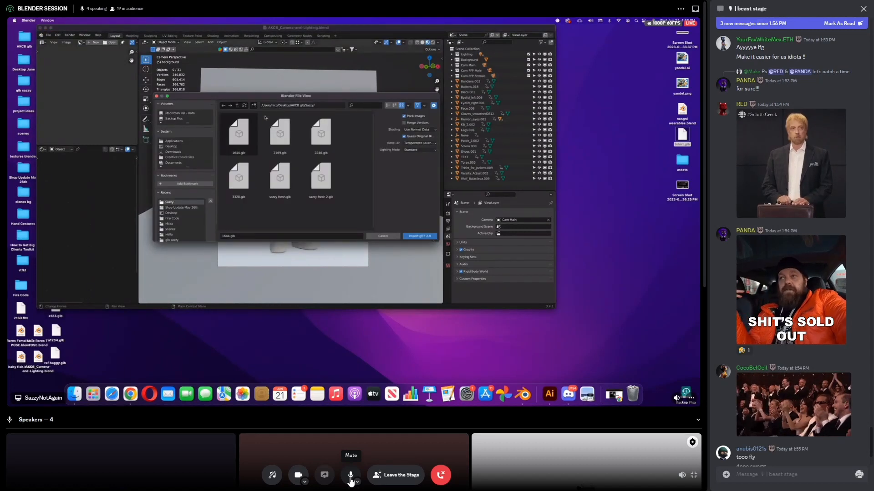
{"action": "left_click", "coordinate": [351, 476]}
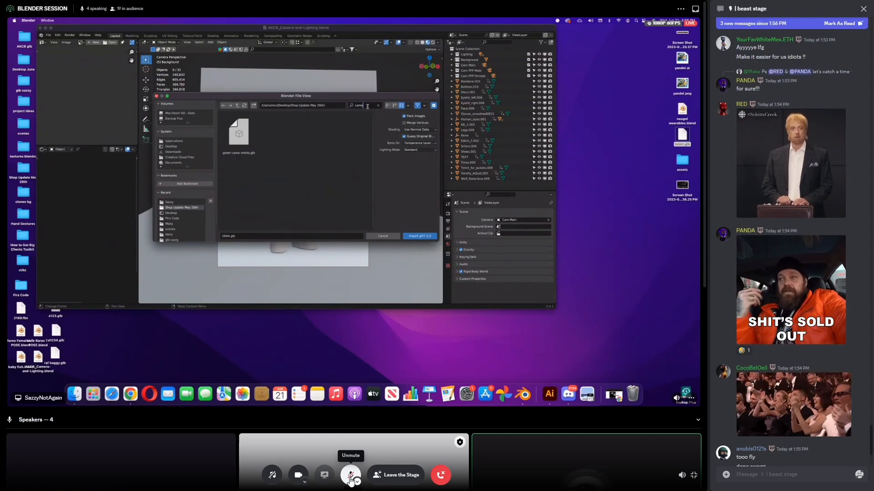
- Add to the existing reactions on the "Shit's sold out" GIF and on the messages about not gatekeeping and "We all deserve to learn"
{"action": "scroll", "coordinate": [785, 386], "scroll_direction": "down", "scroll_amount": 3}
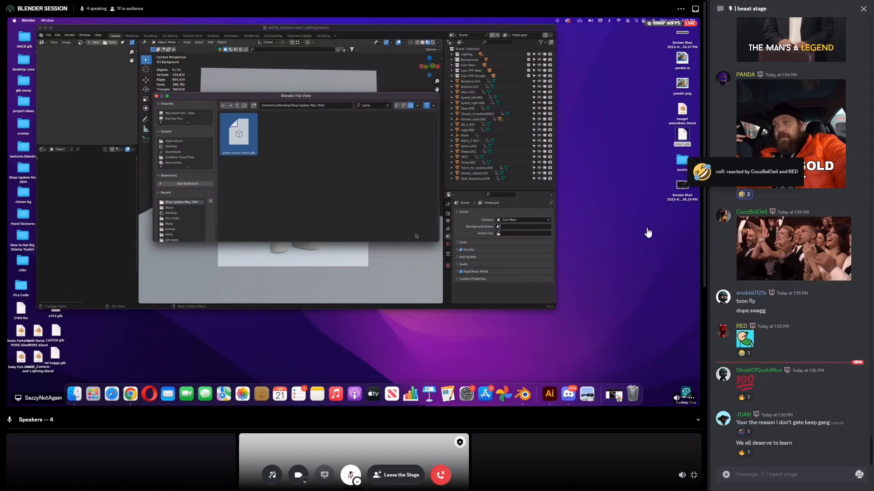
{"action": "left_click", "coordinate": [743, 195]}
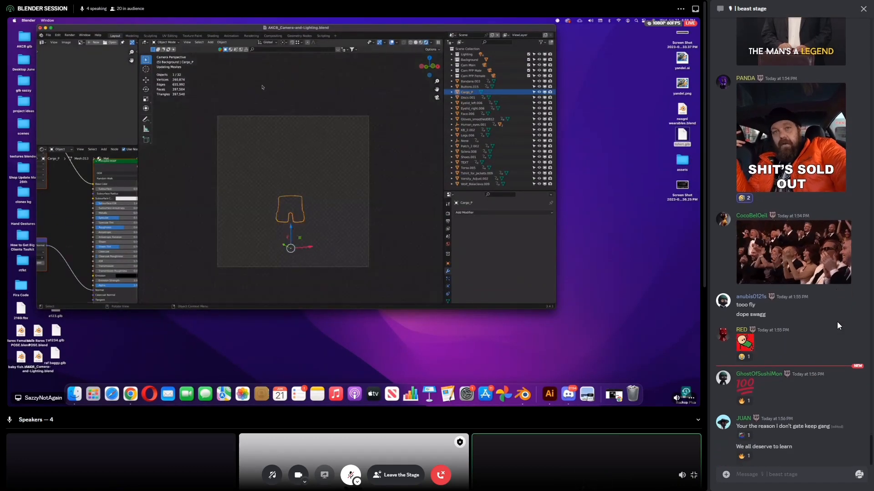
{"action": "left_click", "coordinate": [744, 435]}
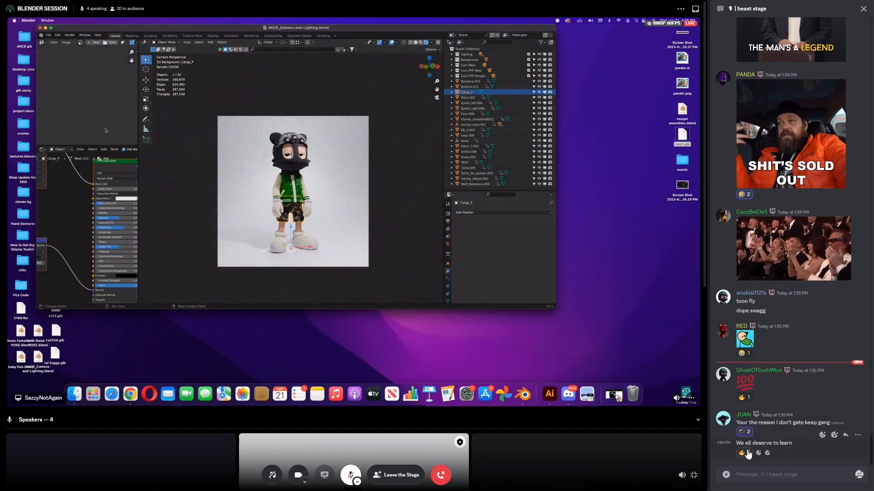
{"action": "left_click", "coordinate": [747, 453]}
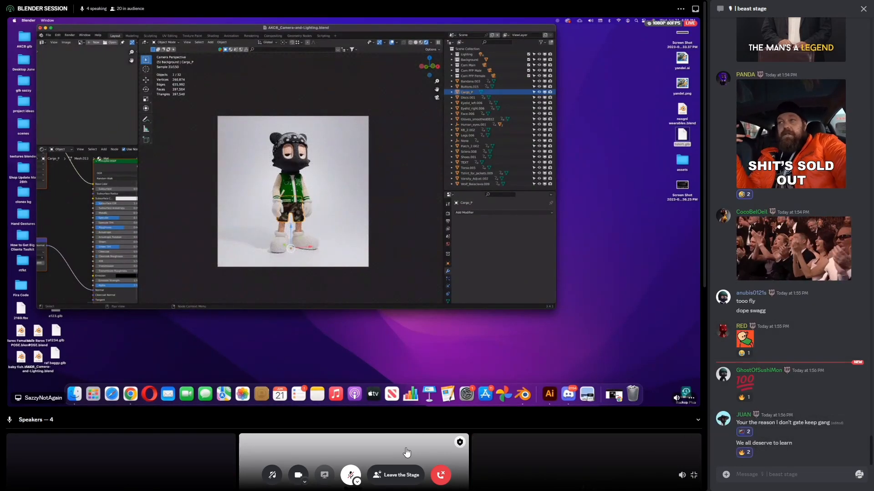
- Unmute the microphone to speak and close the beast stage chat so the stream fills the stage
{"action": "left_click", "coordinate": [351, 478]}
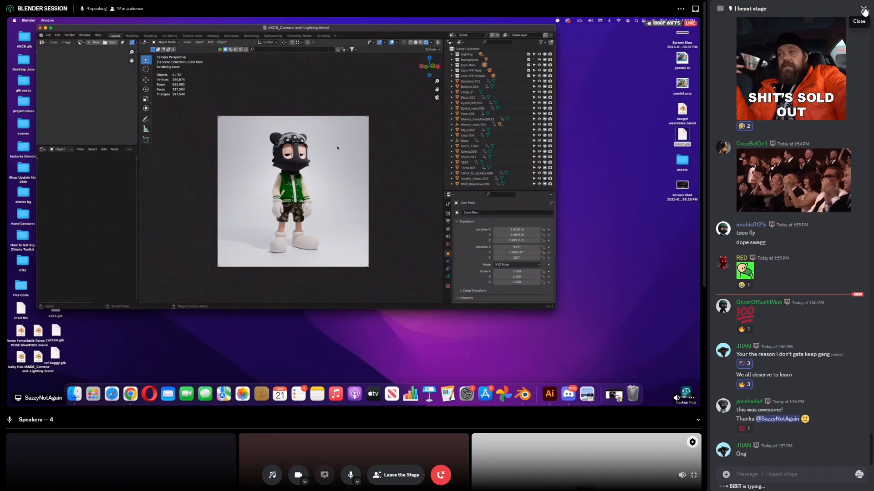
{"action": "left_click", "coordinate": [863, 9]}
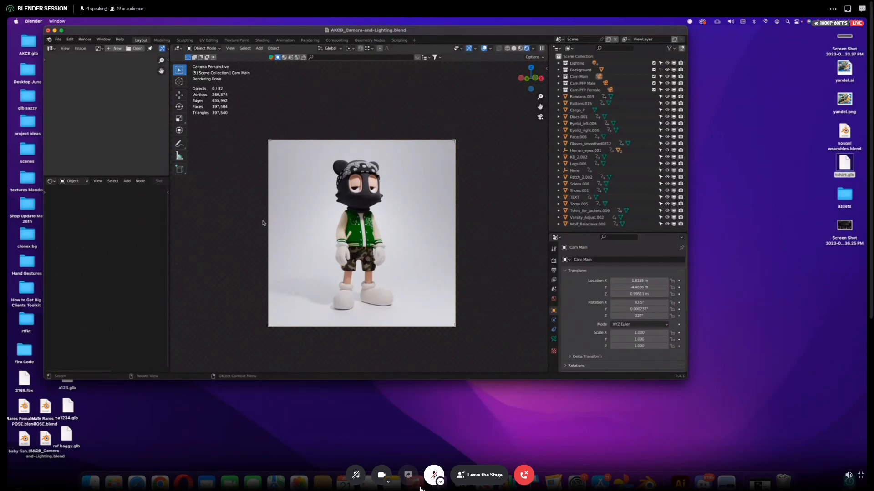
- In the streamed Blender window, select the camo cargo shorts and widen the shader editor to examine their base color and normal map nodes
{"action": "left_click", "coordinate": [366, 263]}
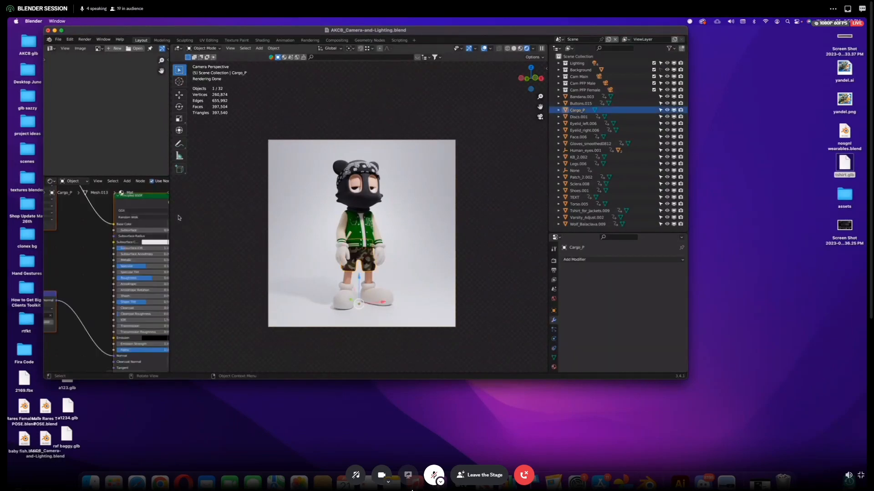
{"action": "left_click_drag", "start_coordinate": [170, 210], "coordinate": [294, 211]}
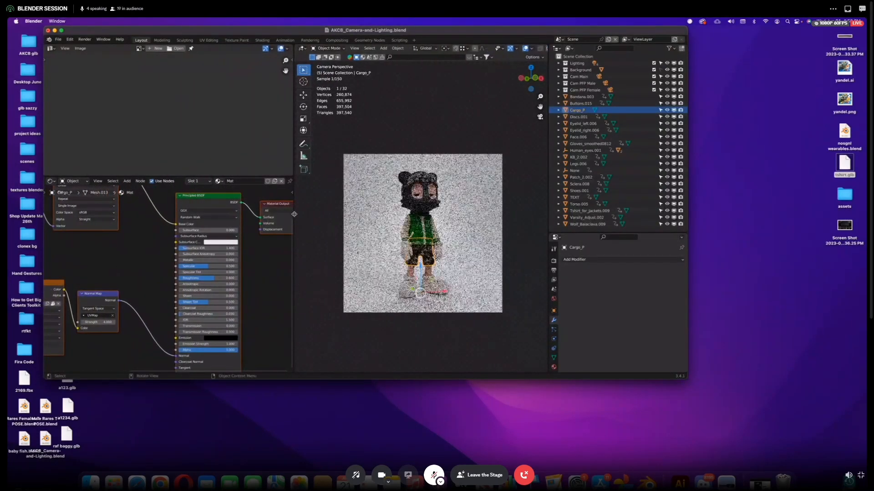
{"action": "scroll", "coordinate": [236, 241], "scroll_direction": "up", "scroll_amount": 1}
{"action": "scroll", "coordinate": [150, 253], "scroll_direction": "left", "scroll_amount": 5}
{"action": "scroll", "coordinate": [150, 254], "scroll_direction": "down", "scroll_amount": 2}
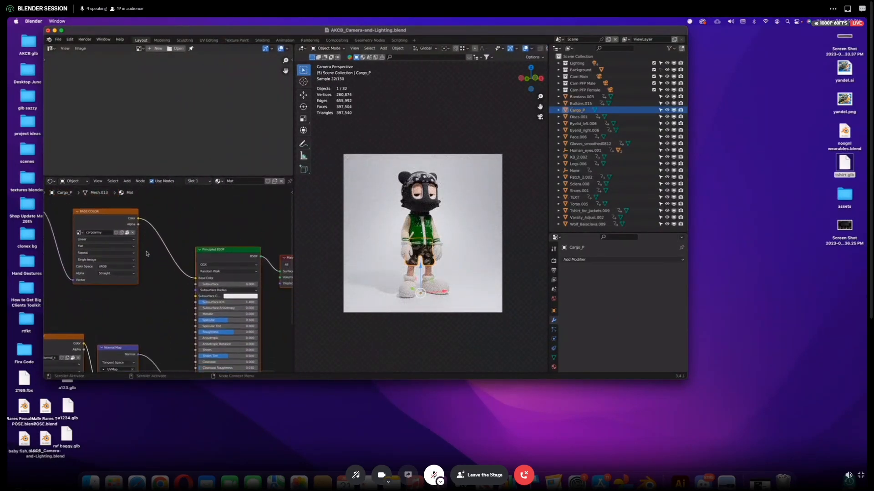
{"action": "scroll", "coordinate": [150, 254], "scroll_direction": "left", "scroll_amount": 5}
{"action": "scroll", "coordinate": [150, 253], "scroll_direction": "down", "scroll_amount": 4}
{"action": "scroll", "coordinate": [150, 254], "scroll_direction": "right", "scroll_amount": 5}
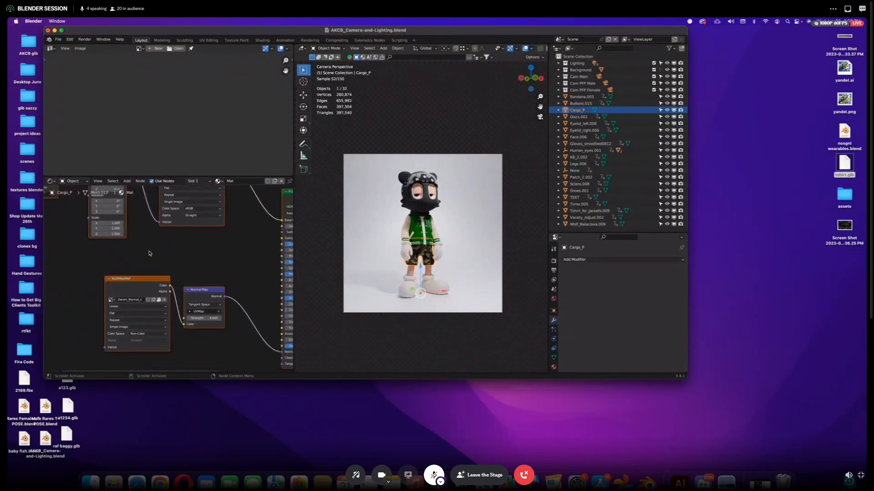
{"action": "scroll", "coordinate": [409, 341], "scroll_direction": "down", "scroll_amount": 1}
- Enlarge the whole Blender window and widen the shader editor further to show the shorts' full material node setup
{"action": "left_click_drag", "start_coordinate": [687, 380], "coordinate": [845, 458]}
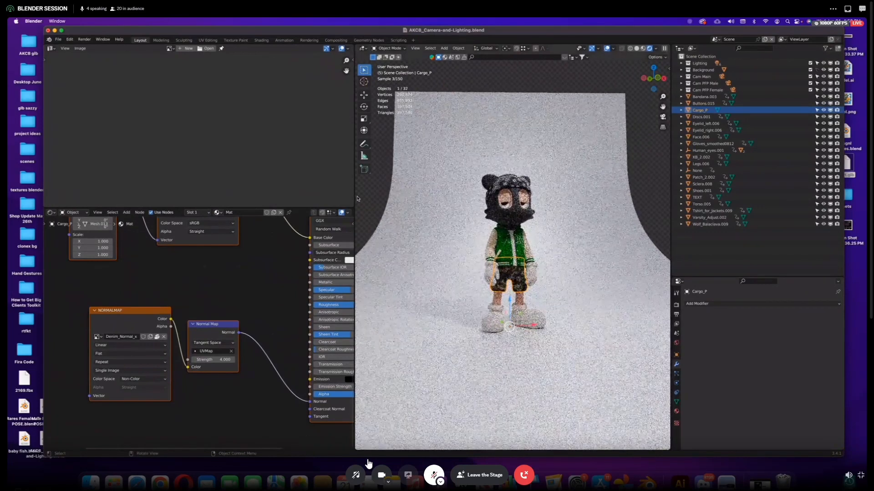
{"action": "left_click_drag", "start_coordinate": [355, 202], "coordinate": [457, 203]}
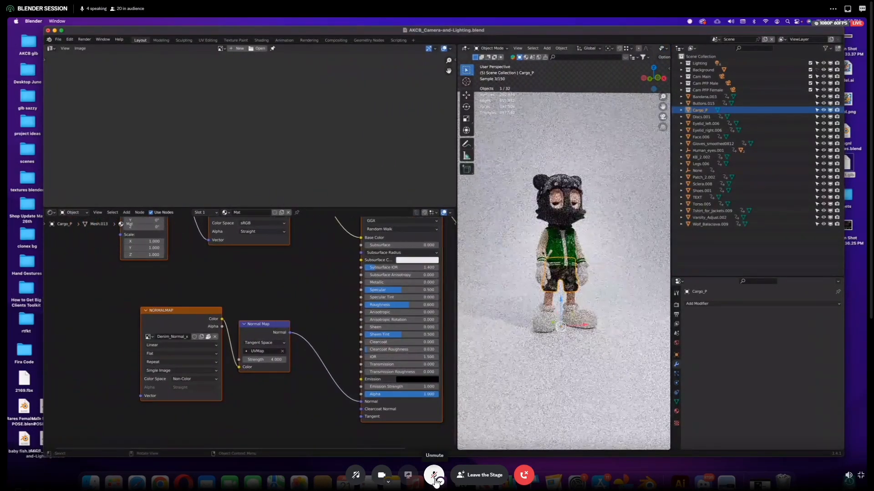
{"action": "scroll", "coordinate": [387, 285], "scroll_direction": "up", "scroll_amount": 3}
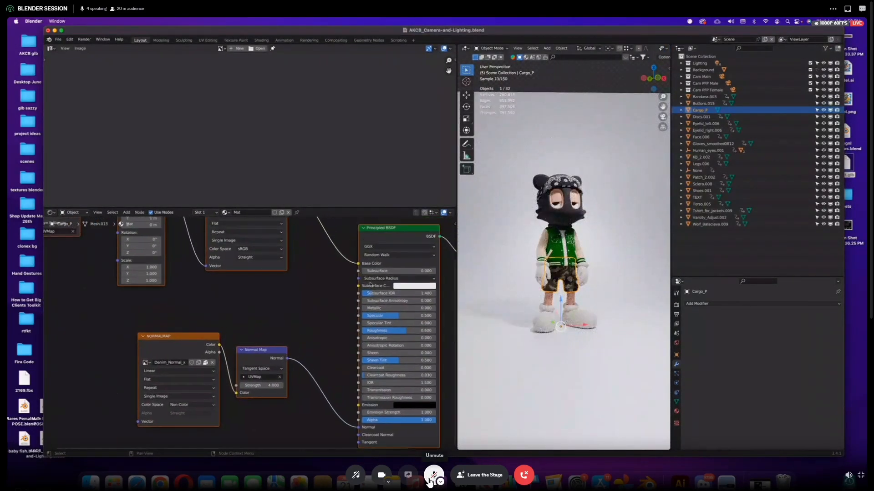
{"action": "scroll", "coordinate": [207, 299], "scroll_direction": "up", "scroll_amount": 3}
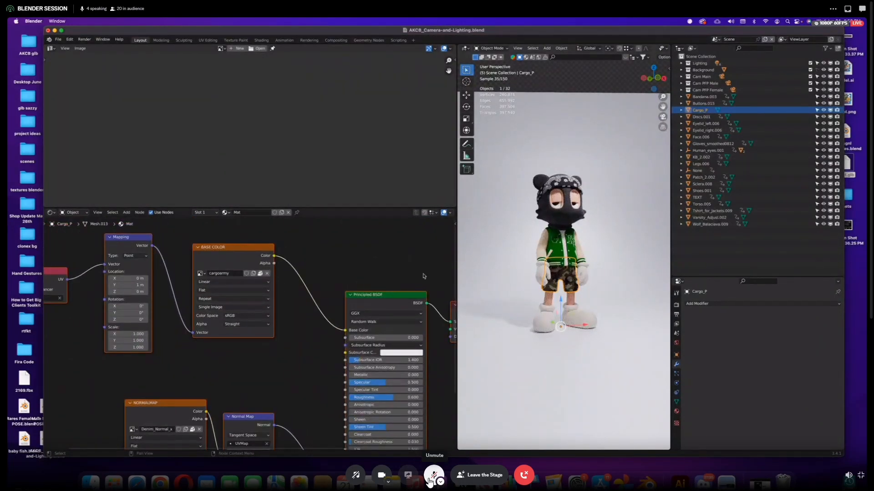
- Move the BASE COLOR texture node aside and insert a ColorRamp node between its Color output and the Principled BSDF's Base Color
{"action": "left_click", "coordinate": [318, 273]}
{"action": "left_click_drag", "start_coordinate": [262, 251], "coordinate": [223, 253]}
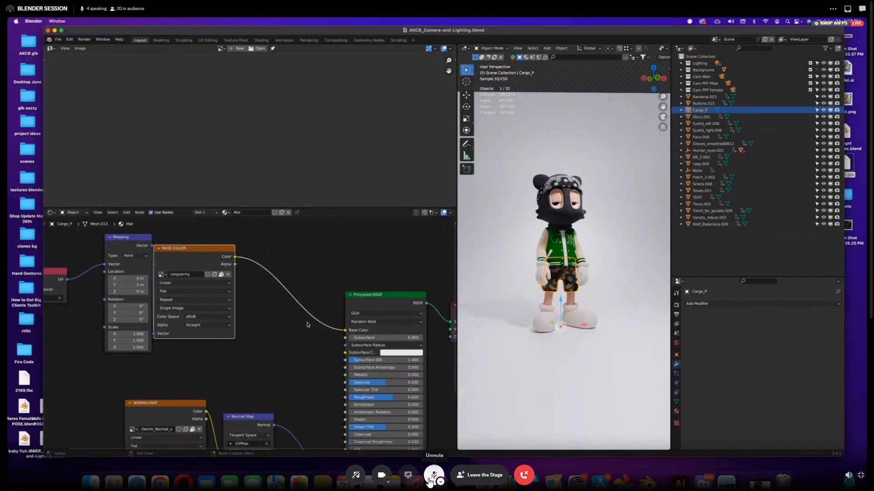
{"action": "left_click", "coordinate": [128, 213]}
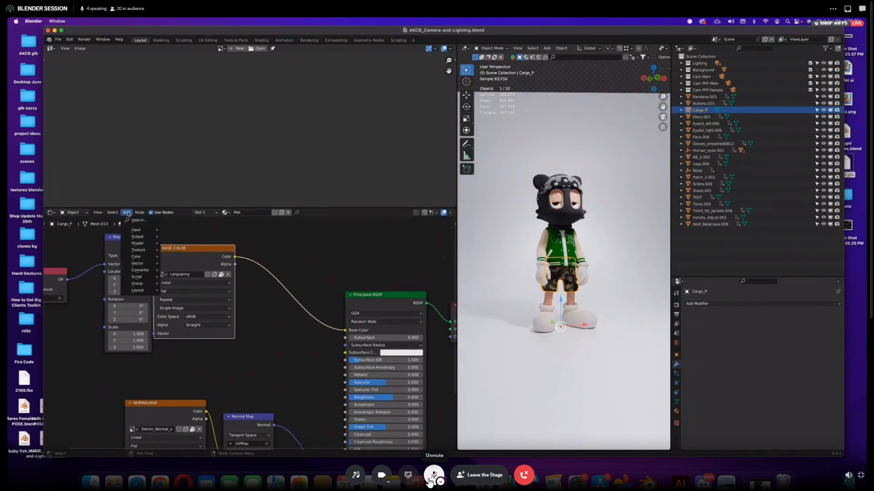
{"action": "left_click", "coordinate": [134, 220]}
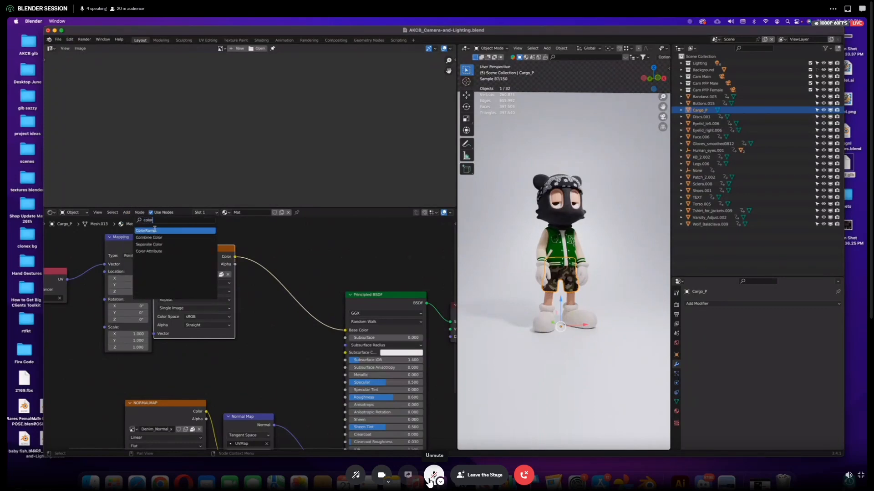
{"action": "left_click", "coordinate": [155, 230]}
{"action": "left_click", "coordinate": [275, 277]}
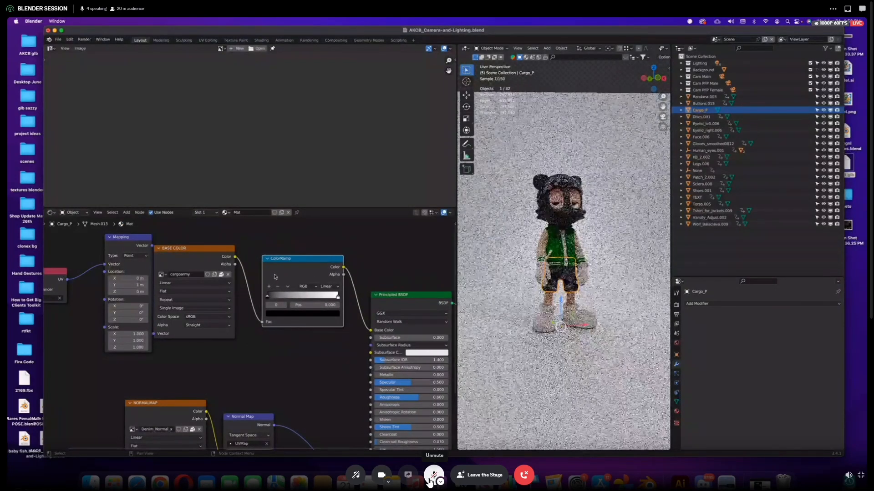
- Change the ColorRamp's black stop to a dark blue with hue 0.556, saturation 0.711 and value 0.274
{"action": "scroll", "coordinate": [292, 281], "scroll_direction": "right", "scroll_amount": 5}
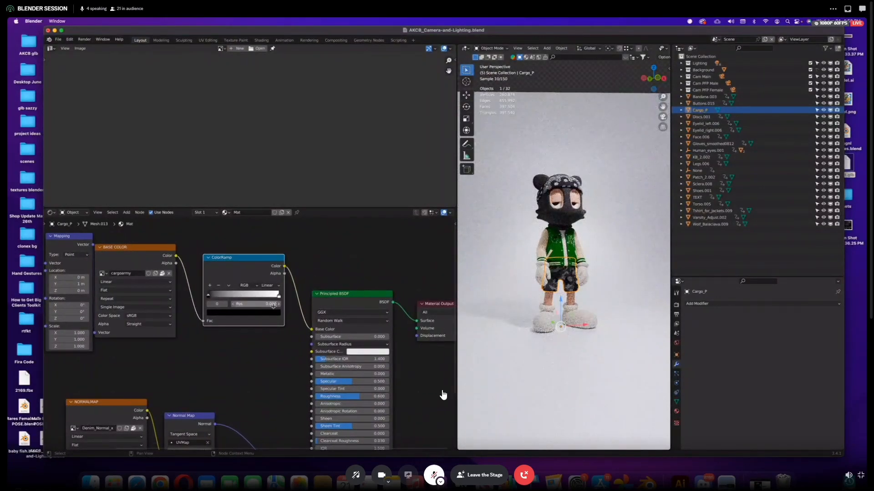
{"action": "left_click", "coordinate": [255, 313]}
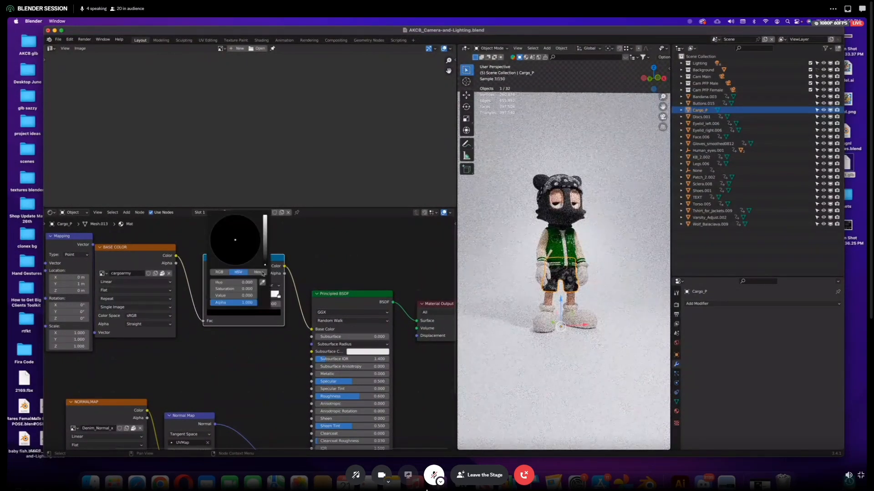
{"action": "left_click", "coordinate": [265, 237]}
{"action": "left_click", "coordinate": [241, 230]}
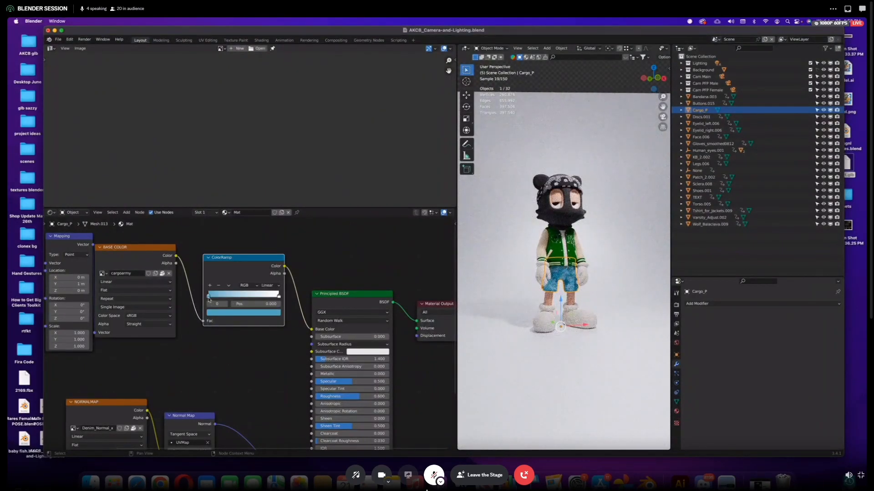
{"action": "left_click", "coordinate": [236, 314]}
{"action": "mouse_move", "coordinate": [265, 232]}
{"action": "left_mouse_down"}
{"action": "mouse_move", "coordinate": [265, 249]}
{"action": "mouse_move", "coordinate": [265, 234]}
{"action": "left_mouse_up"}
- Recolor the ColorRamp's first stop to a dark, fully saturated red to tint the camo shorts
{"action": "left_click", "coordinate": [436, 475]}
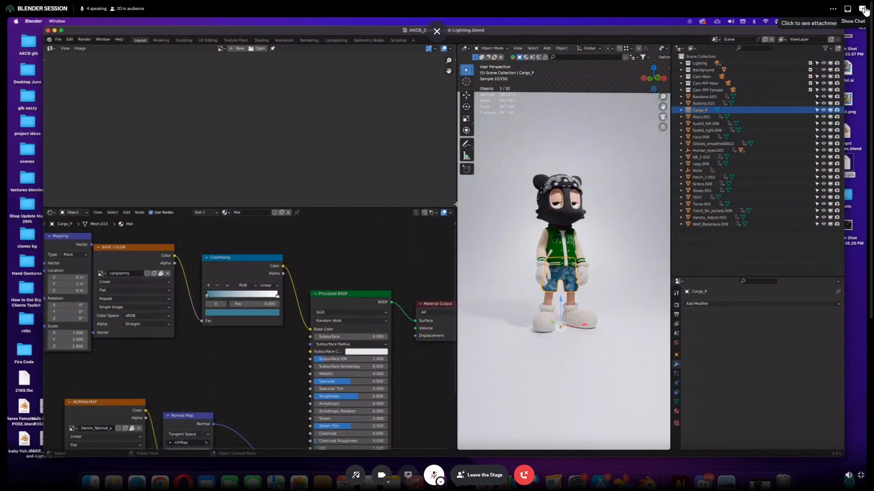
{"action": "left_click", "coordinate": [274, 313]}
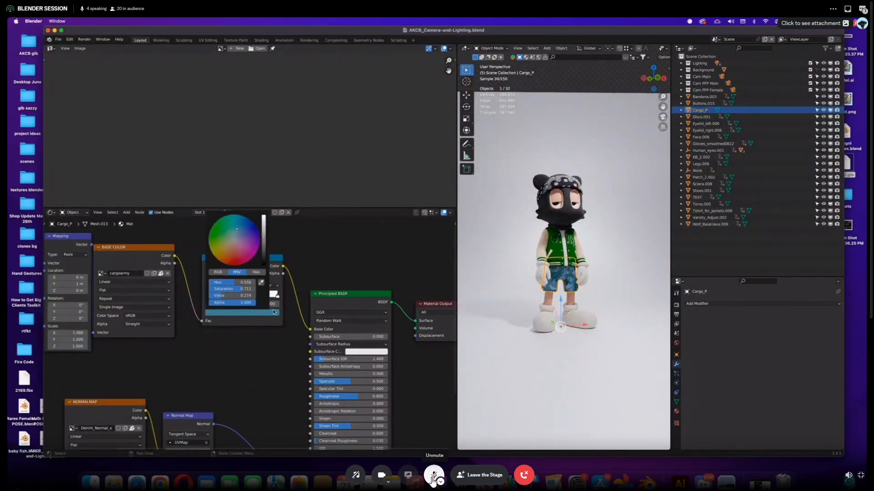
{"action": "left_click", "coordinate": [267, 313]}
- Show the beast stage chat and send the laughing emoji
{"action": "left_click", "coordinate": [861, 10]}
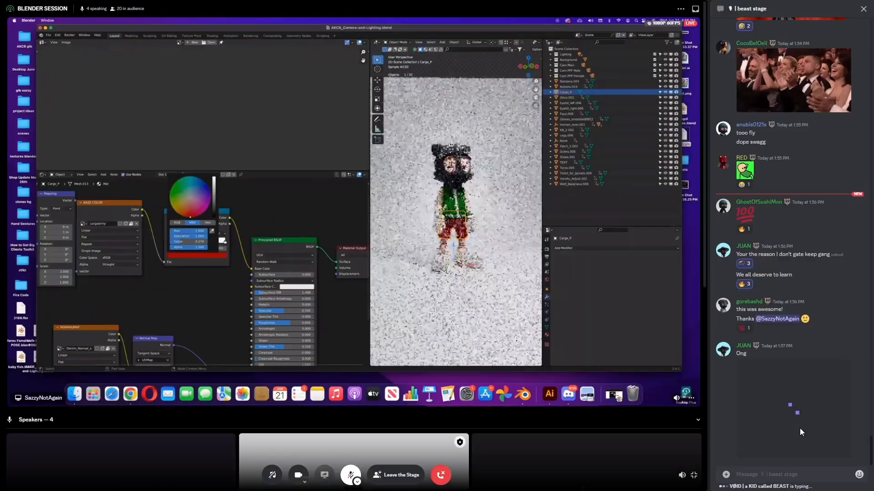
{"action": "left_click", "coordinate": [859, 475]}
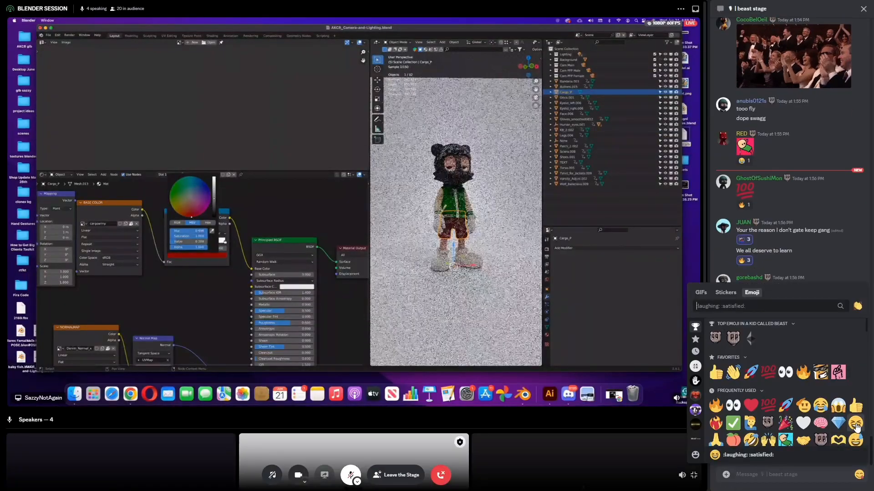
{"action": "left_click", "coordinate": [855, 424]}
{"action": "key", "text": "Return"}
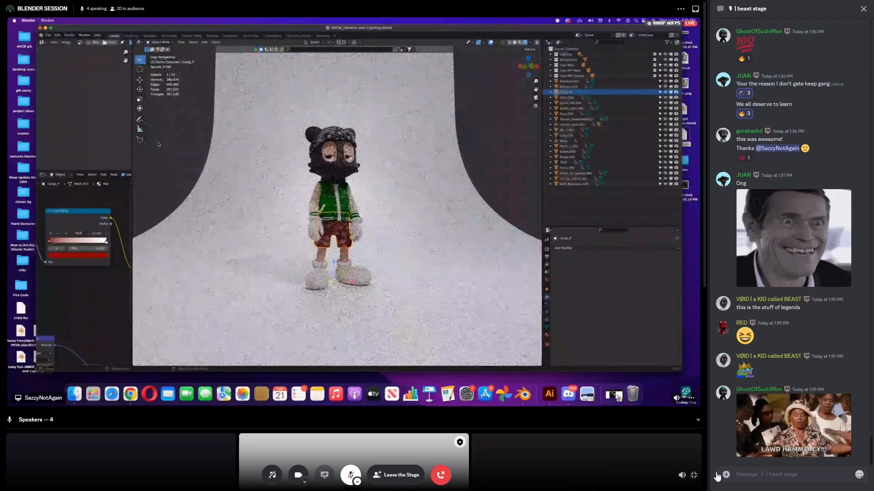
- Post the image heartsweatshirtRED.png in the stage chat, followed by a message saying that the streamer "did it again"
{"action": "left_click", "coordinate": [732, 457]}
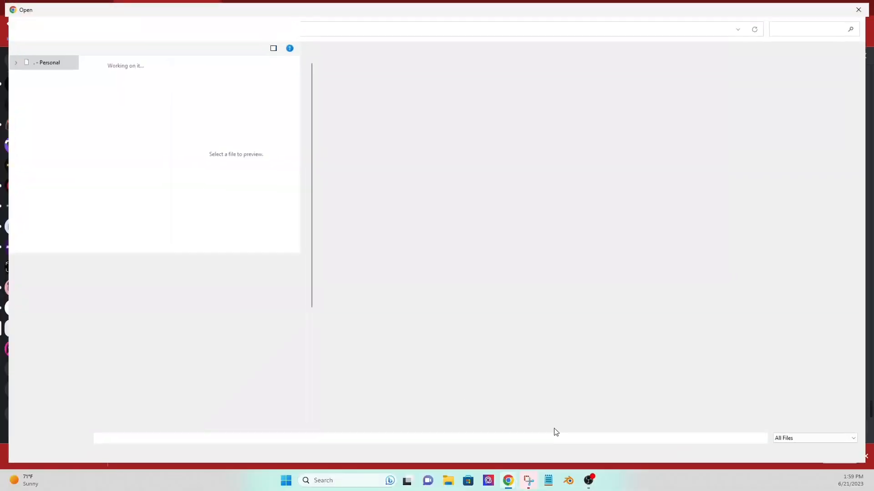
{"action": "double_click", "coordinate": [109, 257]}
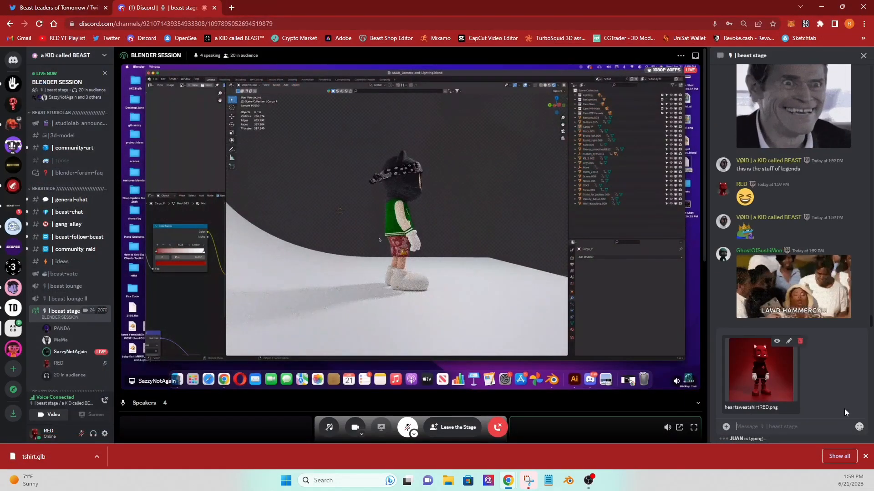
{"action": "key", "text": "Return"}
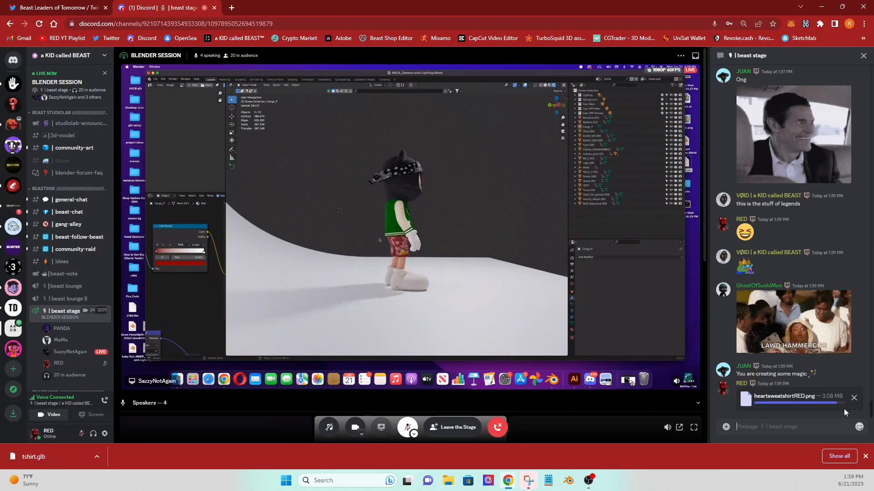
{"action": "type", "text": "Sazzy"}
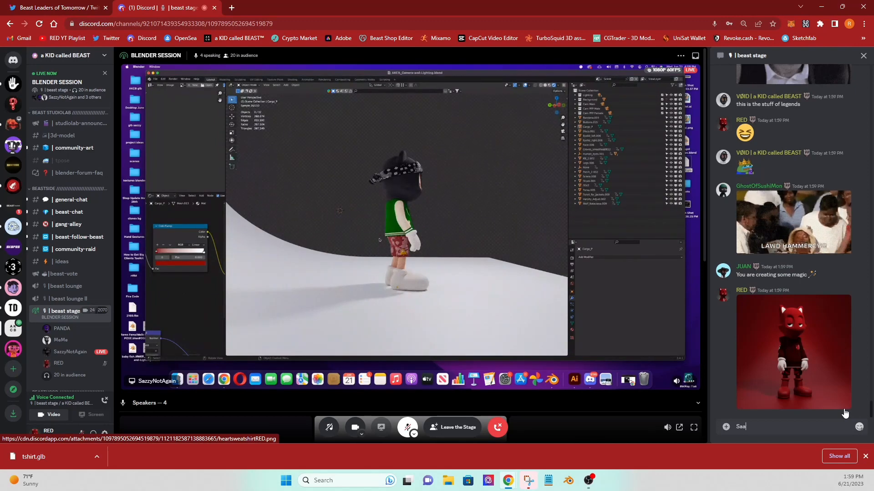
{"action": "type", "text": " did it again"}
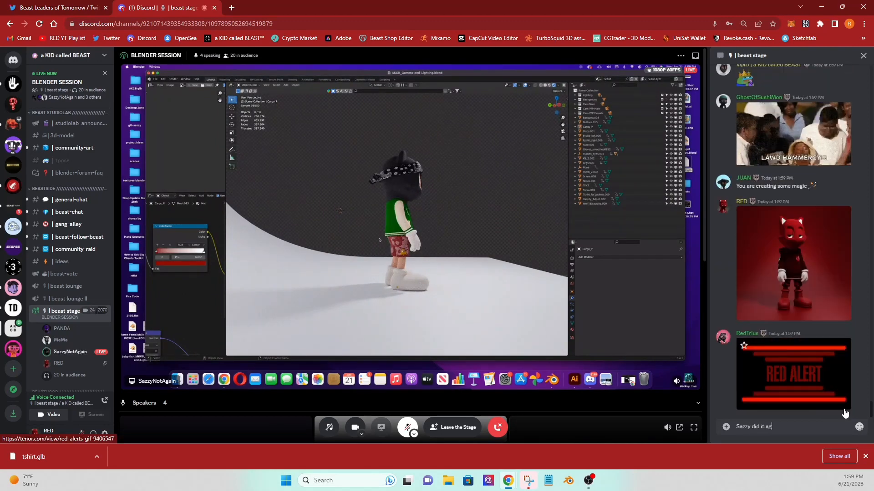
{"action": "key", "text": "Return"}
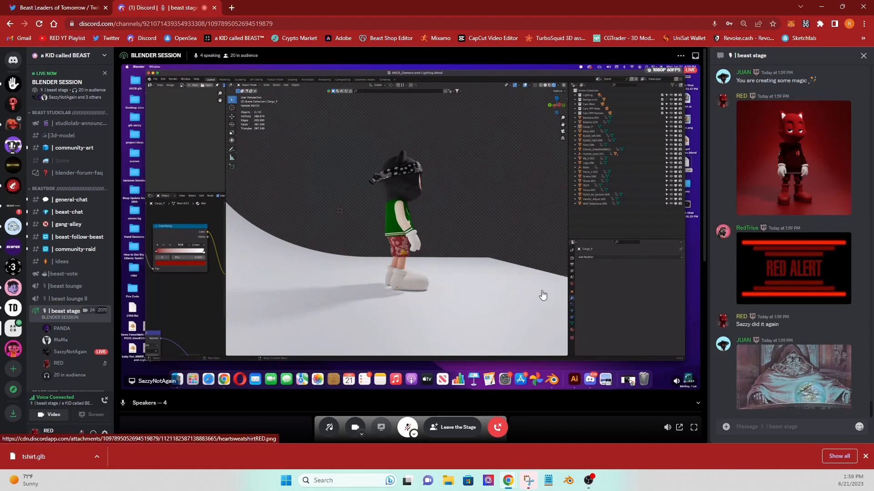
- Unmute the microphone to speak on the stage and mute it again after talking
{"action": "left_click", "coordinate": [408, 427]}
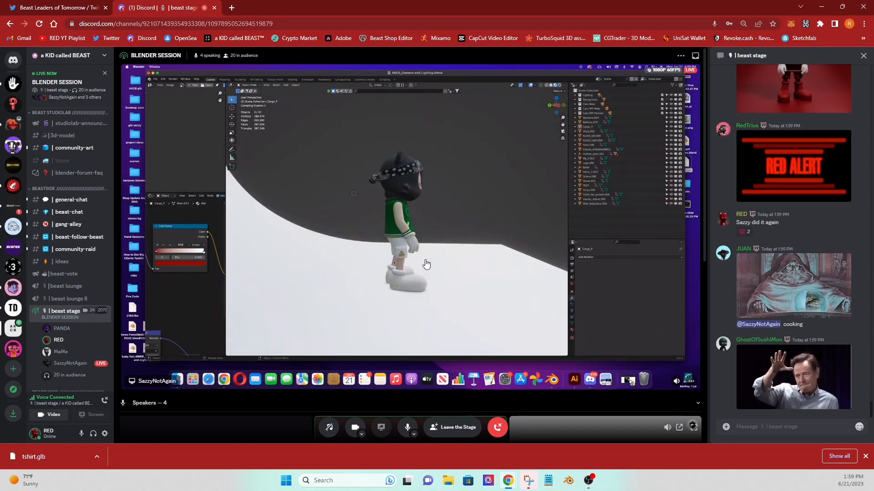
{"action": "left_click", "coordinate": [416, 433]}
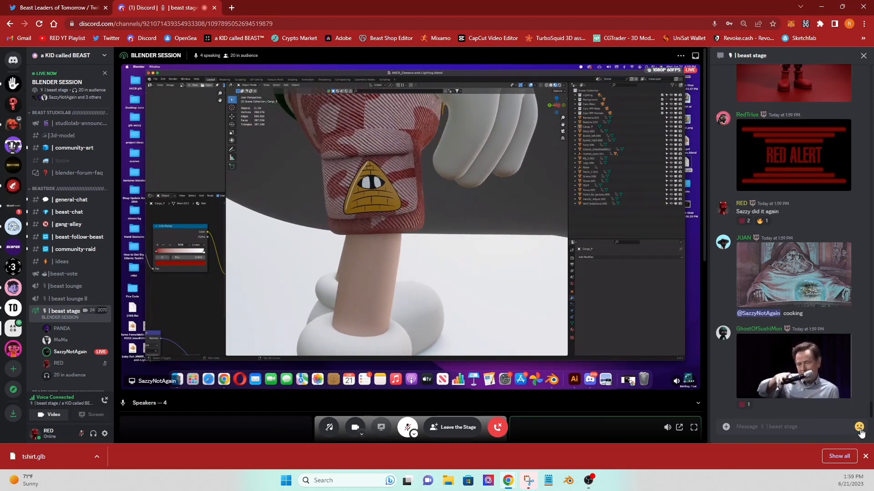
{"action": "left_click", "coordinate": [859, 428]}
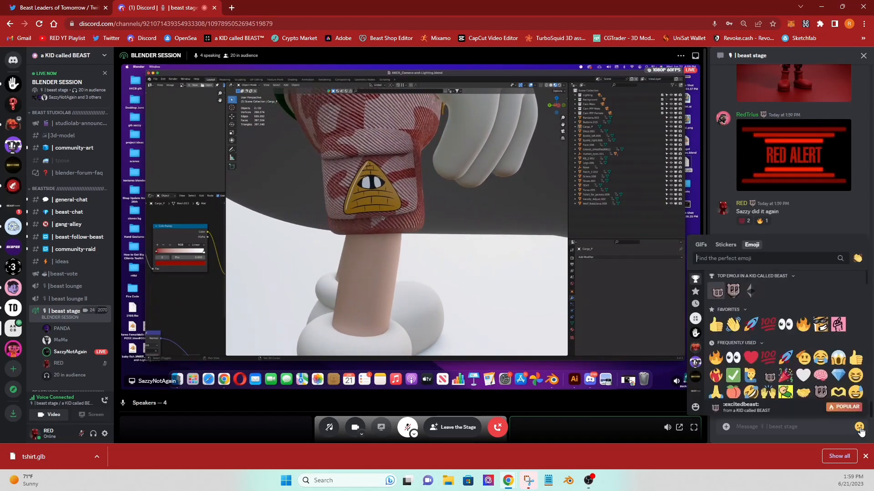
{"action": "left_click", "coordinate": [701, 246]}
{"action": "type", "text": "how sway"}
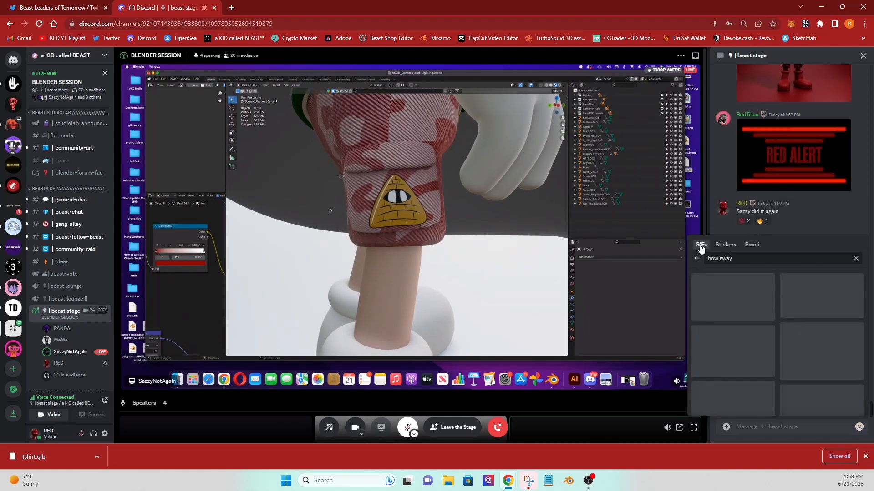
{"action": "key", "text": "Escape"}
{"action": "key", "text": "Escape"}
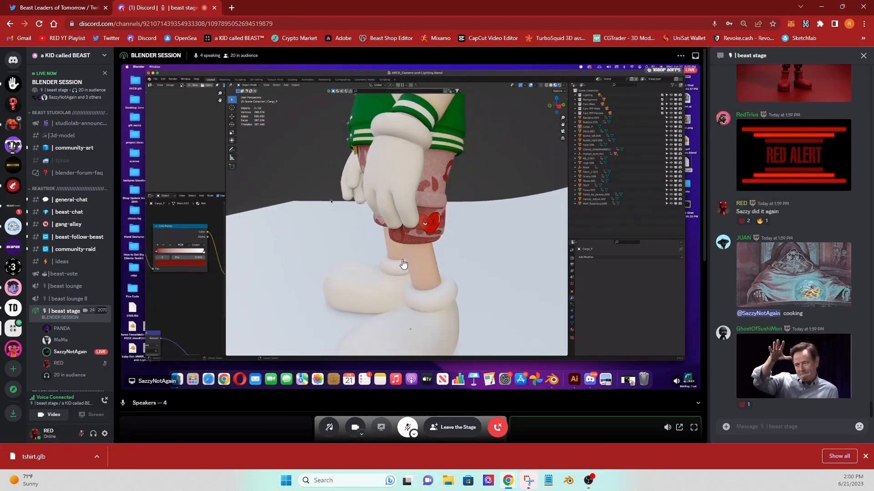
- Bring the stage's speaker tiles and audience list into view and unmute the microphone to talk
{"action": "scroll", "coordinate": [605, 388], "scroll_direction": "down", "scroll_amount": 6}
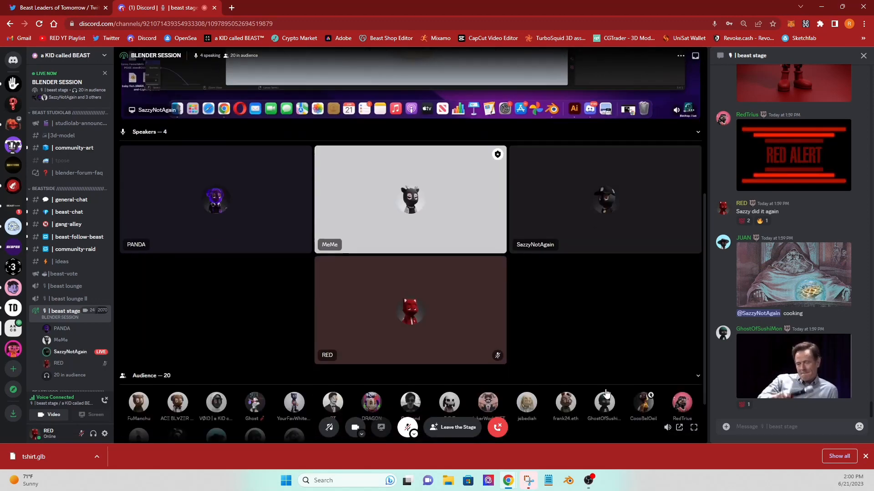
{"action": "scroll", "coordinate": [605, 394], "scroll_direction": "down", "scroll_amount": 1}
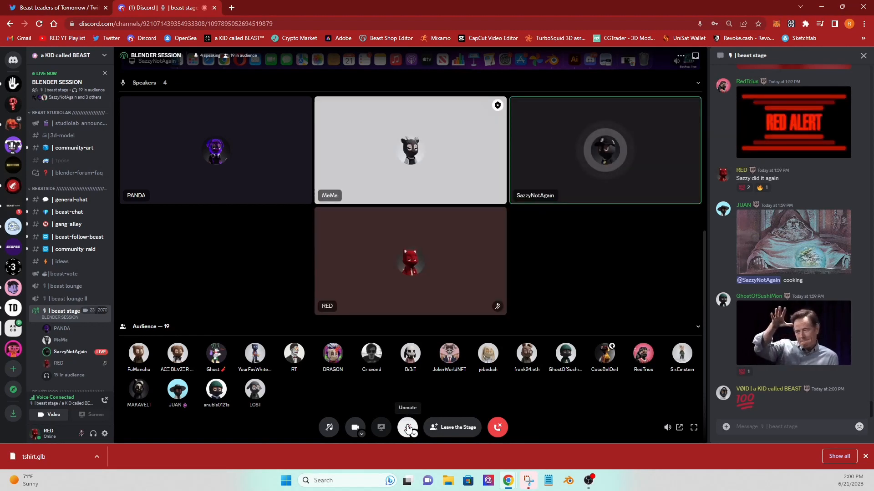
{"action": "left_click", "coordinate": [408, 427]}
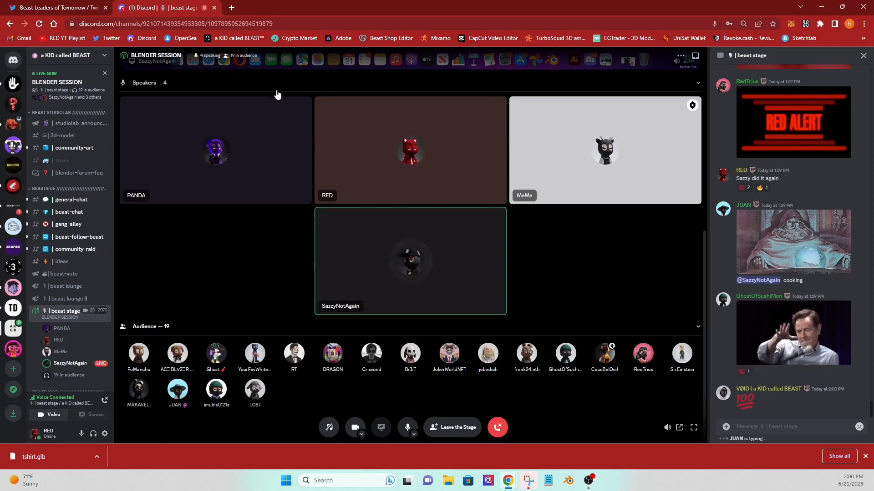
- Open the Blender Library page of ashopcalledbeast.com in a new browser tab
{"action": "left_click", "coordinate": [232, 7]}
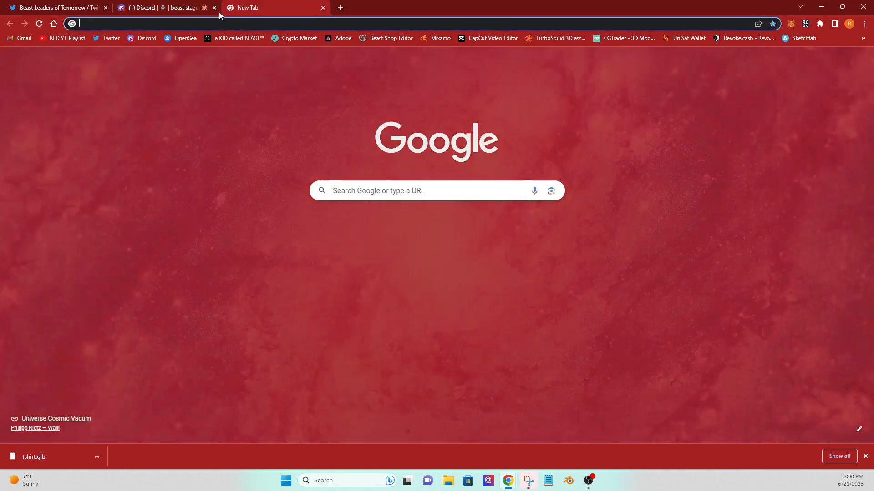
{"action": "type", "text": "asho"}
{"action": "key", "text": "Return"}
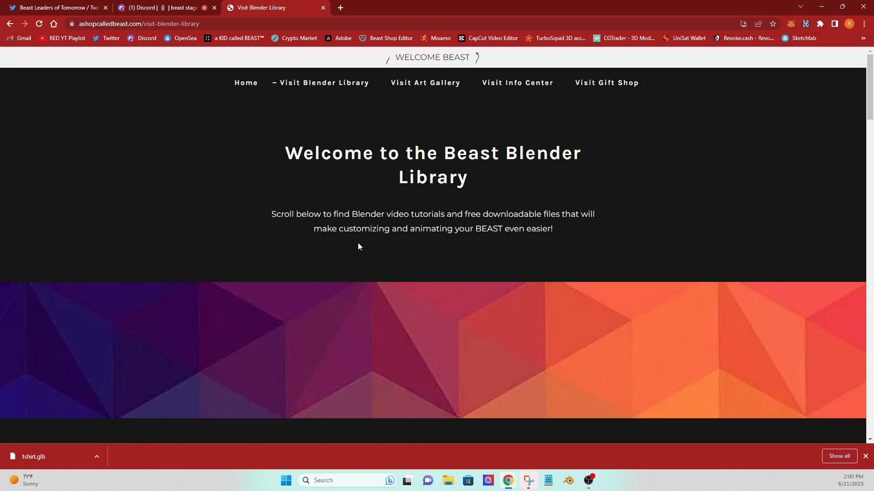
- Look through the library's Blender setup steps and additional 3D resources, and return to the Discord beast stage
{"action": "scroll", "coordinate": [357, 242], "scroll_direction": "down", "scroll_amount": 10}
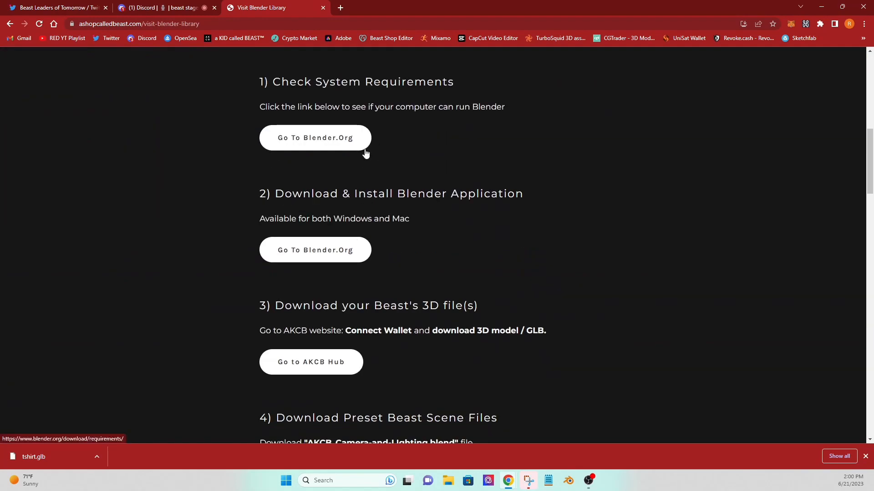
{"action": "scroll", "coordinate": [366, 153], "scroll_direction": "down", "scroll_amount": 5}
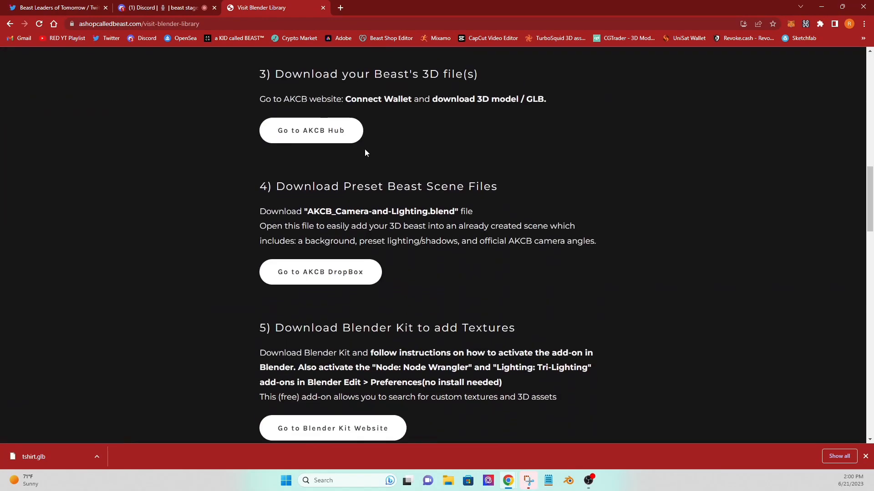
{"action": "scroll", "coordinate": [365, 149], "scroll_direction": "down", "scroll_amount": 3}
{"action": "scroll", "coordinate": [364, 149], "scroll_direction": "up", "scroll_amount": 6}
{"action": "scroll", "coordinate": [364, 148], "scroll_direction": "down", "scroll_amount": 1}
{"action": "scroll", "coordinate": [365, 149], "scroll_direction": "up", "scroll_amount": 3}
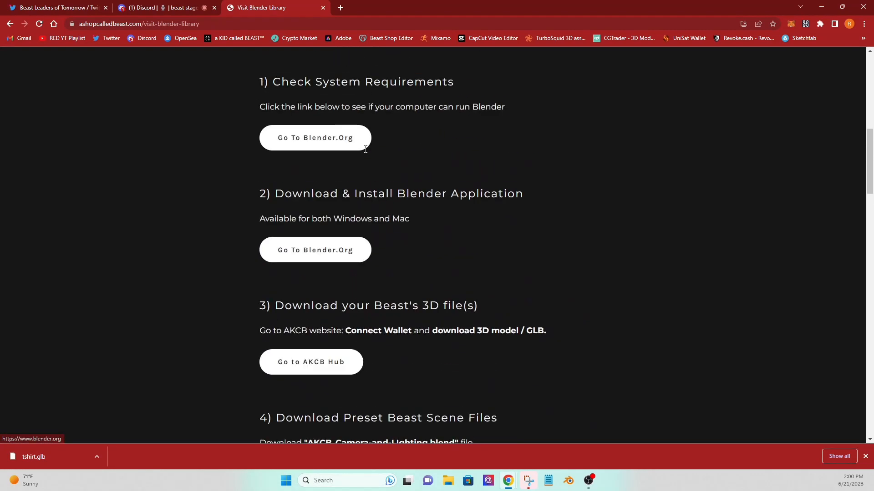
{"action": "scroll", "coordinate": [356, 192], "scroll_direction": "down", "scroll_amount": 5}
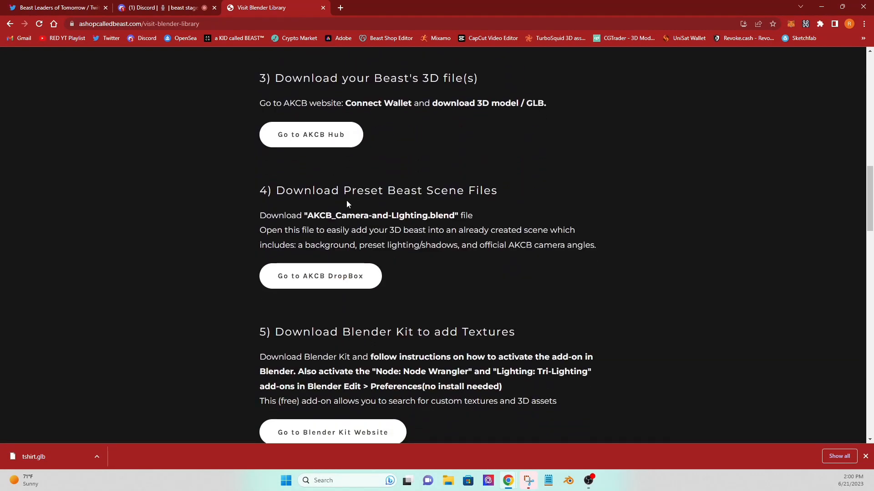
{"action": "scroll", "coordinate": [347, 204], "scroll_direction": "down", "scroll_amount": 6}
{"action": "scroll", "coordinate": [347, 204], "scroll_direction": "down", "scroll_amount": 8}
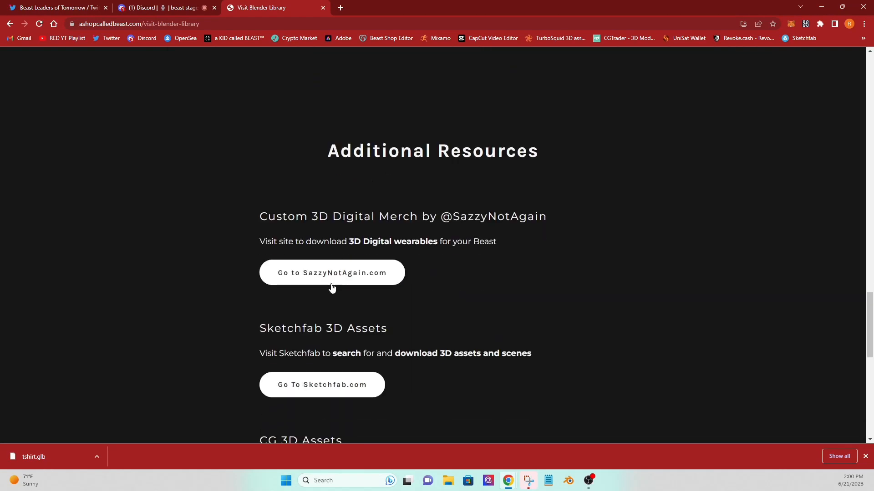
{"action": "scroll", "coordinate": [324, 277], "scroll_direction": "down", "scroll_amount": 1}
{"action": "scroll", "coordinate": [325, 275], "scroll_direction": "down", "scroll_amount": 6}
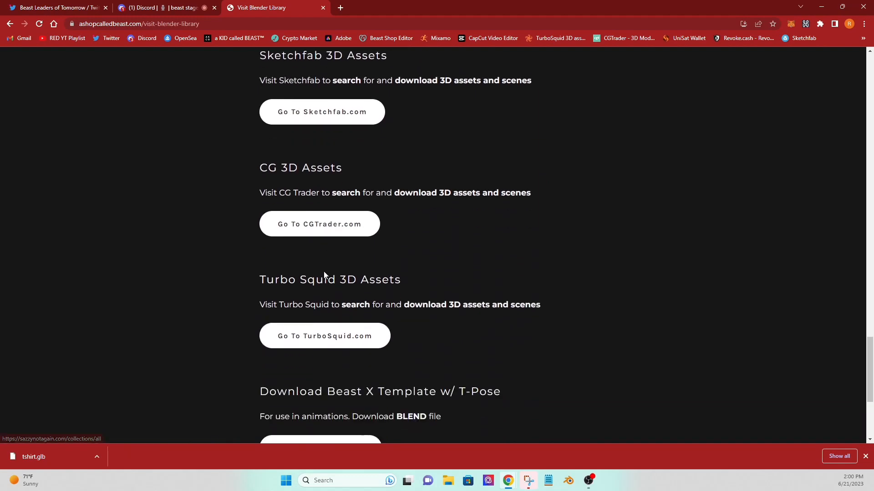
{"action": "scroll", "coordinate": [324, 270], "scroll_direction": "up", "scroll_amount": 10}
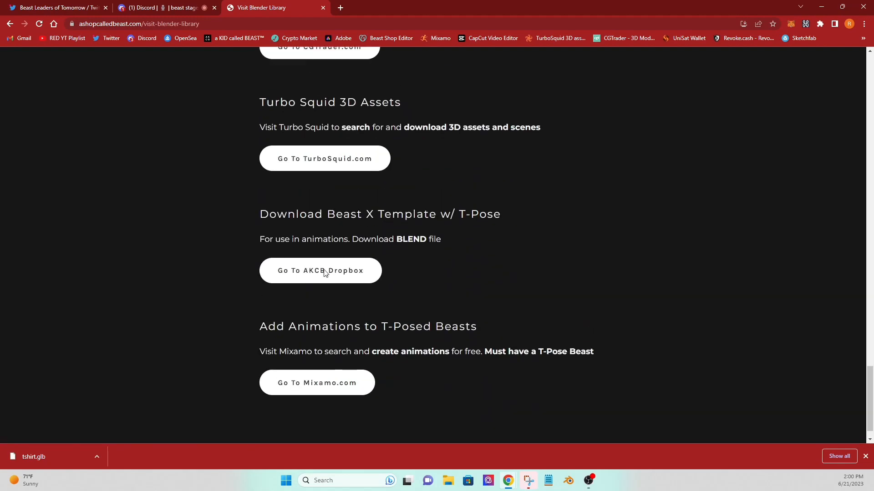
{"action": "left_click", "coordinate": [175, 7]}
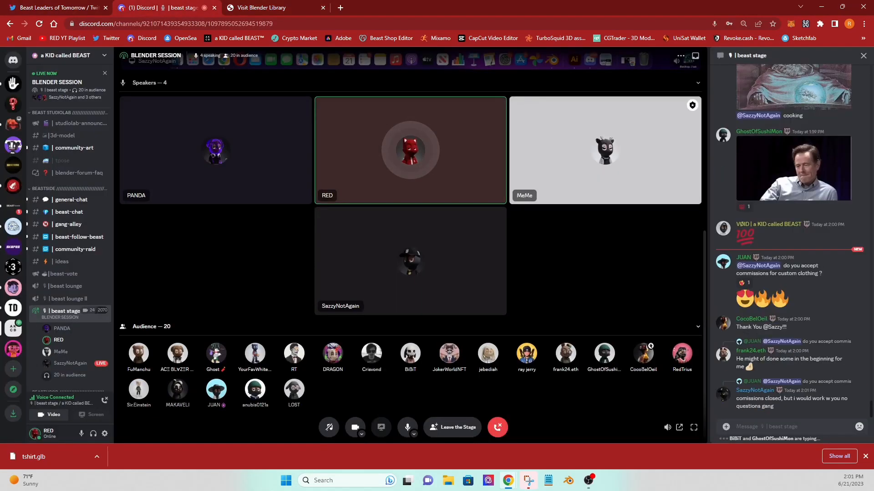